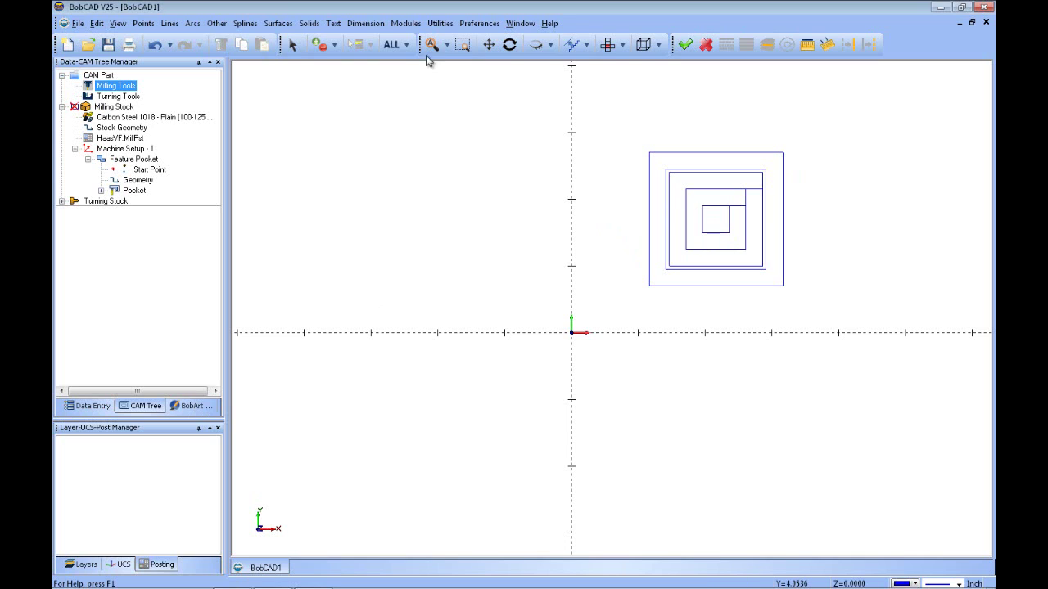
# Open the machine simulation for the part and view the gantry router model from several angles
pyautogui.click(407, 23)
pyautogui.click(426, 82)
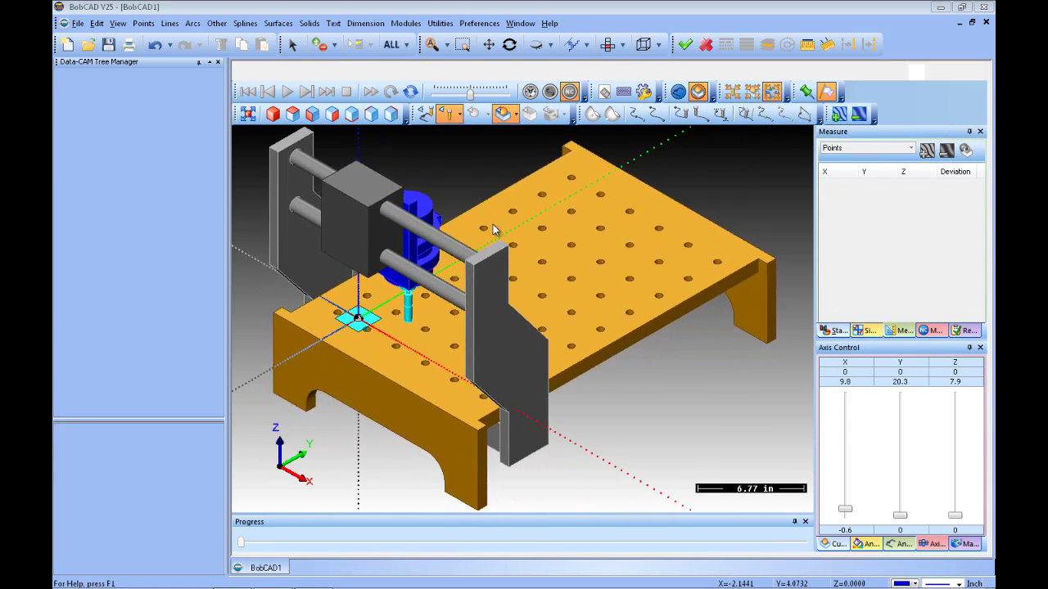
pyautogui.moveTo(521, 345)
pyautogui.mouseDown(button='middle')
pyautogui.moveTo(559, 337)
pyautogui.moveTo(515, 340)
pyautogui.moveTo(516, 350)
pyautogui.mouseUp(button='middle')
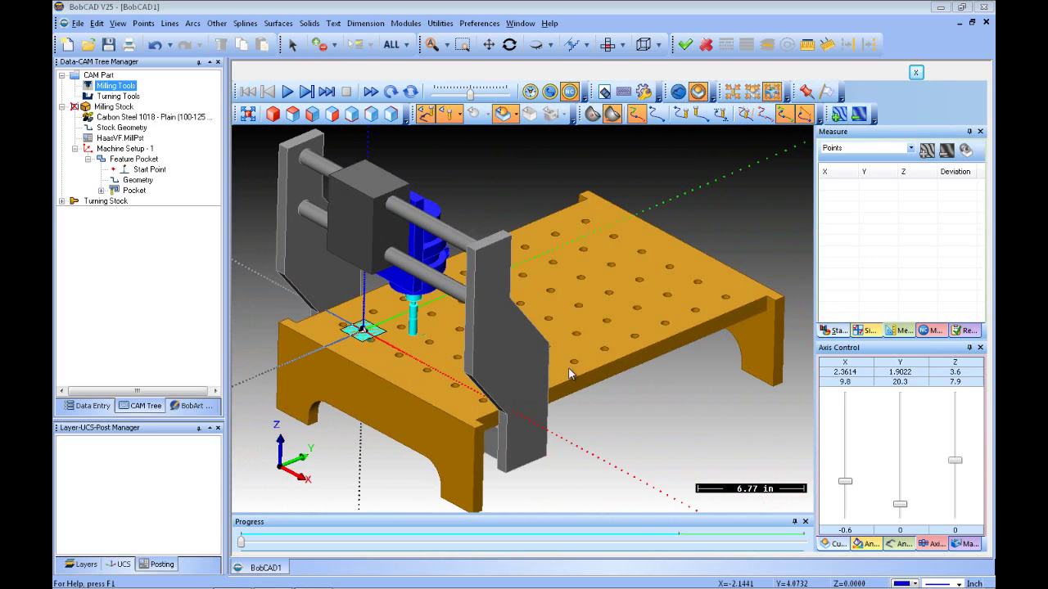
pyautogui.moveTo(494, 175); pyautogui.dragTo(407, 259, button='middle')
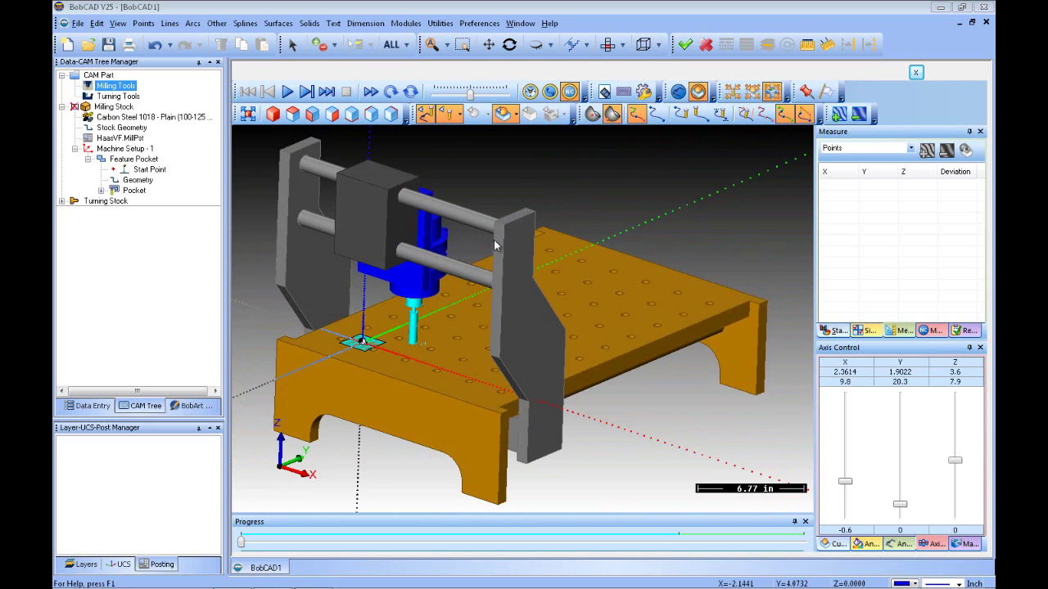
# Hide the toolpath, cutting tool and stock so that only the gantry machine is shown
pyautogui.click(425, 114)
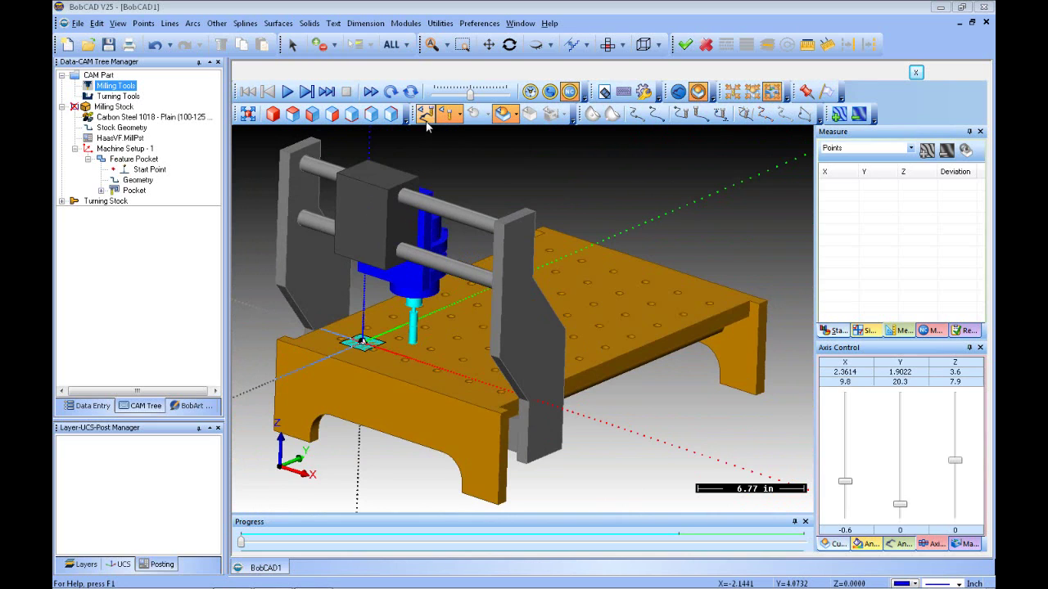
pyautogui.click(448, 113)
pyautogui.click(447, 115)
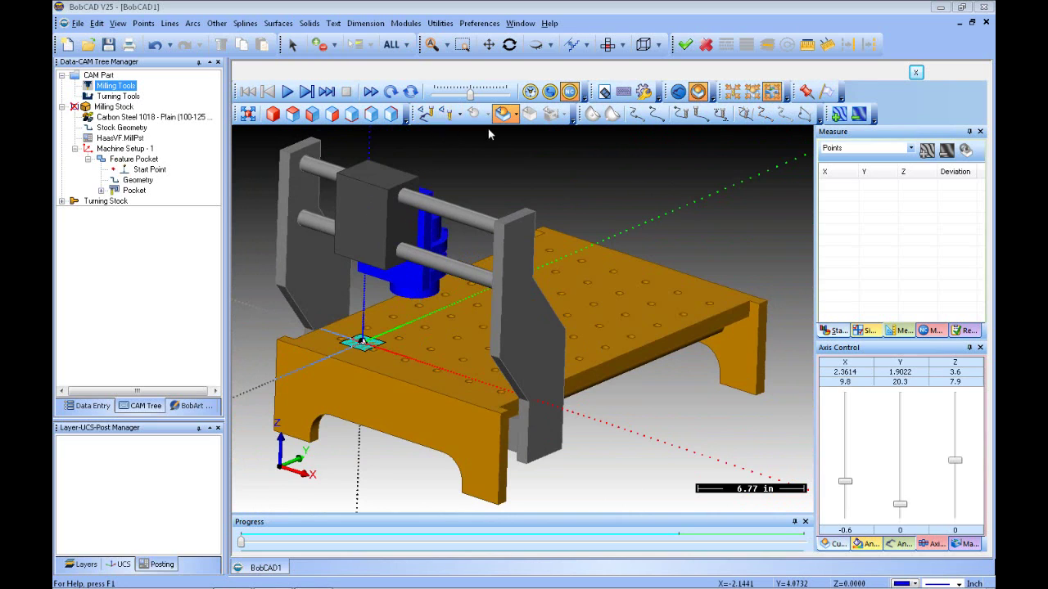
pyautogui.click(504, 114)
# Set the simulated machine's X, Y and Z axis values all to 0
pyautogui.click(900, 504)
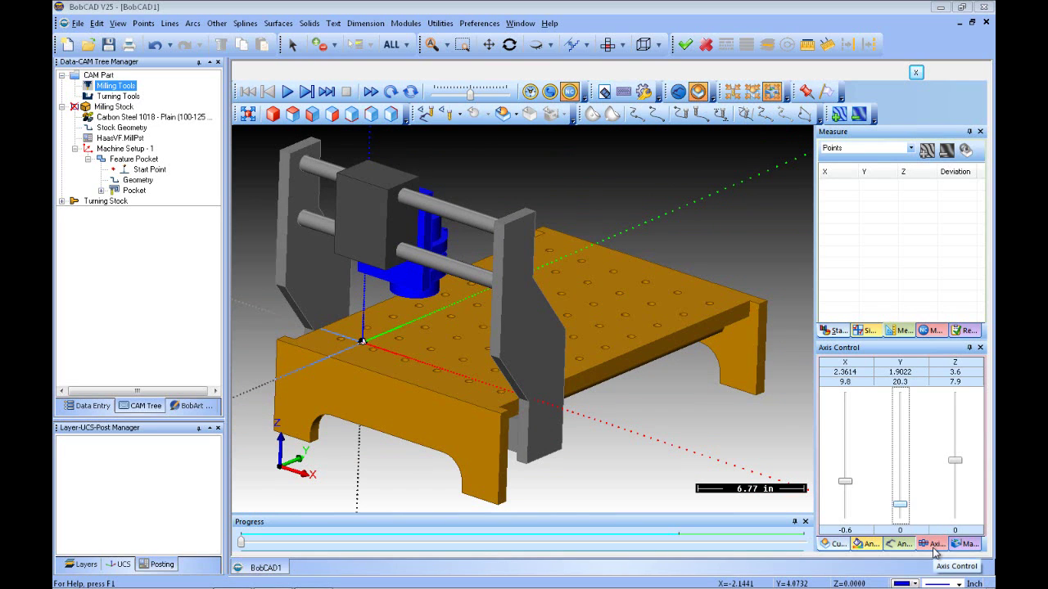
pyautogui.doubleClick(902, 506)
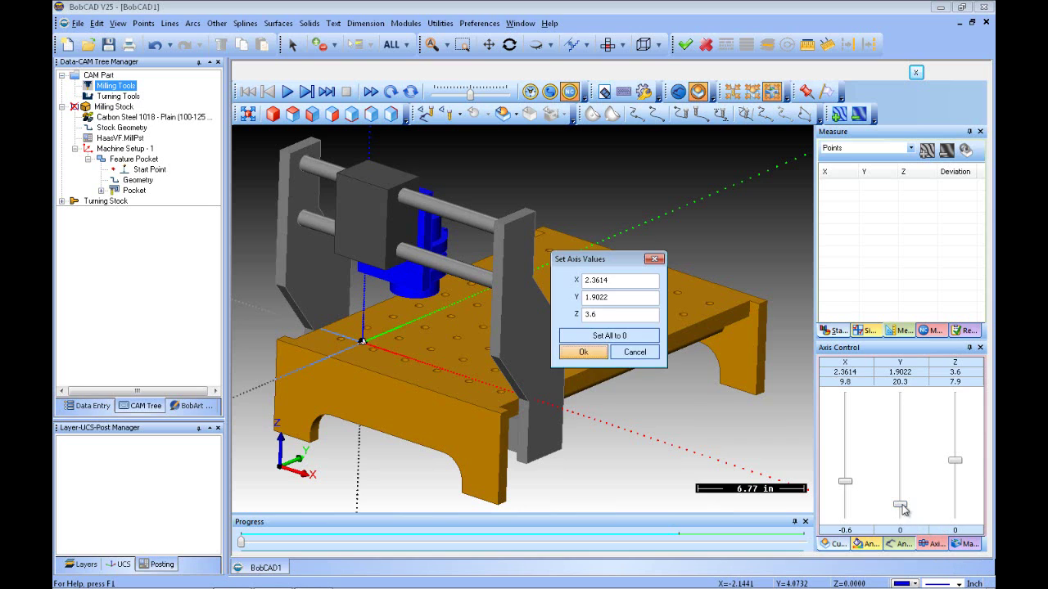
pyautogui.click(609, 335)
pyautogui.click(583, 352)
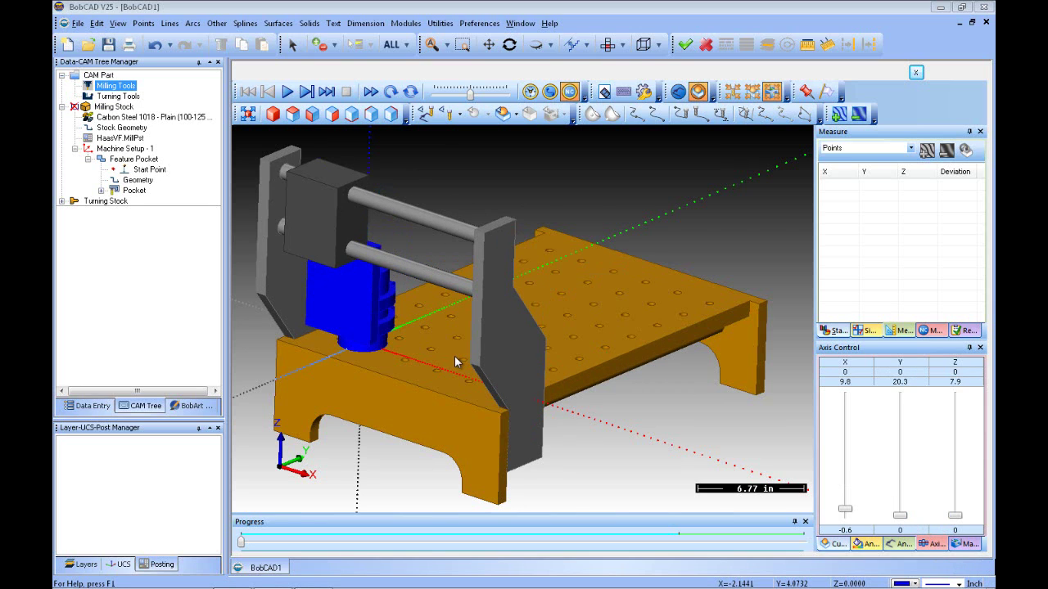
# Jog the gantry's axes to about X 3.57, Y 8.2 and Z 3.36 and view how each component moves
pyautogui.moveTo(954, 515); pyautogui.dragTo(955, 473)
pyautogui.moveTo(900, 515); pyautogui.dragTo(900, 479)
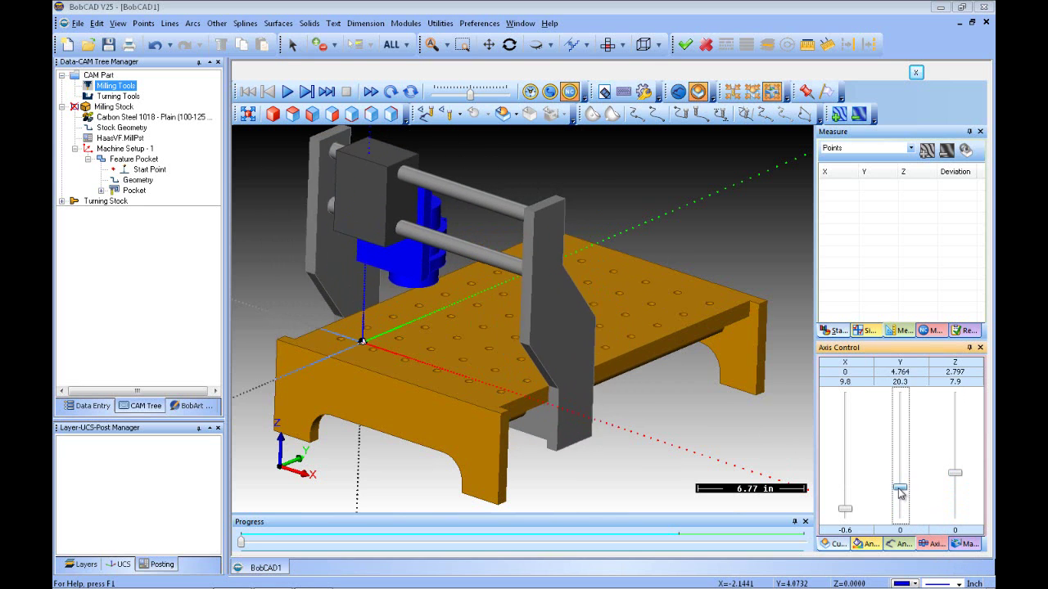
pyautogui.moveTo(793, 478); pyautogui.dragTo(651, 461, button='middle')
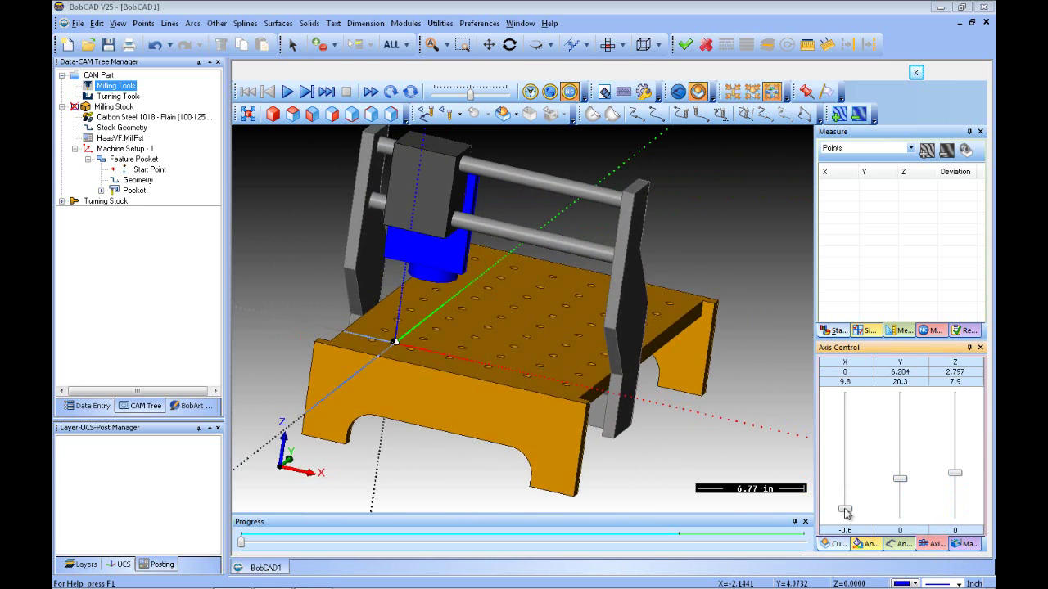
pyautogui.moveTo(845, 512); pyautogui.dragTo(845, 449)
pyautogui.moveTo(899, 479); pyautogui.dragTo(955, 464)
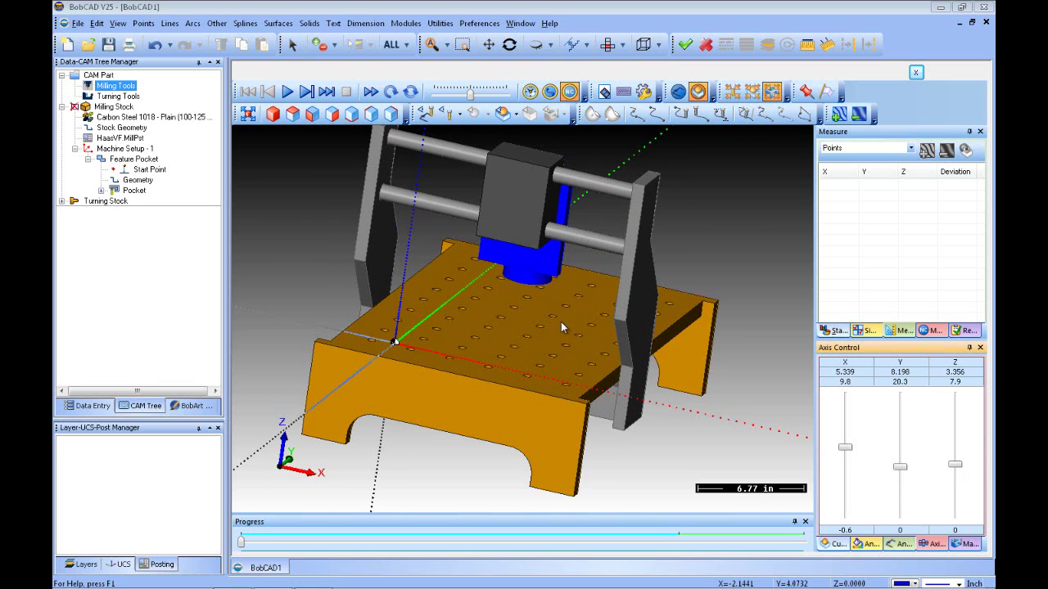
pyautogui.moveTo(846, 447); pyautogui.dragTo(816, 453)
pyautogui.moveTo(612, 357); pyautogui.dragTo(564, 356, button='middle')
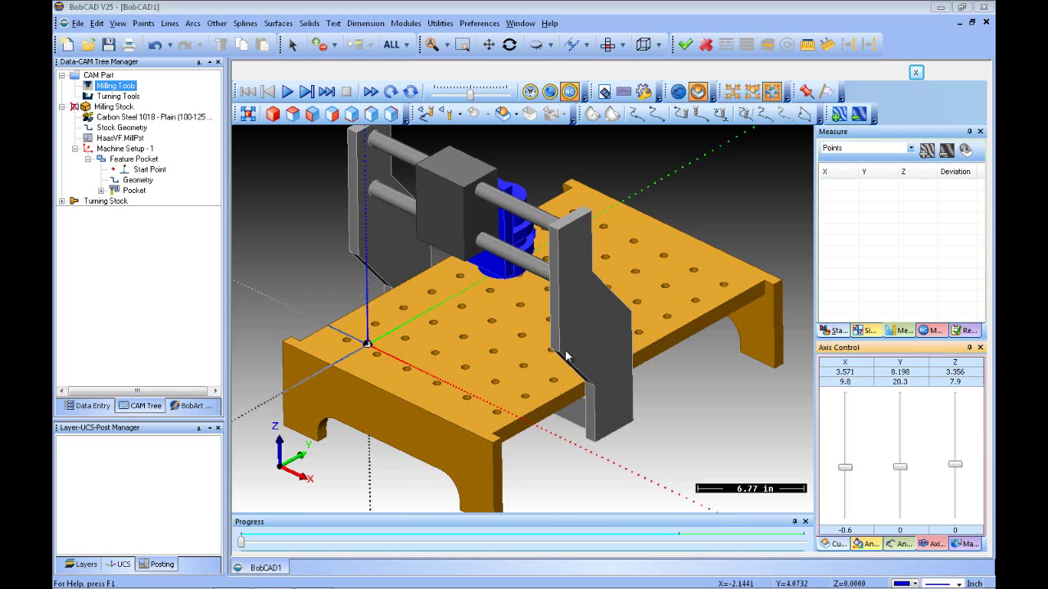
# Return all three axes of the gantry machine to 0
pyautogui.doubleClick(843, 471)
pyautogui.click(609, 335)
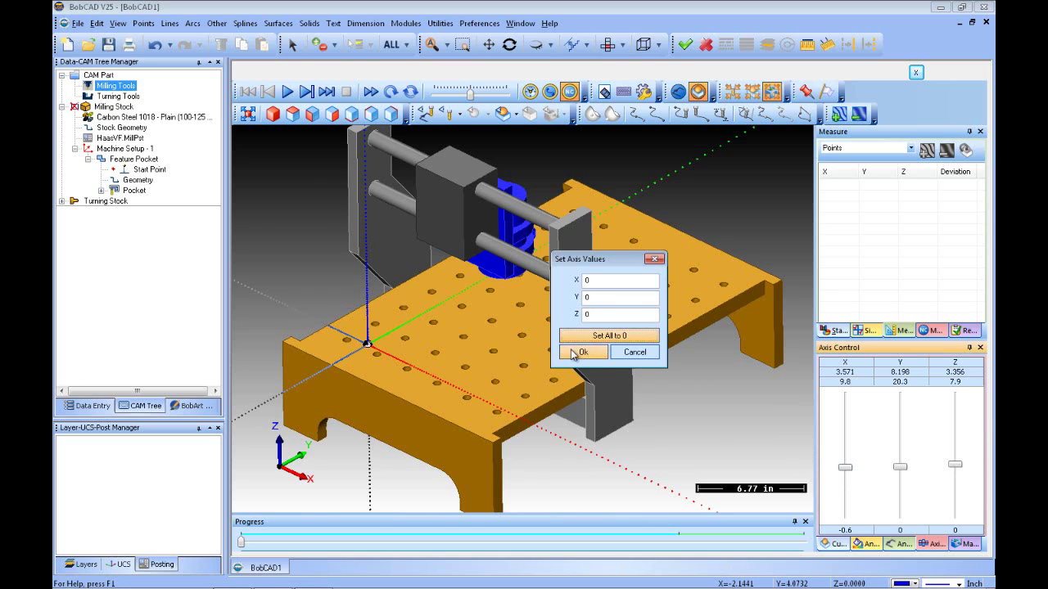
pyautogui.click(583, 352)
# Examine the spindle, gantry and table at the machine's zero position from different angles and distances
pyautogui.scroll(3, 524, 381)
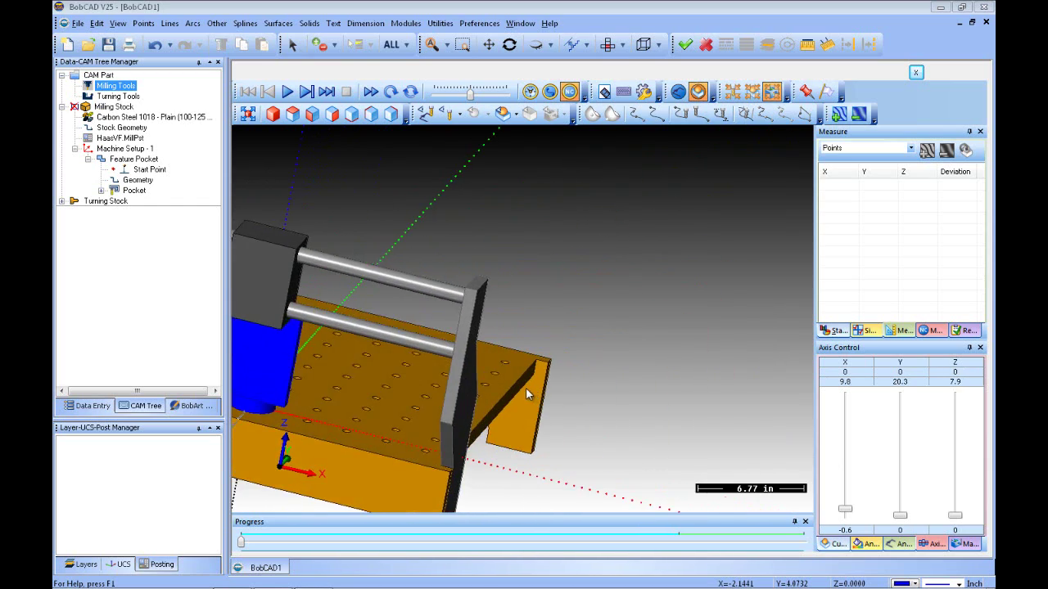
pyautogui.scroll(-5, 526, 388)
pyautogui.scroll(6, 475, 396)
pyautogui.scroll(-3, 473, 397)
pyautogui.moveTo(473, 392)
pyautogui.mouseDown(button='middle')
pyautogui.moveTo(503, 397)
pyautogui.moveTo(492, 392)
pyautogui.mouseUp(button='middle')
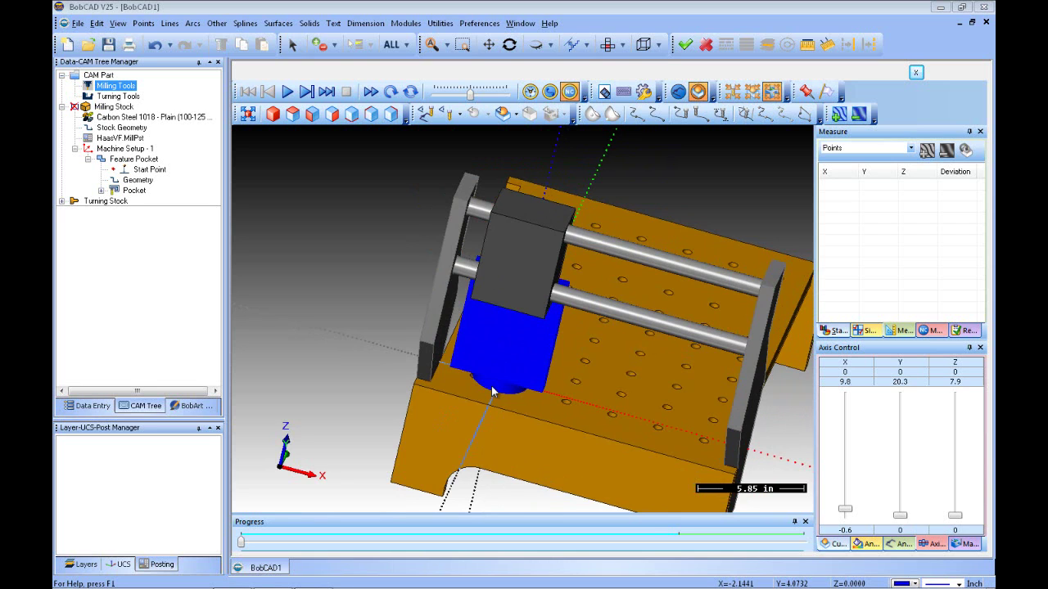
pyautogui.moveTo(496, 387); pyautogui.dragTo(443, 353, button='middle')
pyautogui.scroll(-2, 458, 350)
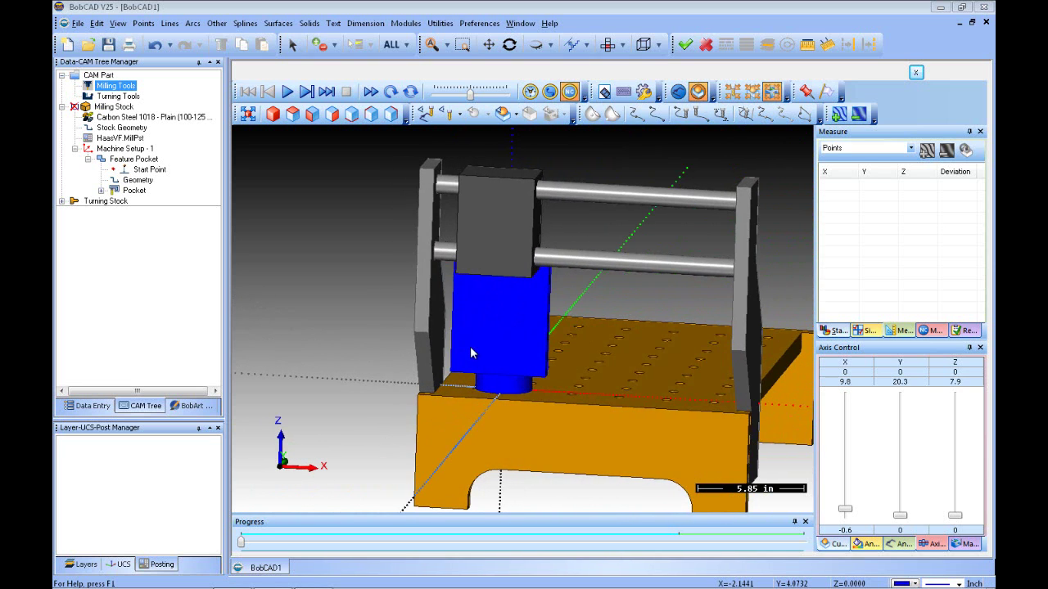
pyautogui.scroll(-3, 698, 375)
pyautogui.scroll(2, 770, 406)
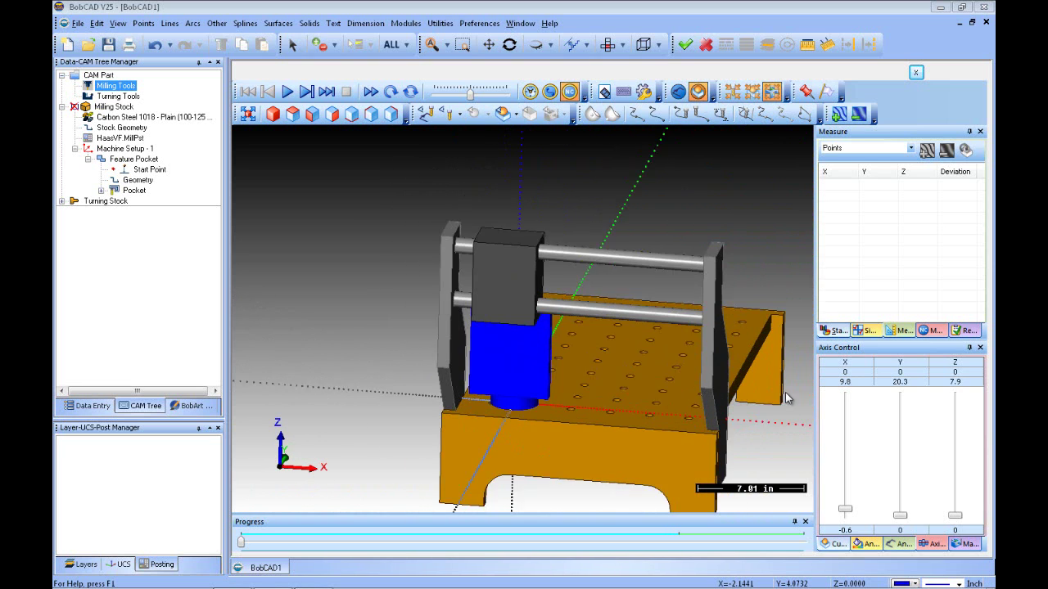
# Jog the gantry to about X 4.54 and Y 10.53, inspect it over the table, and close the simulation
pyautogui.moveTo(845, 509); pyautogui.dragTo(846, 460)
pyautogui.moveTo(900, 515); pyautogui.dragTo(888, 455)
pyautogui.moveTo(581, 430); pyautogui.dragTo(600, 440, button='middle')
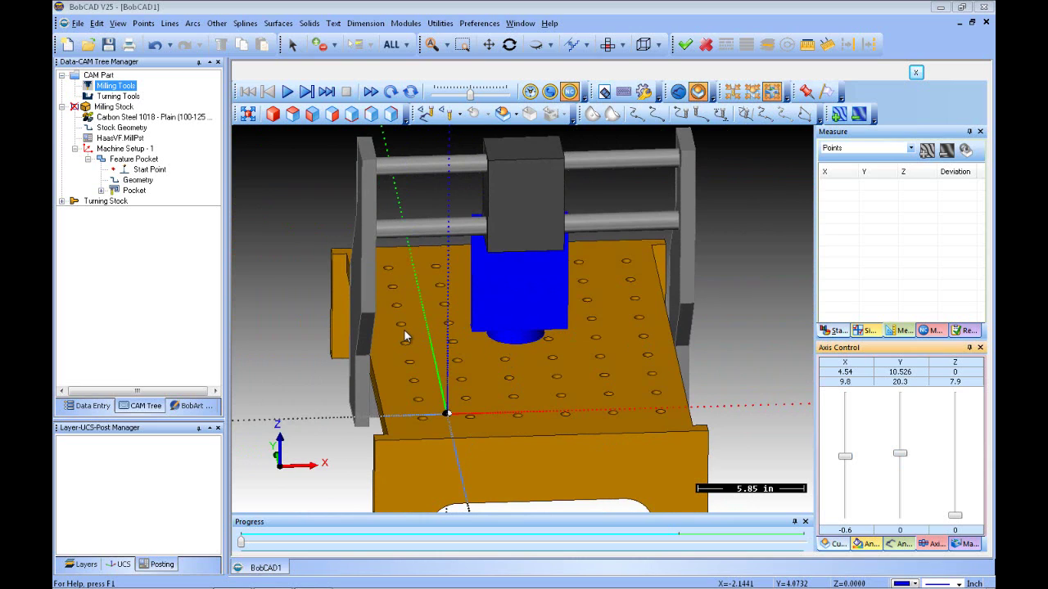
pyautogui.moveTo(522, 397); pyautogui.dragTo(773, 380, button='middle')
pyautogui.moveTo(594, 438)
pyautogui.mouseDown(button='middle')
pyautogui.moveTo(604, 409)
pyautogui.moveTo(661, 431)
pyautogui.moveTo(611, 428)
pyautogui.moveTo(599, 441)
pyautogui.moveTo(608, 436)
pyautogui.mouseUp(button='middle')
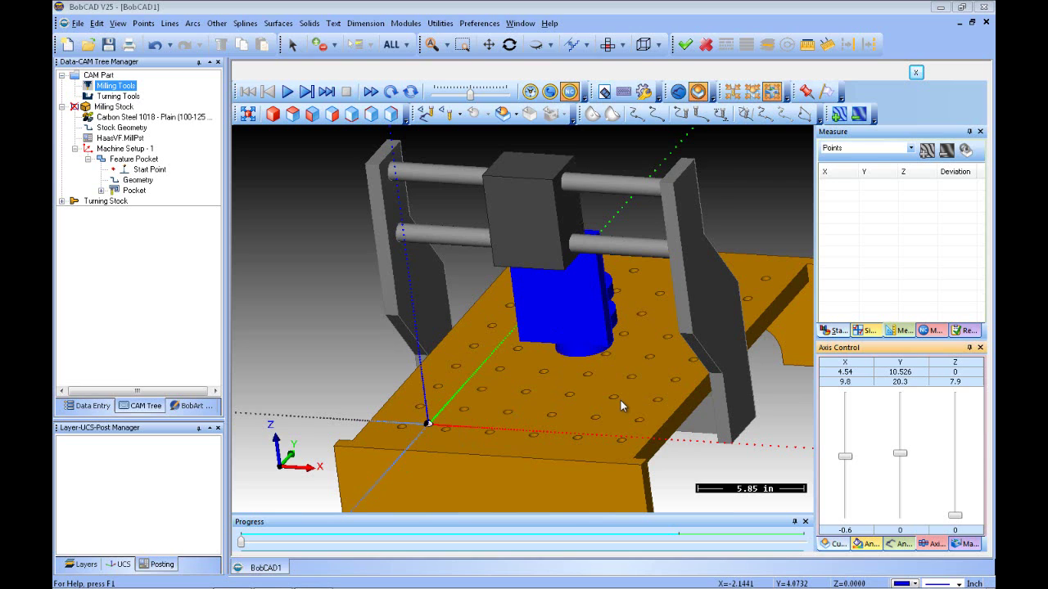
pyautogui.click(916, 72)
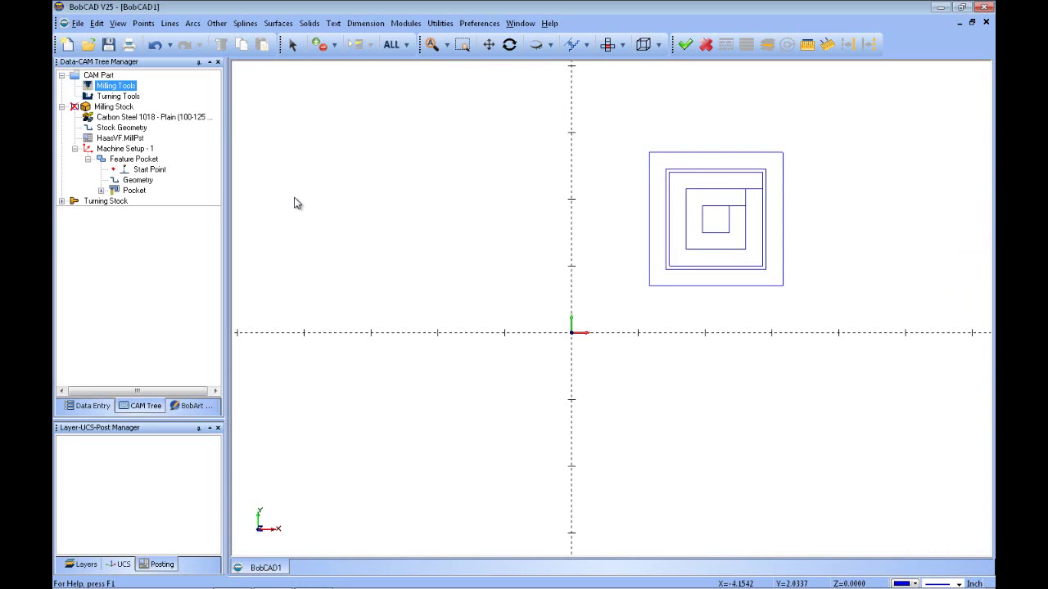
# Open the machine parameters in the current default milling settings and review the available machine makes
pyautogui.rightClick(112, 88)
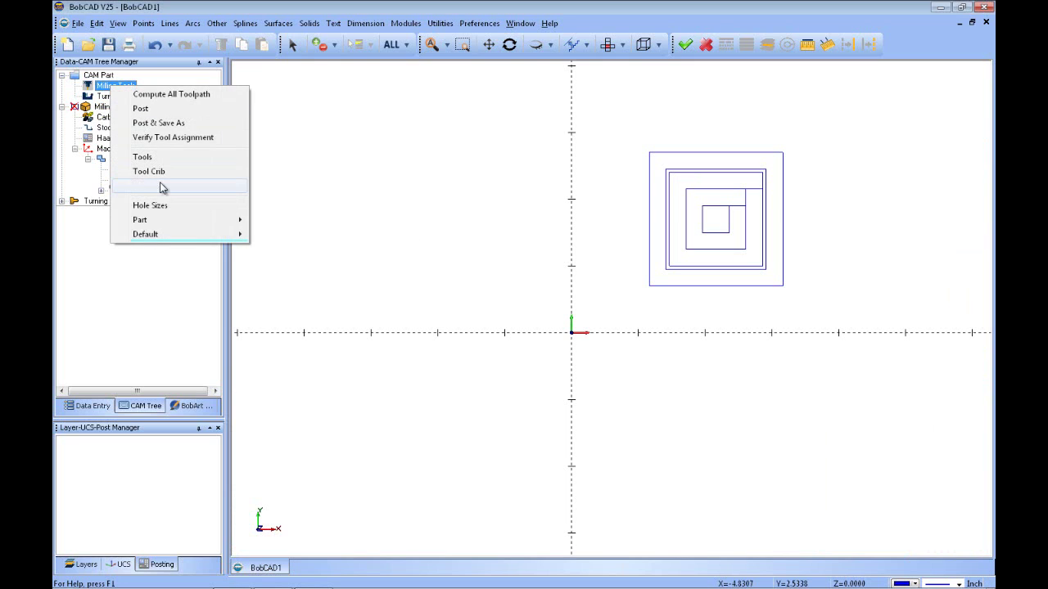
pyautogui.moveTo(200, 235)
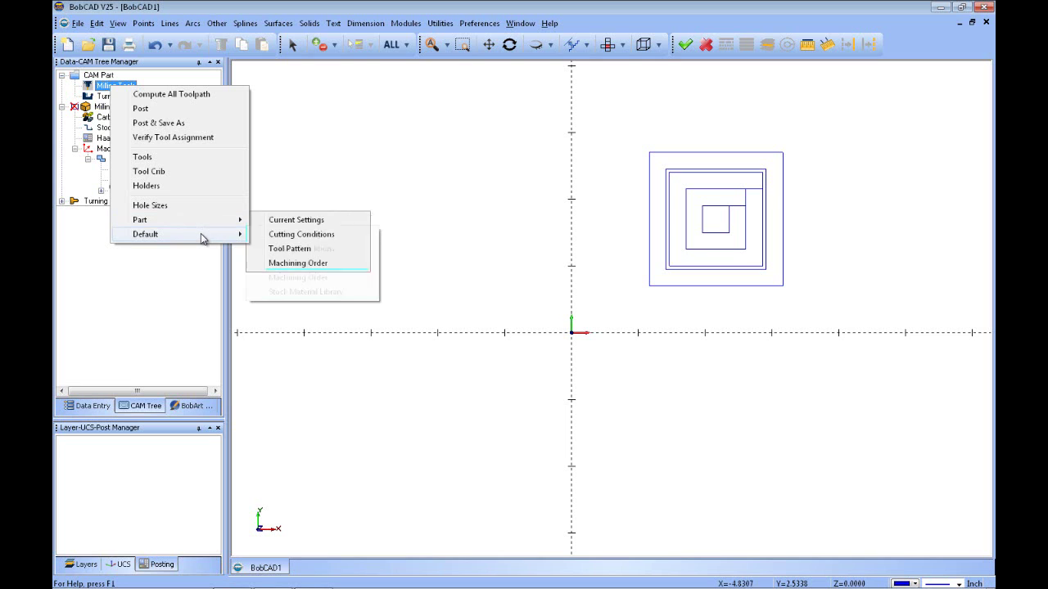
pyautogui.click(272, 235)
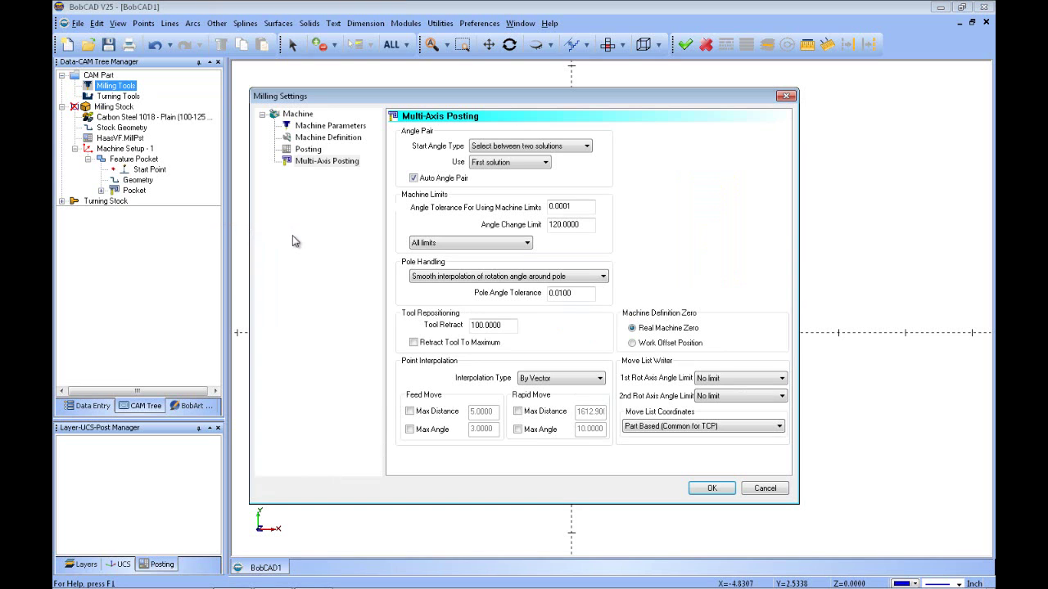
pyautogui.click(326, 127)
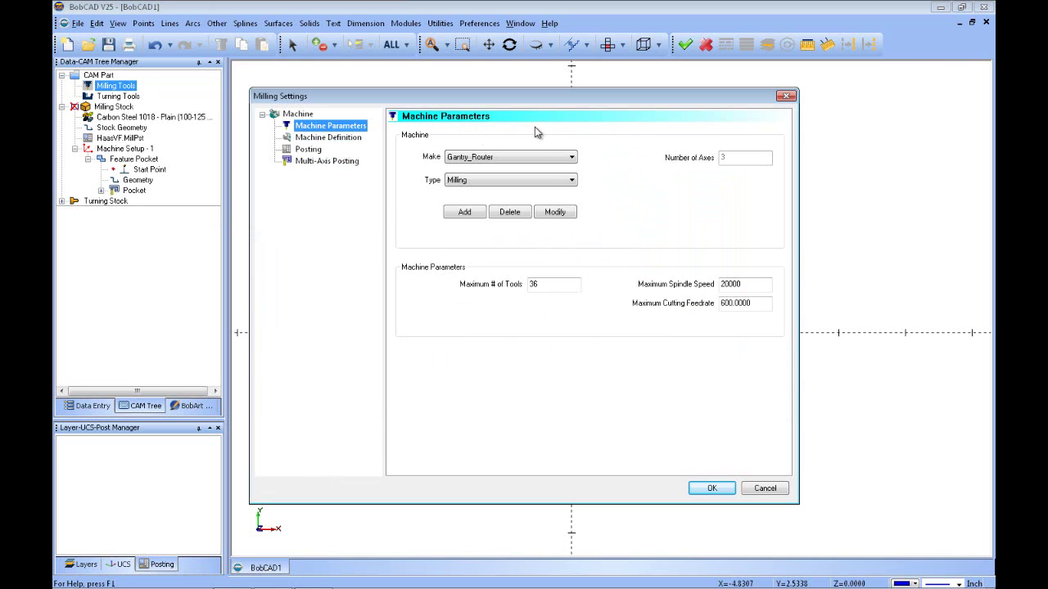
pyautogui.click(572, 158)
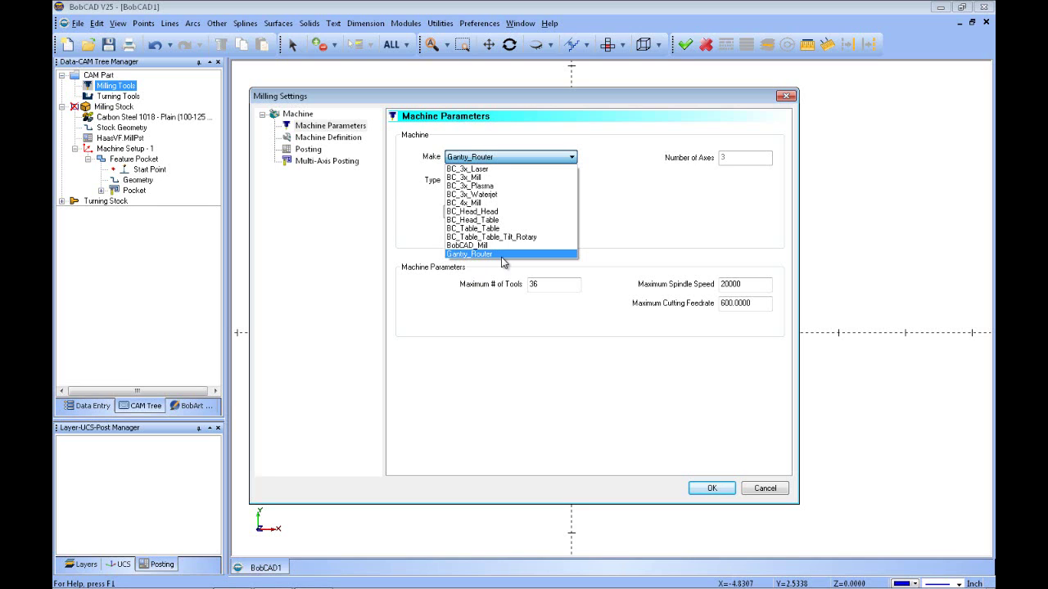
pyautogui.click(485, 331)
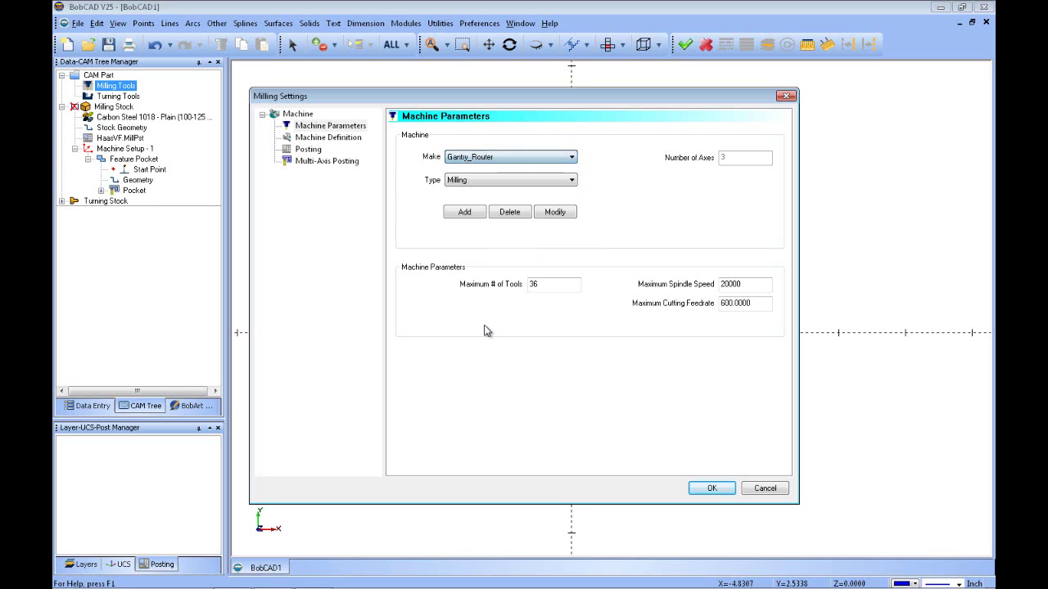
# Add a new machine named GANTRY_ROUTER_NEW with its axes set to User Defined
pyautogui.click(464, 212)
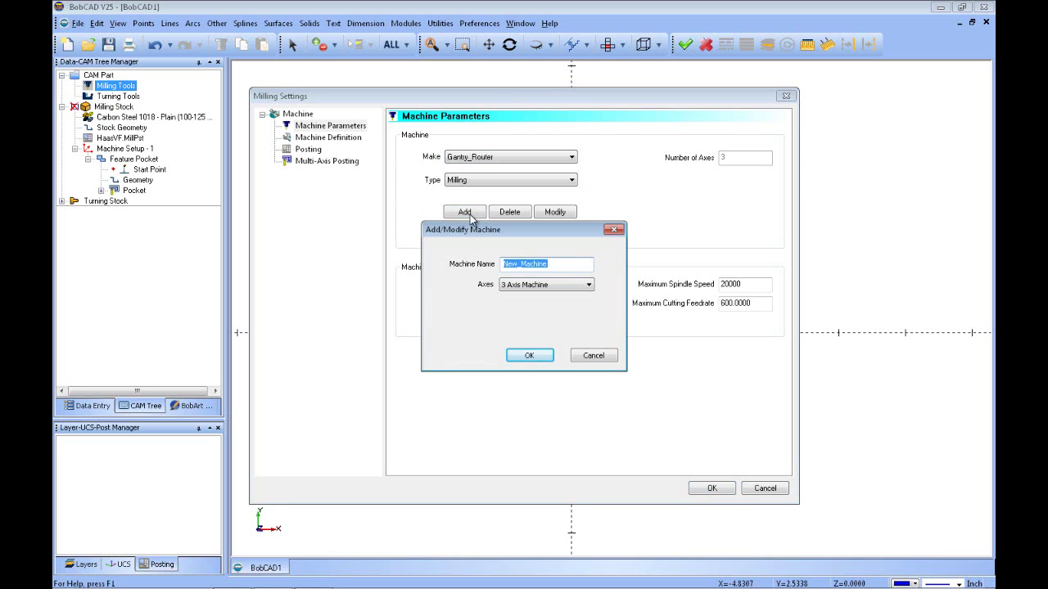
pyautogui.write('GANTRY_ROUTER_NEW')
pyautogui.click(585, 289)
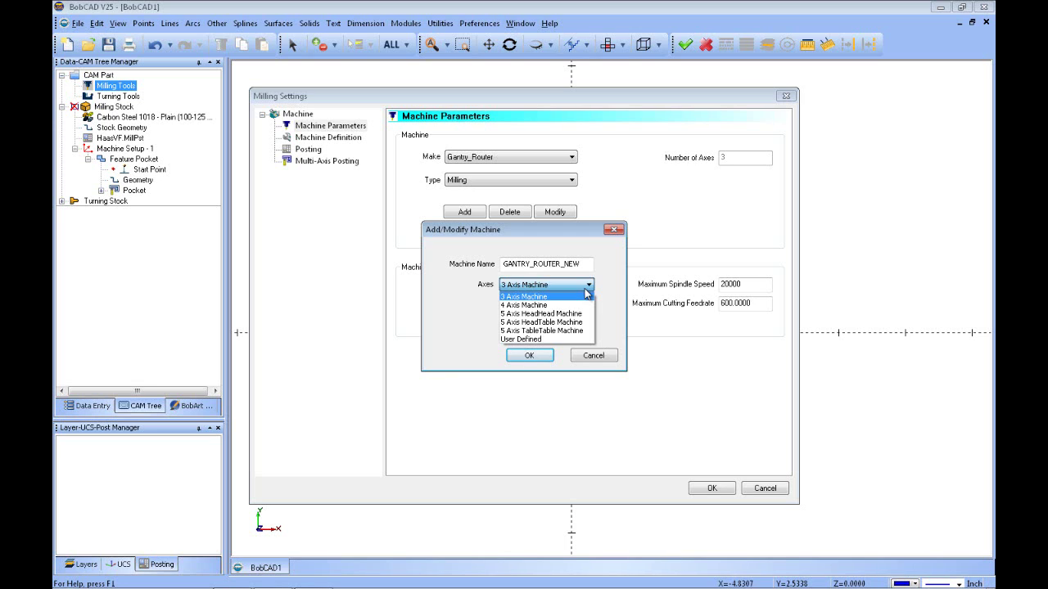
pyautogui.click(547, 340)
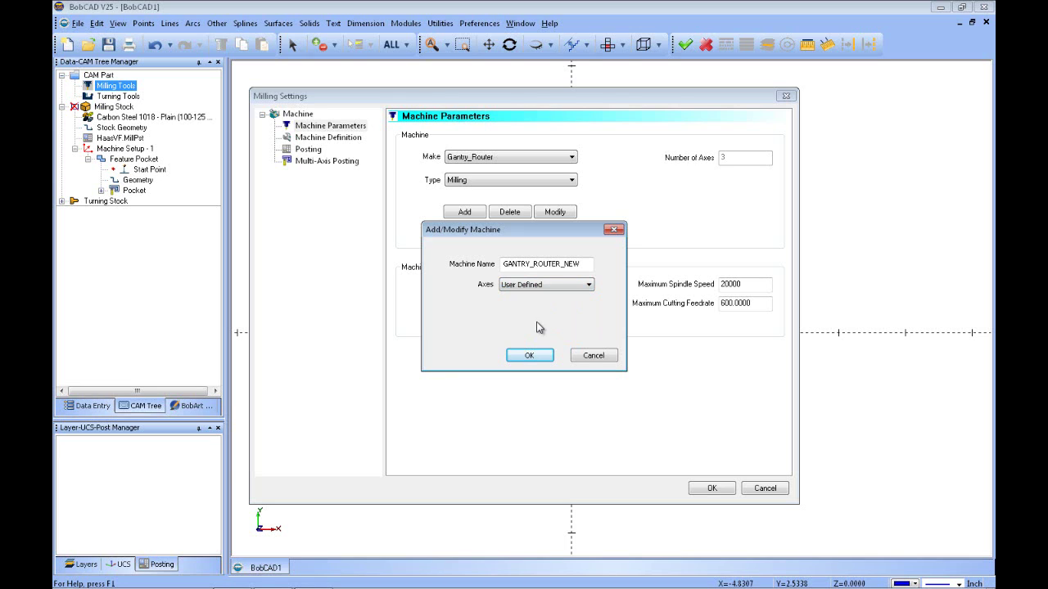
pyautogui.click(528, 355)
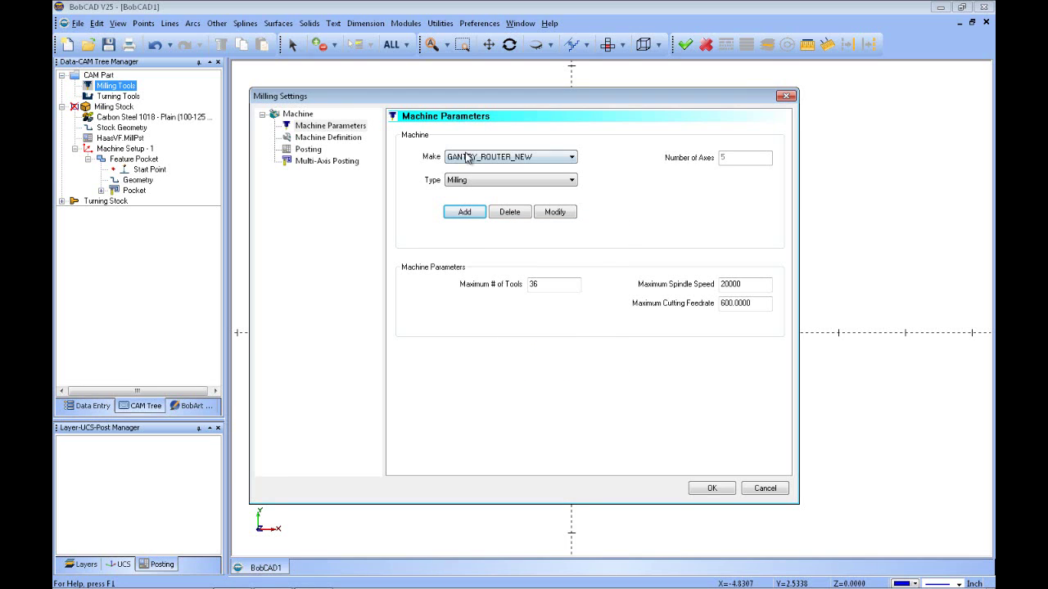
# Add a Y translation axis directly under GANTRY_ROUTER_NEW in the machine definition
pyautogui.click(338, 137)
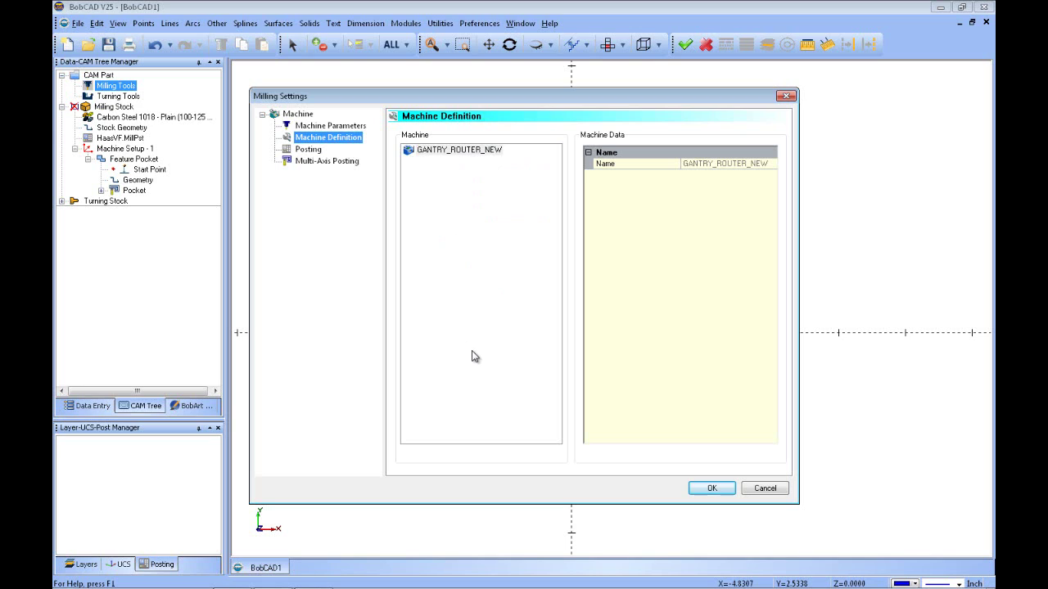
pyautogui.rightClick(446, 153)
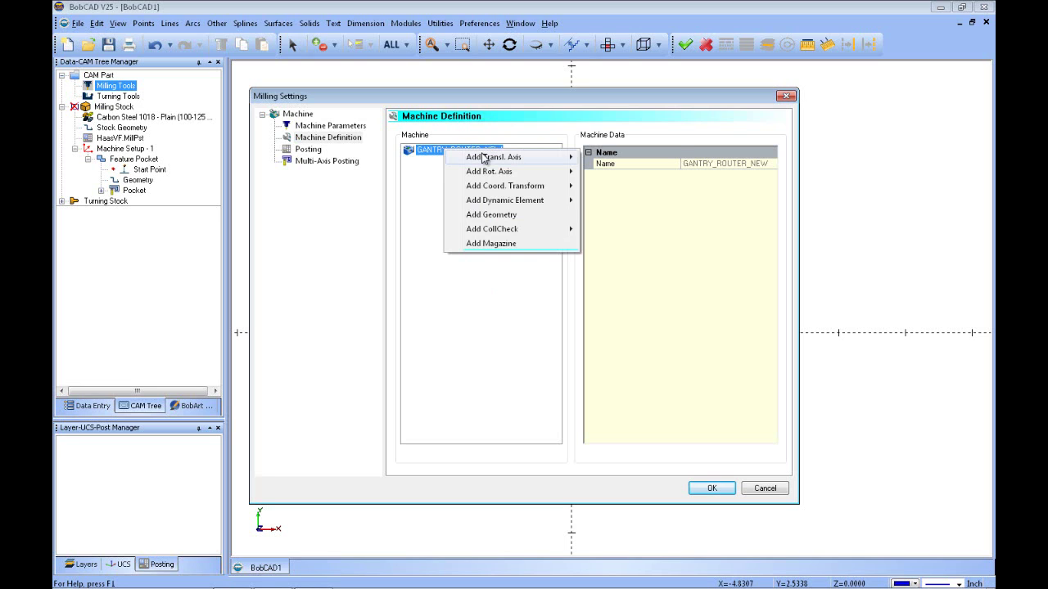
pyautogui.moveTo(485, 159)
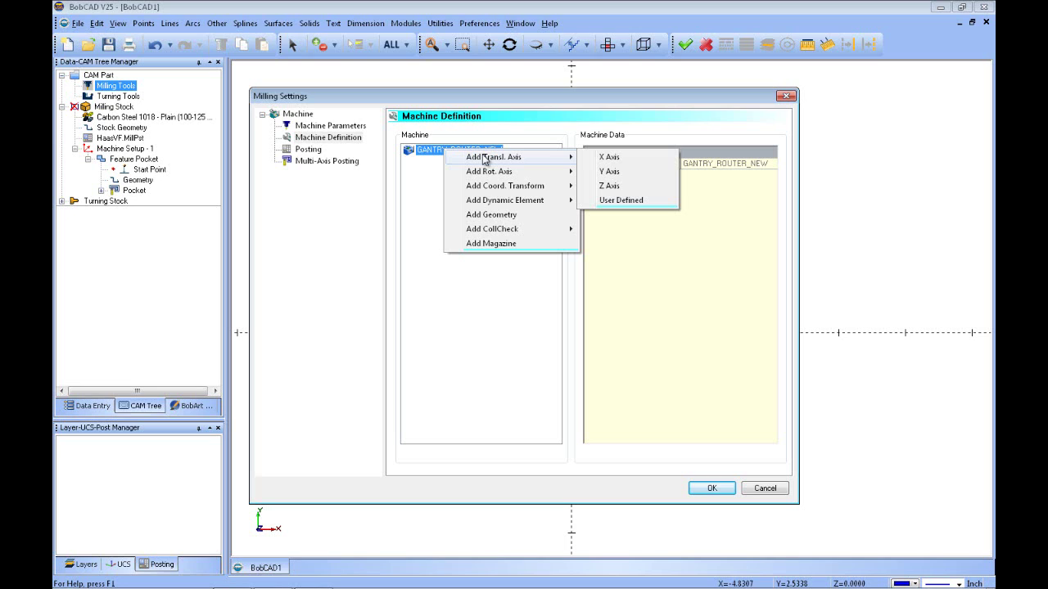
pyautogui.click(608, 172)
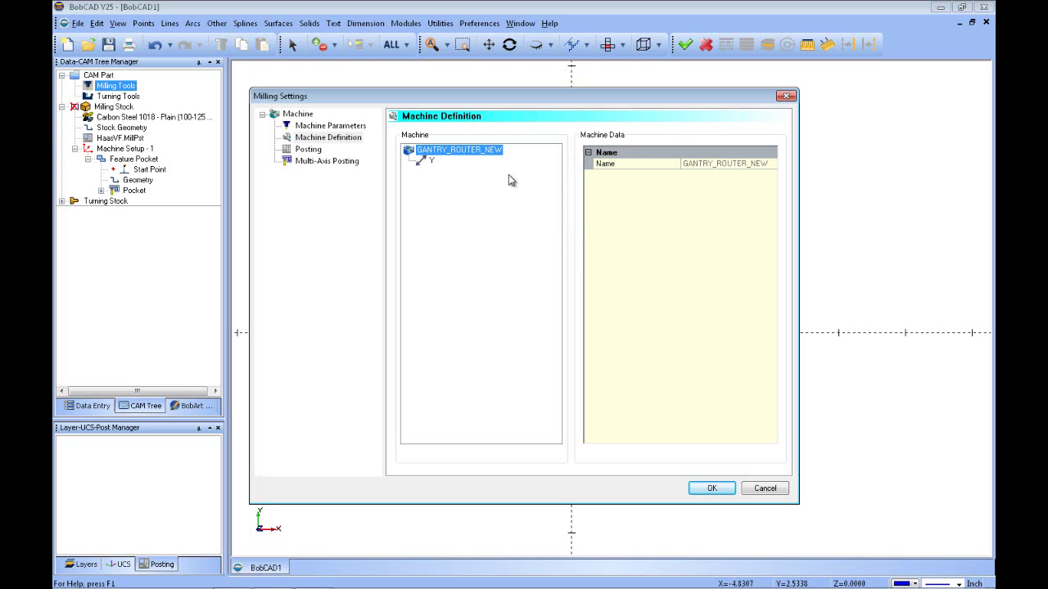
# Add an X translation axis under the Y axis and a Z translation axis under the X axis
pyautogui.rightClick(433, 166)
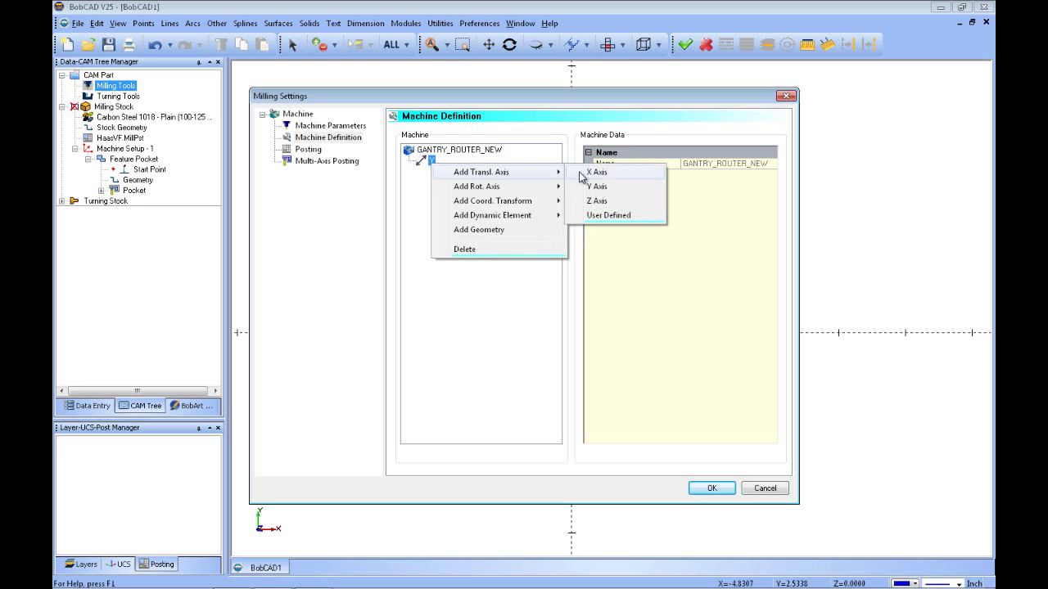
pyautogui.click(582, 172)
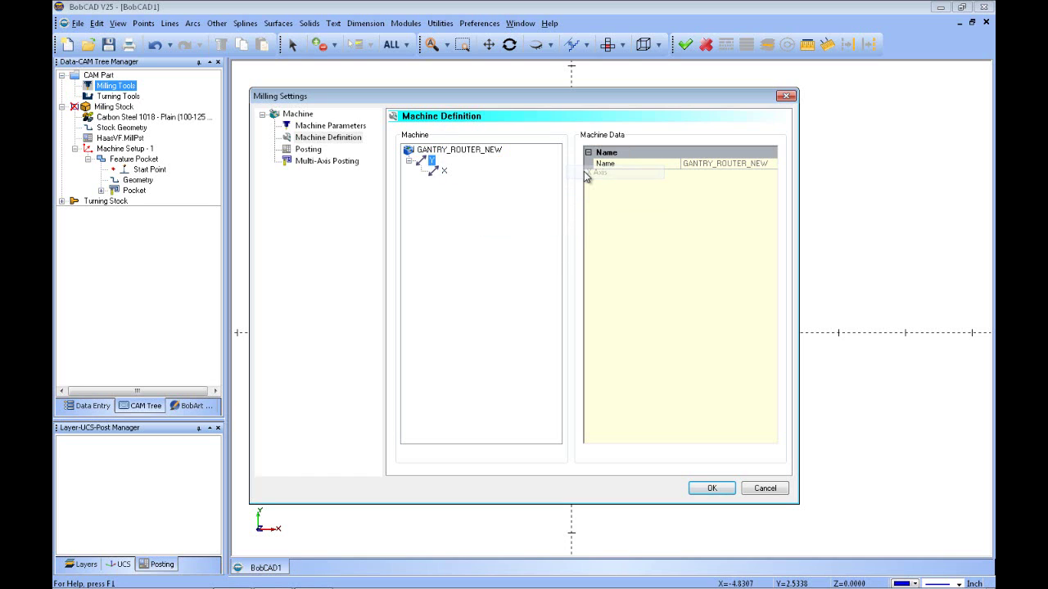
pyautogui.rightClick(444, 170)
pyautogui.moveTo(515, 180)
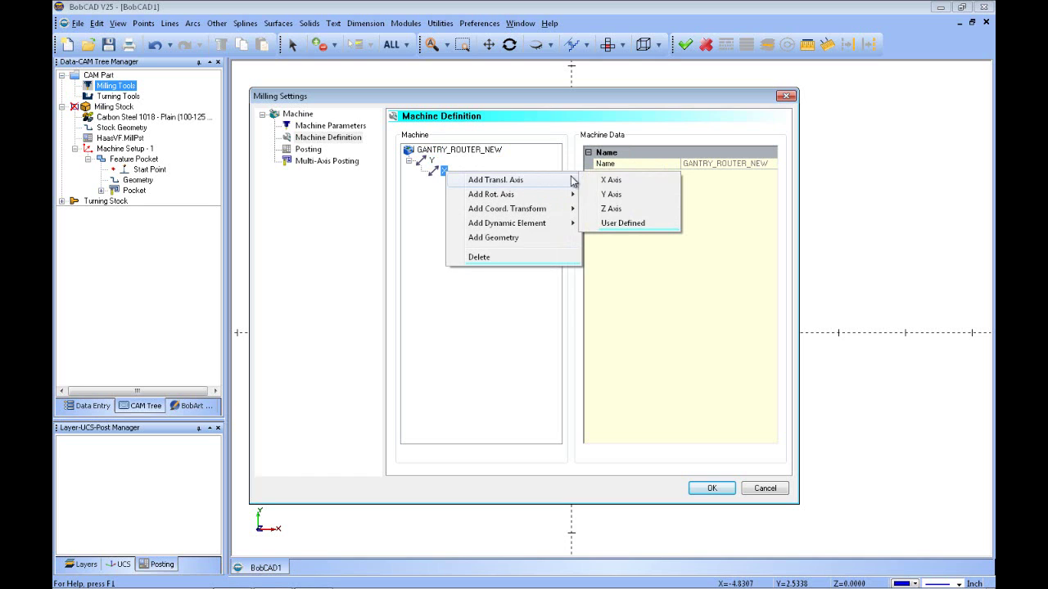
pyautogui.click(611, 209)
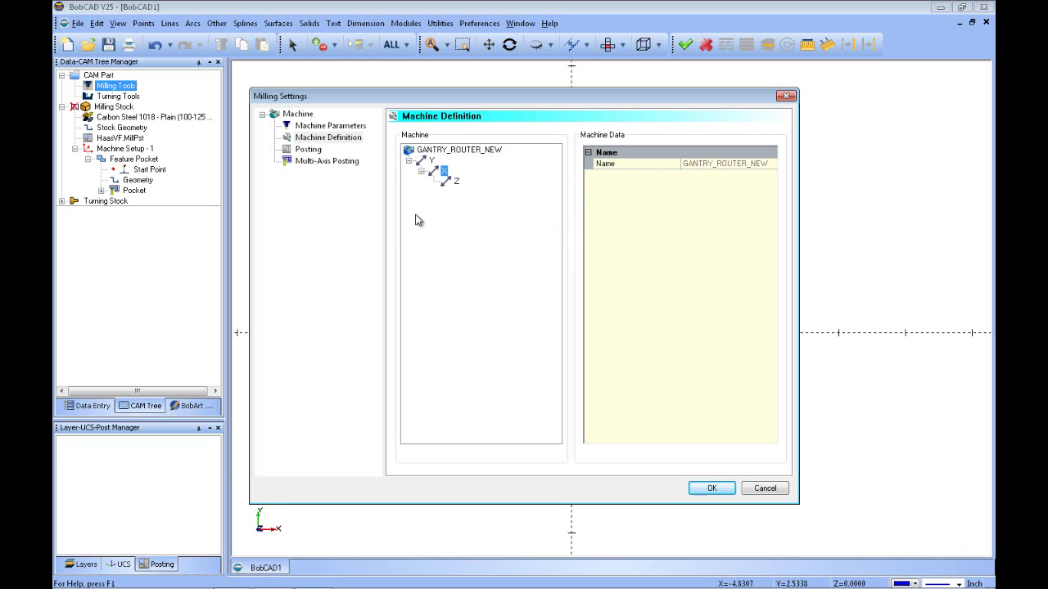
# Add a Tool Set dynamic element under the Z axis in the machine definition
pyautogui.rightClick(457, 181)
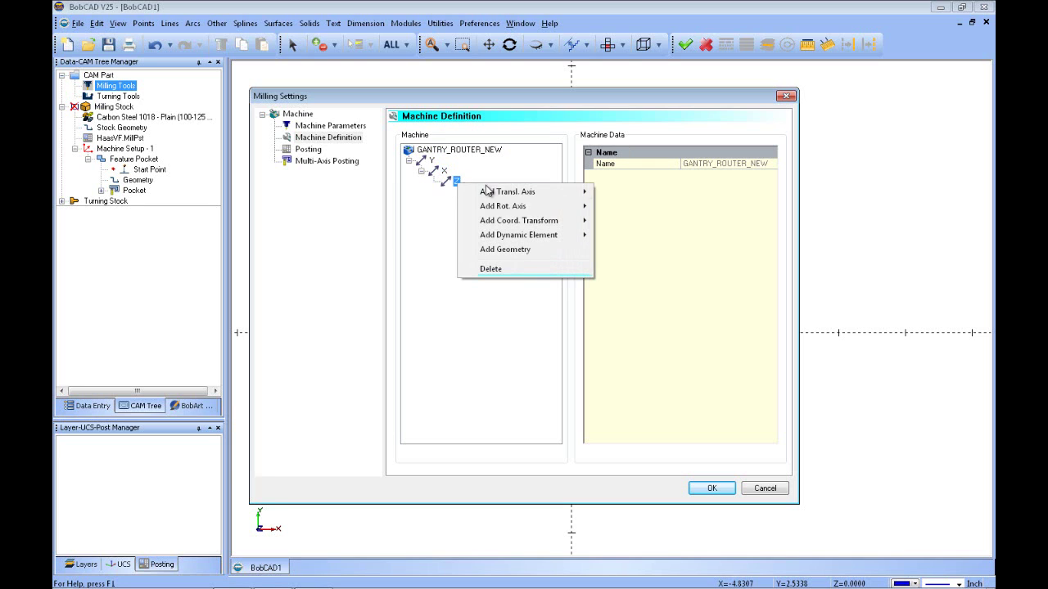
pyautogui.moveTo(565, 235)
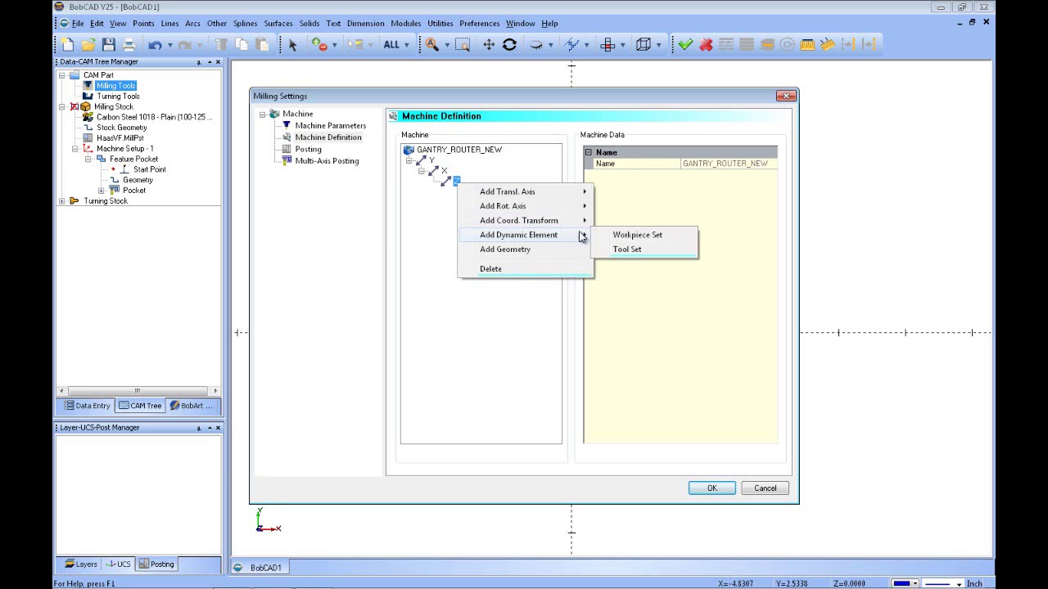
pyautogui.click(626, 250)
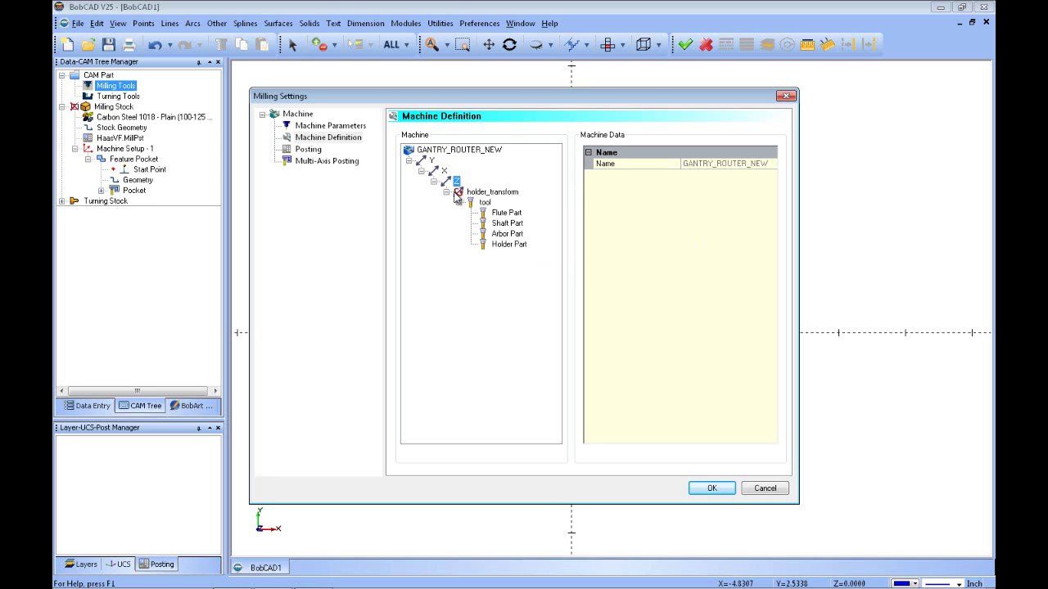
# Add a Workpiece Set dynamic element directly under GANTRY_ROUTER_NEW
pyautogui.click(427, 154)
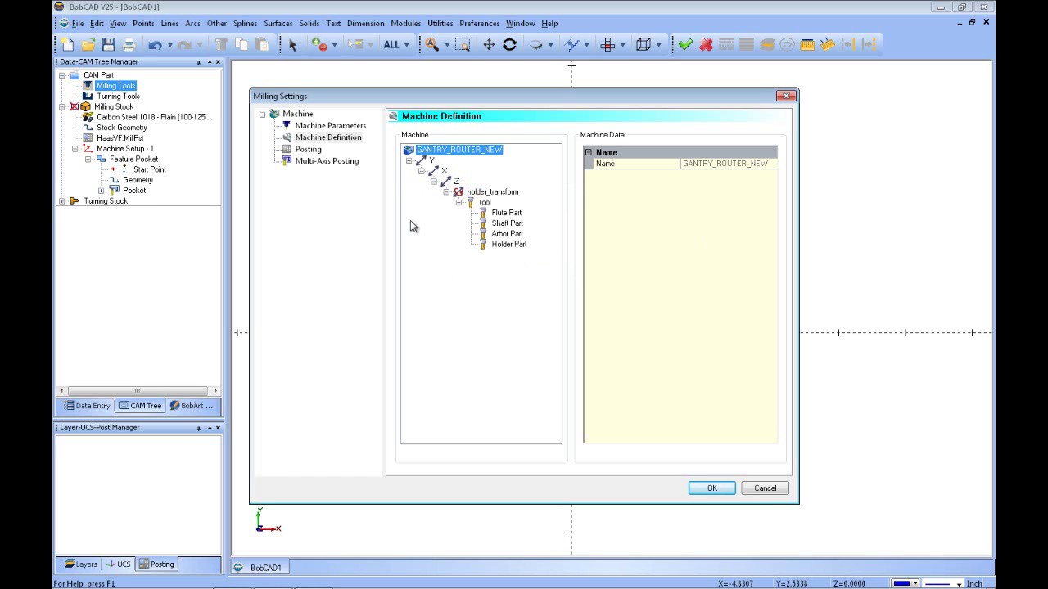
pyautogui.rightClick(422, 151)
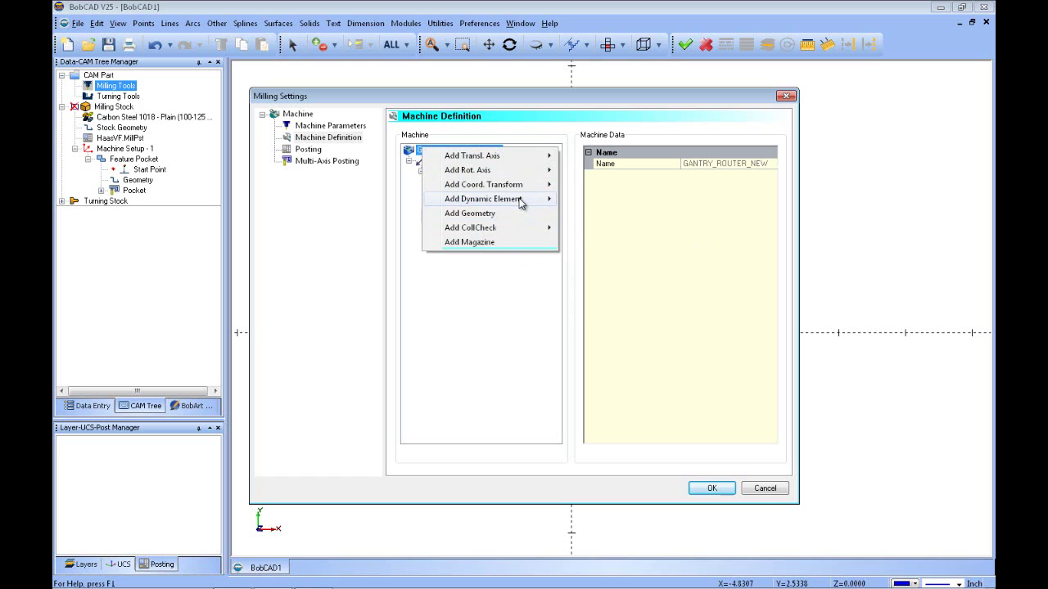
pyautogui.moveTo(521, 199)
pyautogui.click(584, 201)
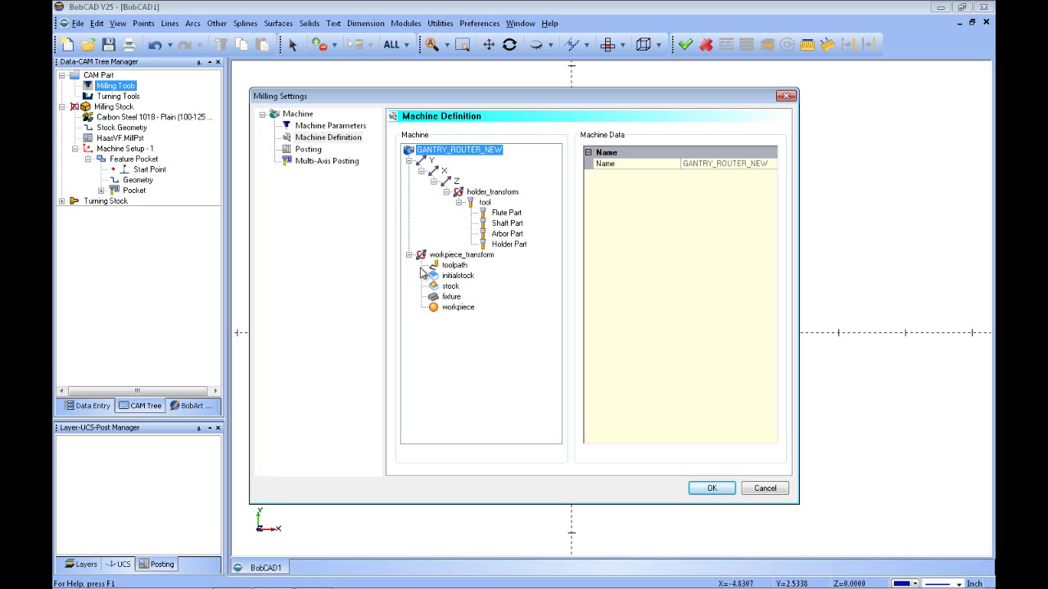
# Add a Tool-Workpiece collision check to GANTRY_ROUTER_NEW and show its collision groups
pyautogui.rightClick(425, 155)
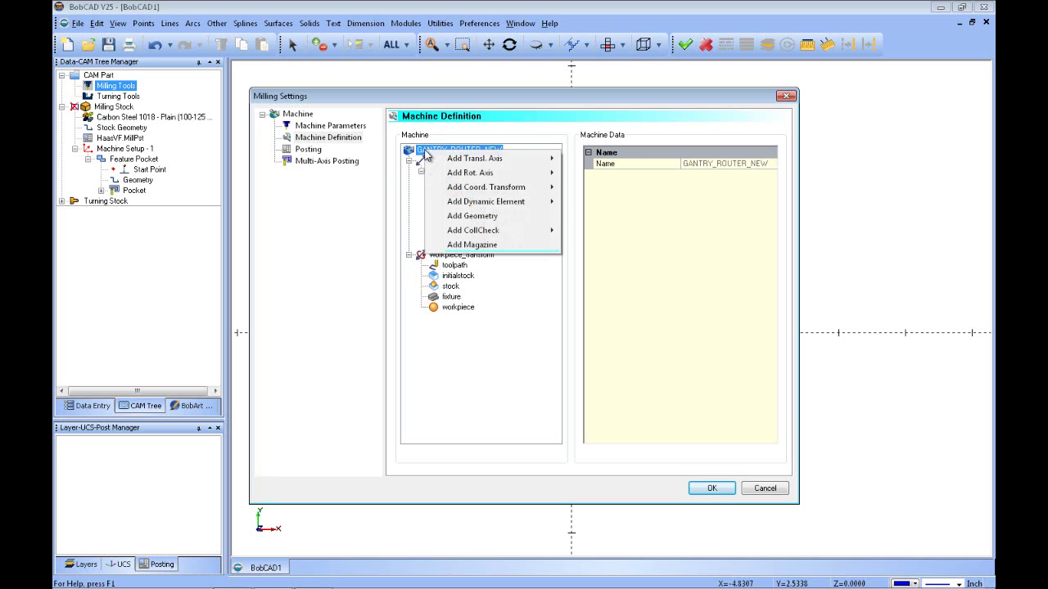
pyautogui.moveTo(511, 231)
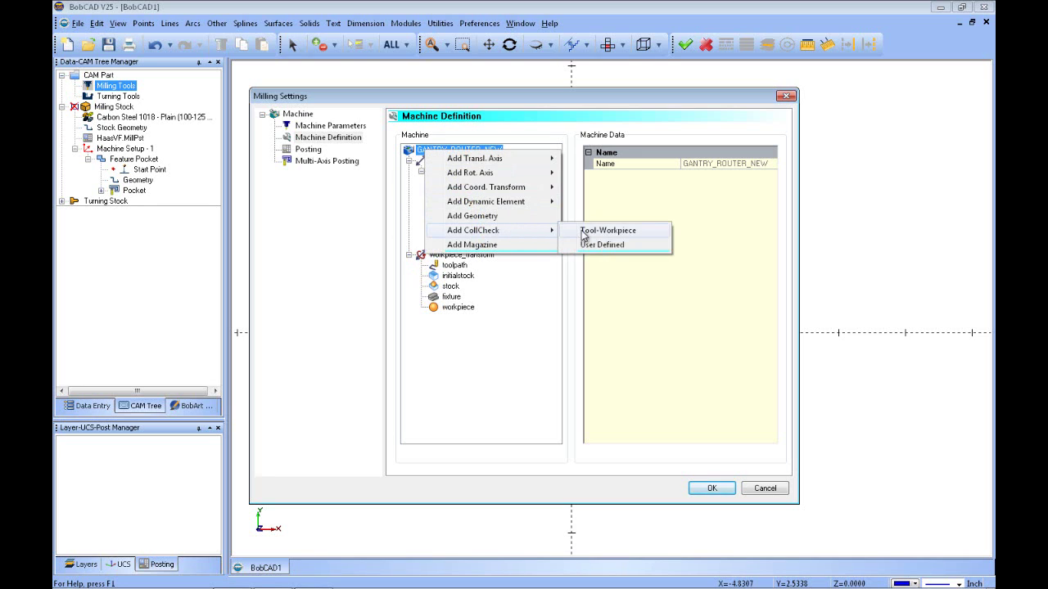
pyautogui.click(605, 231)
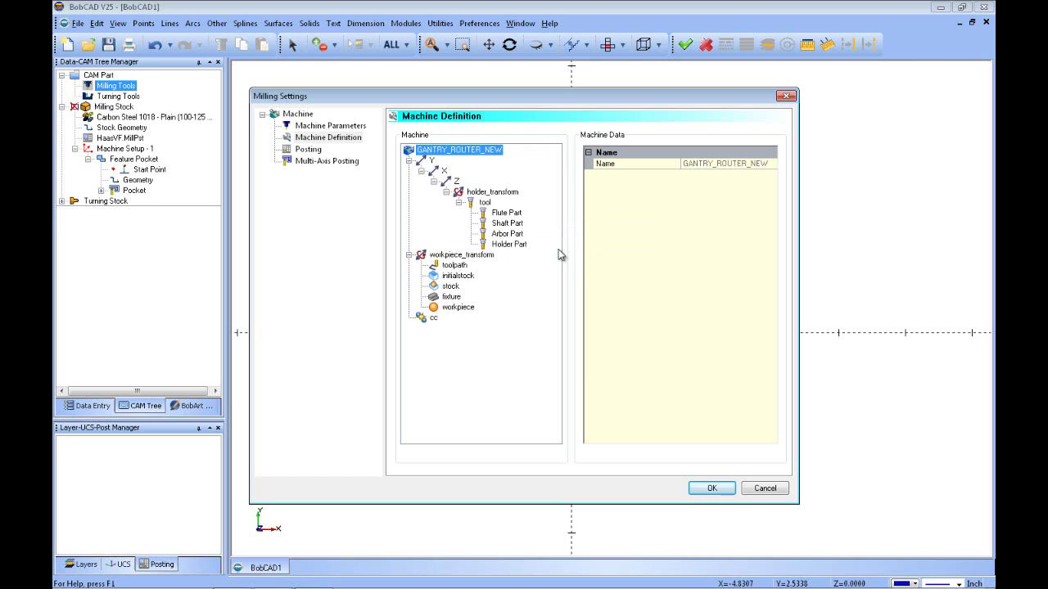
pyautogui.click(432, 320)
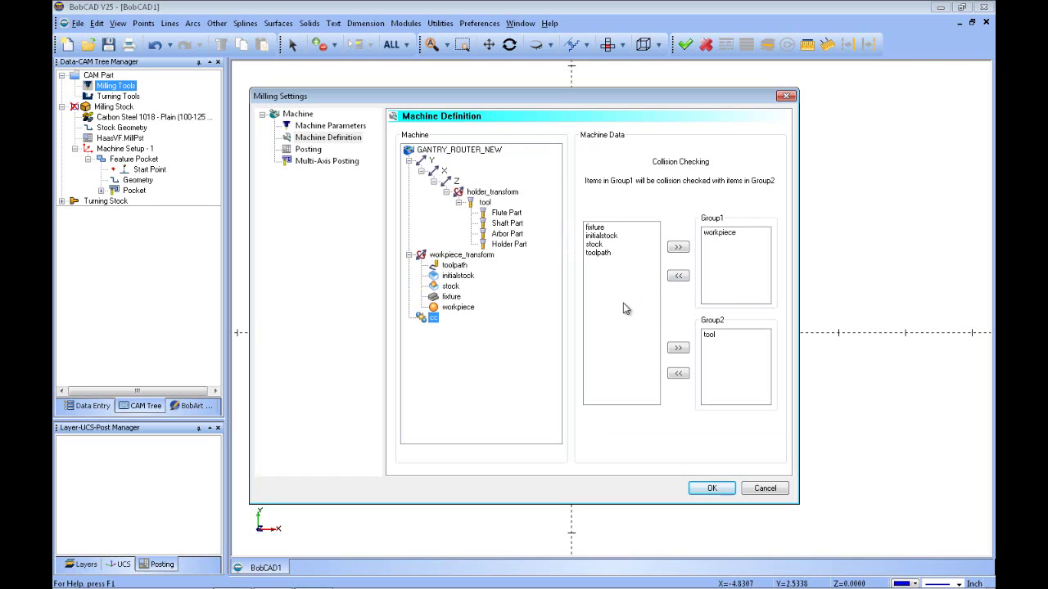
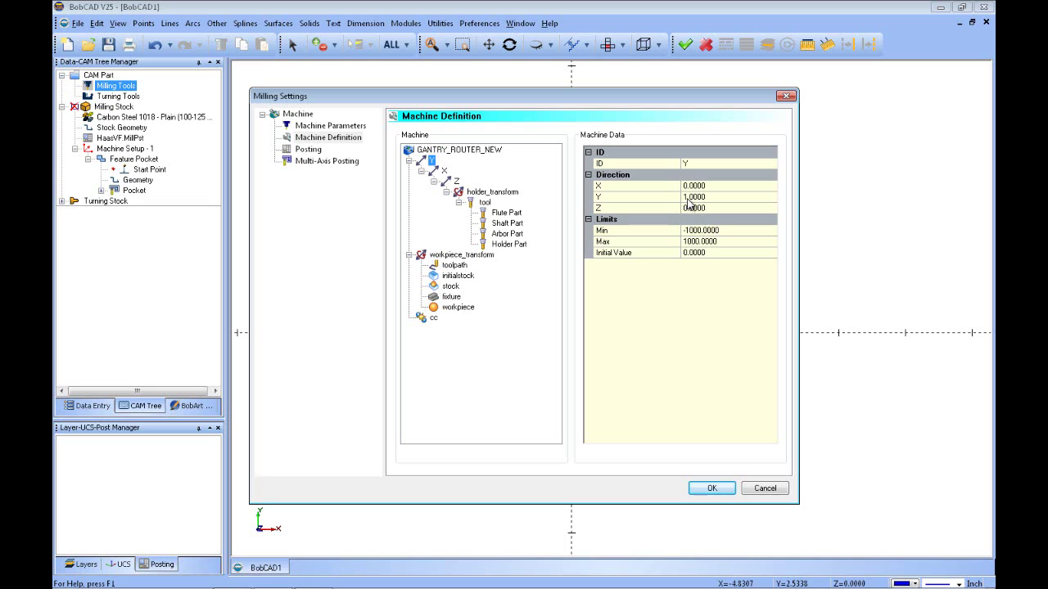
# Set the Y axis travel limits to a minimum of 0 and a maximum of 2
pyautogui.click(720, 231)
pyautogui.write('1000')
pyautogui.moveTo(720, 230); pyautogui.dragTo(679, 231)
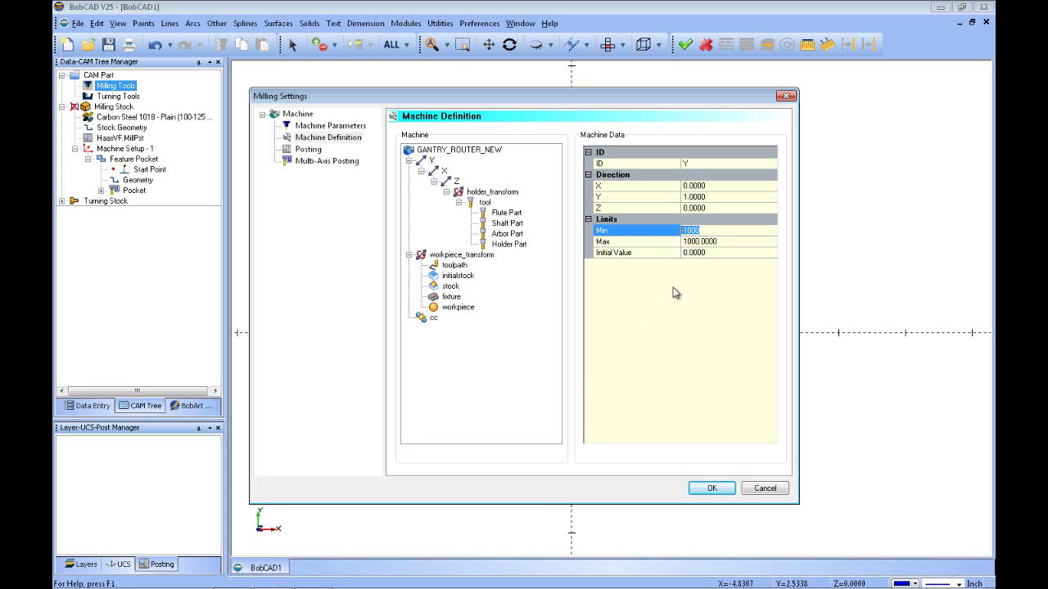
pyautogui.write('0')
pyautogui.press('Return')
pyautogui.click(688, 243)
pyautogui.write('2')
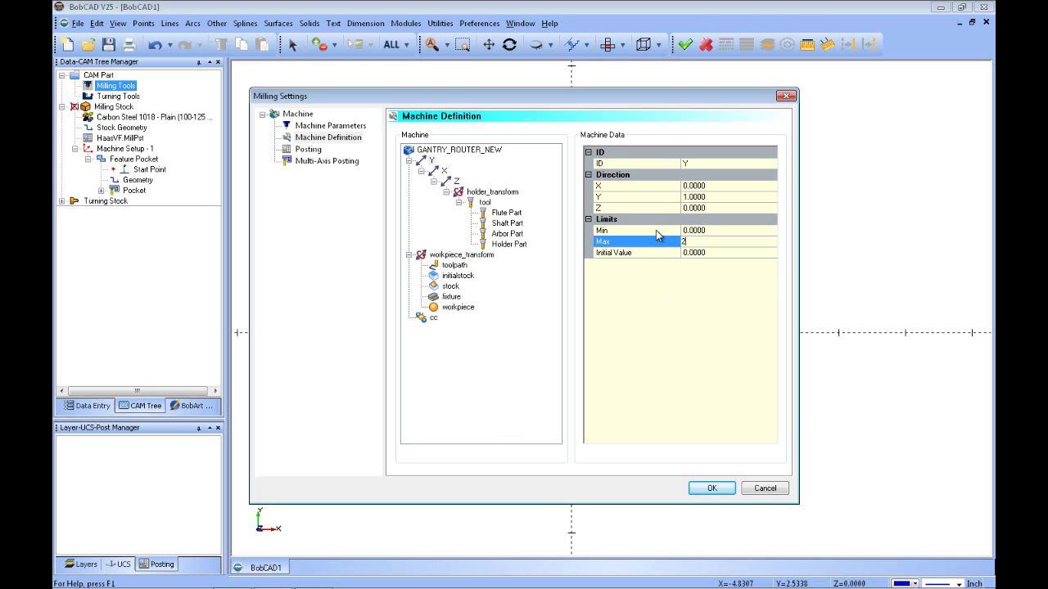
pyautogui.press('Return')
# Set the X axis travel limits to a minimum of 0 and a maximum of 10
pyautogui.click(444, 172)
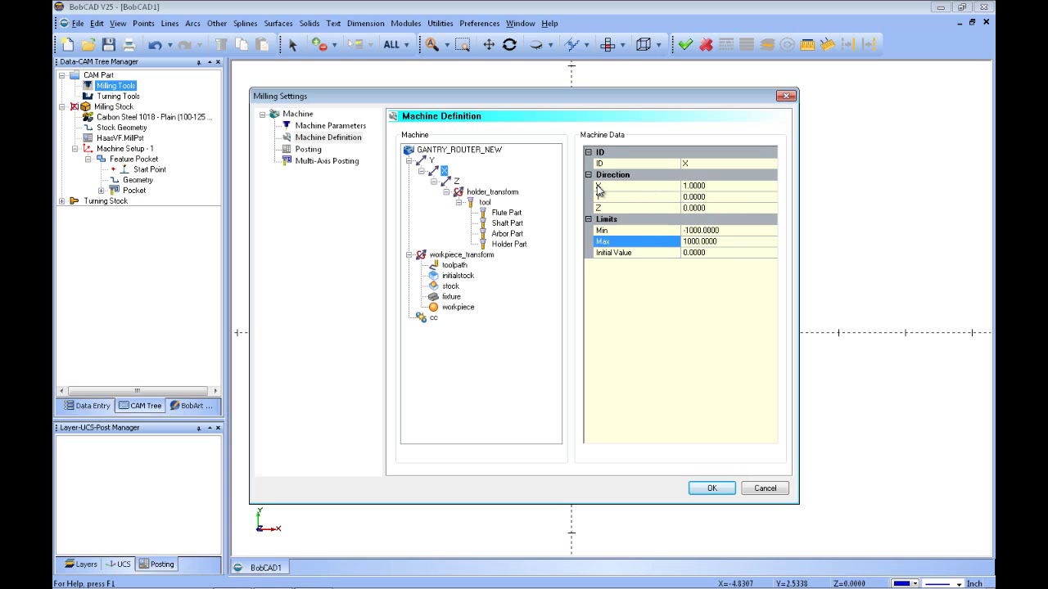
pyautogui.click(678, 194)
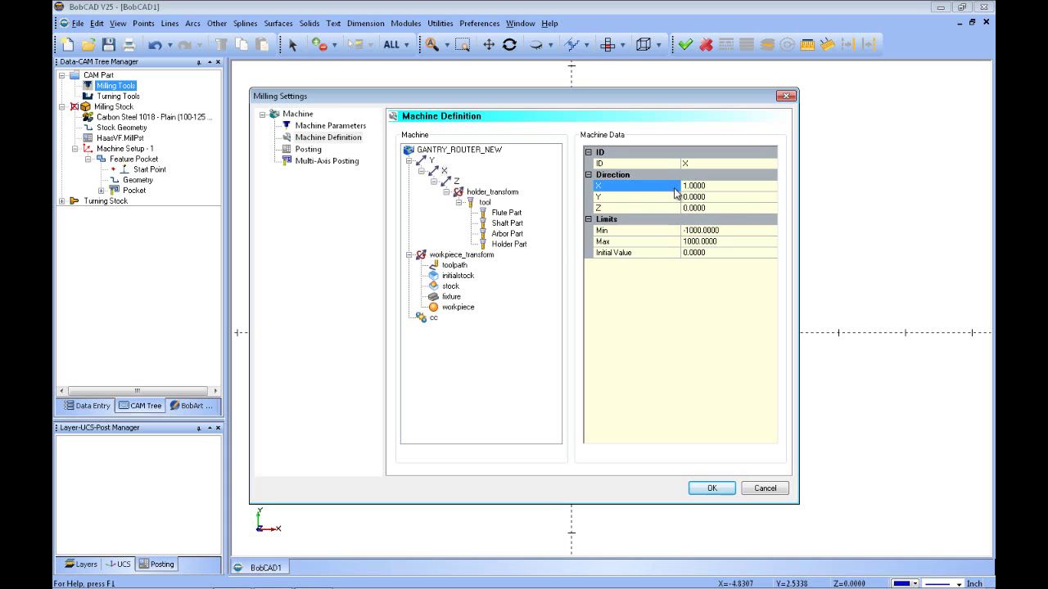
pyautogui.click(724, 230)
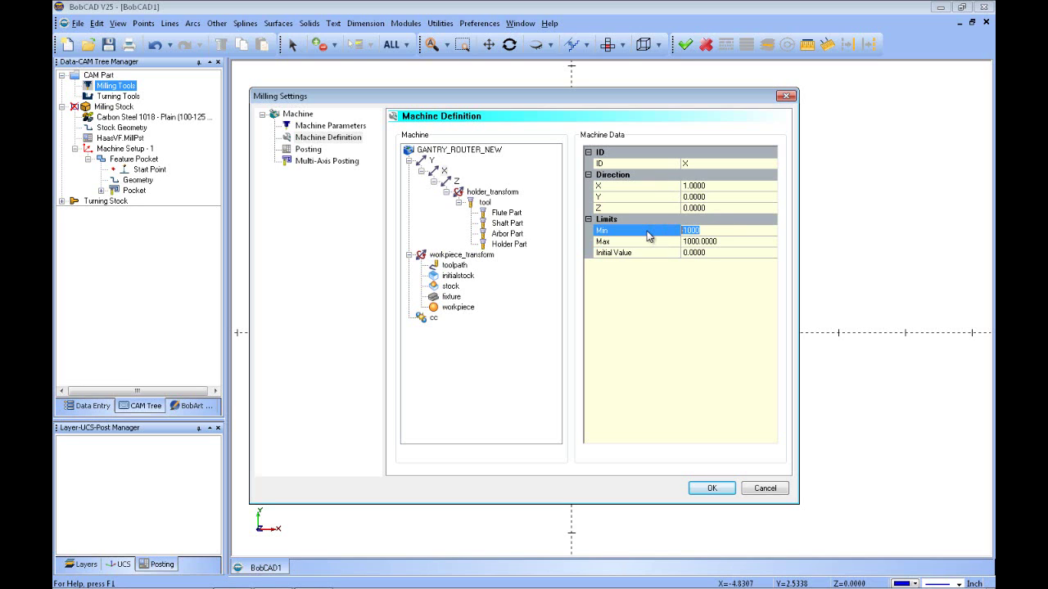
pyautogui.write('0')
pyautogui.press('Return')
pyautogui.click(681, 241)
pyautogui.write('10')
pyautogui.press('Return')
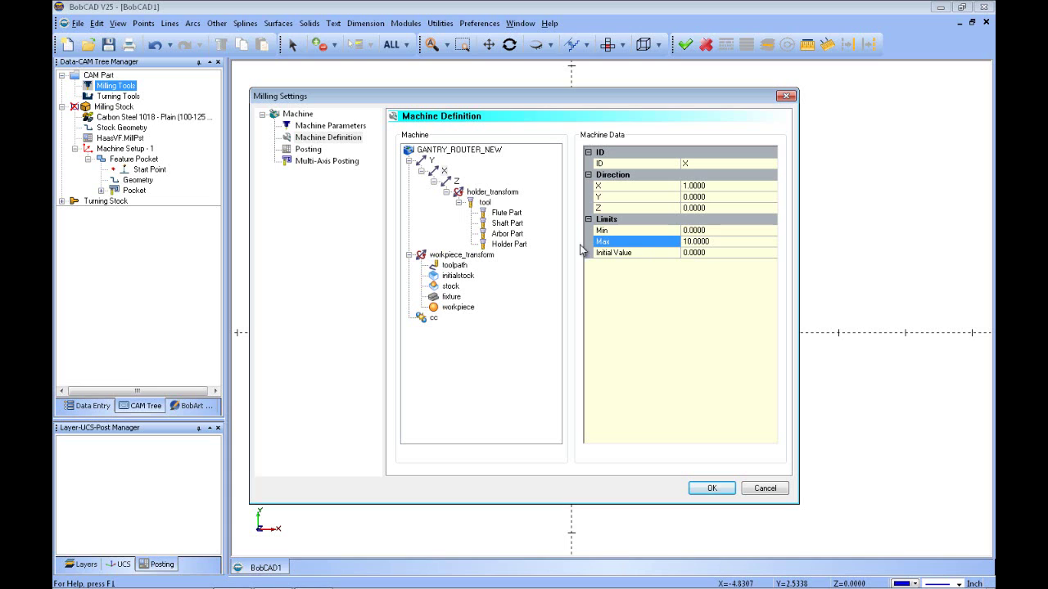
# Set the Z axis travel limits to a minimum of 0 and a maximum of 7, and save the machine definition
pyautogui.click(457, 181)
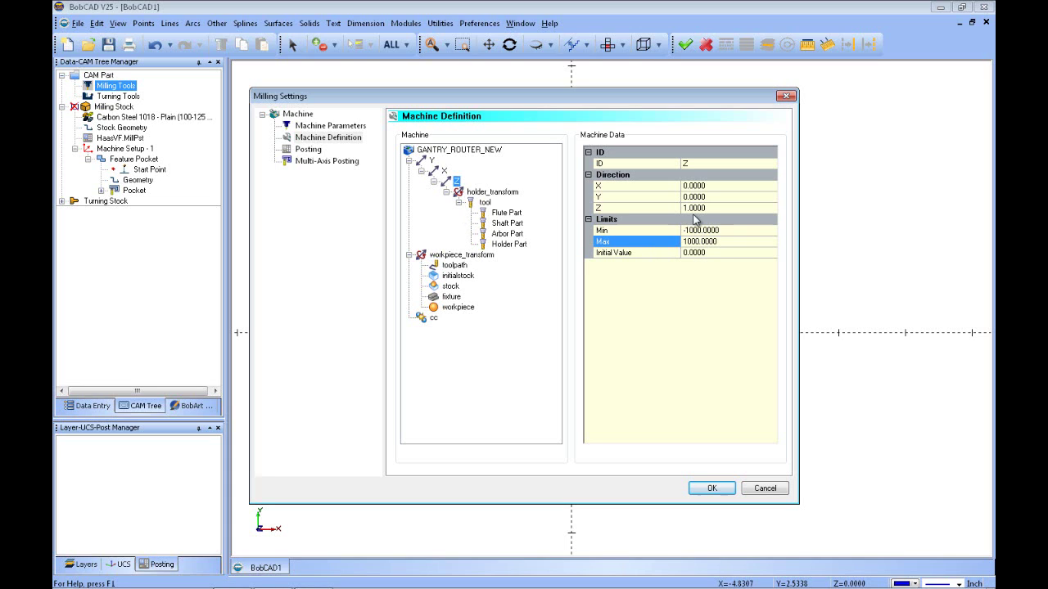
pyautogui.click(656, 233)
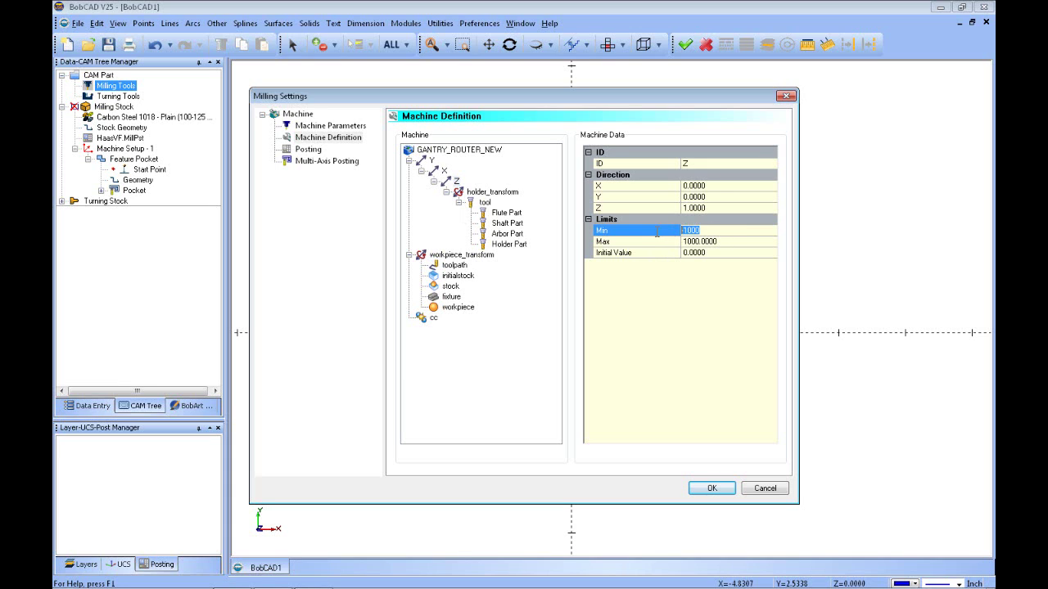
pyautogui.write('0')
pyautogui.press('Return')
pyautogui.click(663, 242)
pyautogui.write('7')
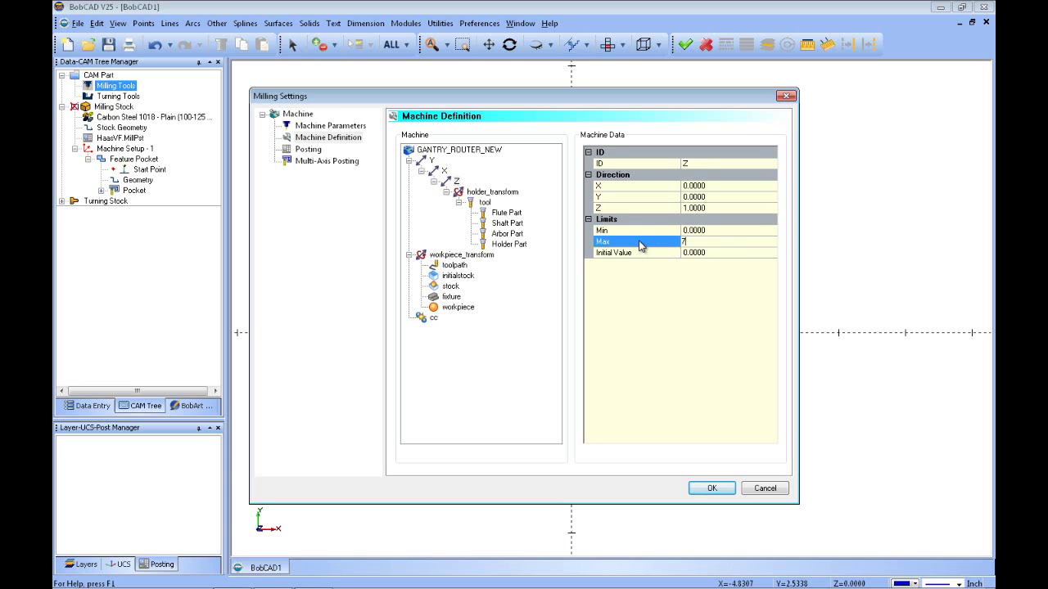
pyautogui.press('Return')
pyautogui.click(706, 254)
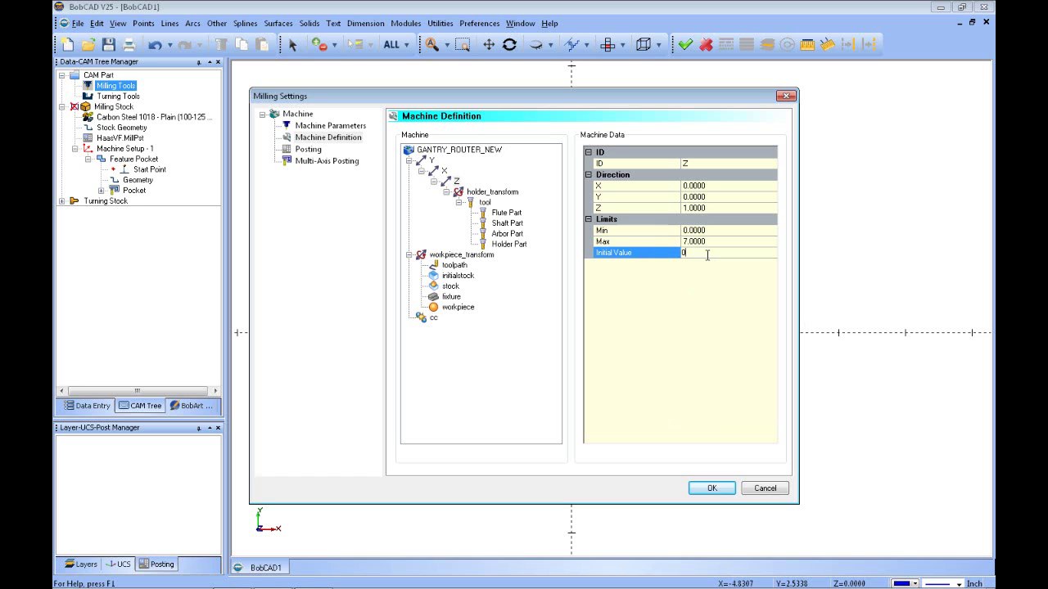
pyautogui.click(713, 490)
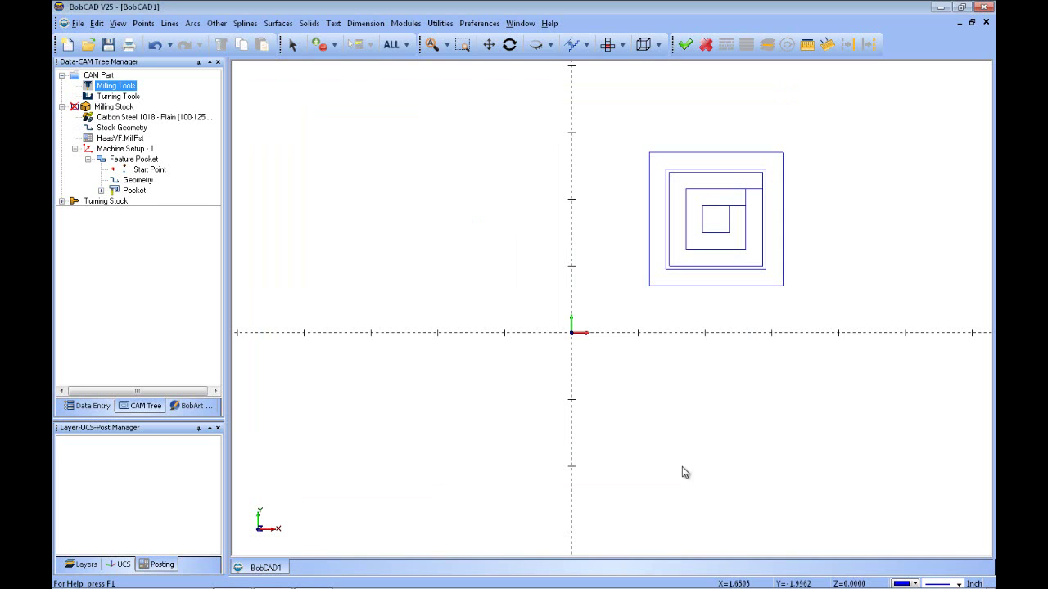
pyautogui.rightClick(117, 87)
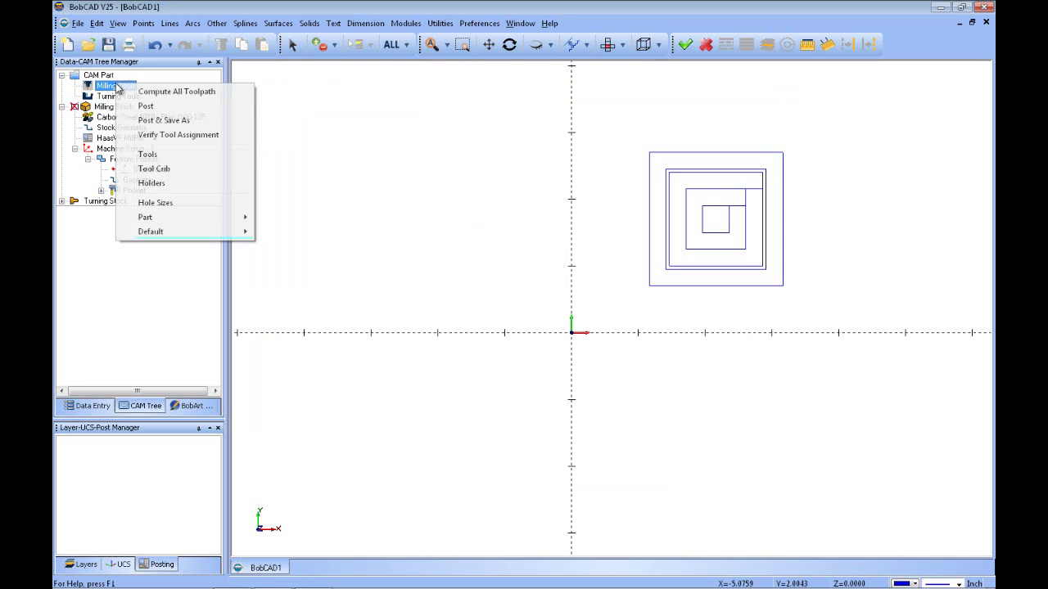
pyautogui.moveTo(202, 214)
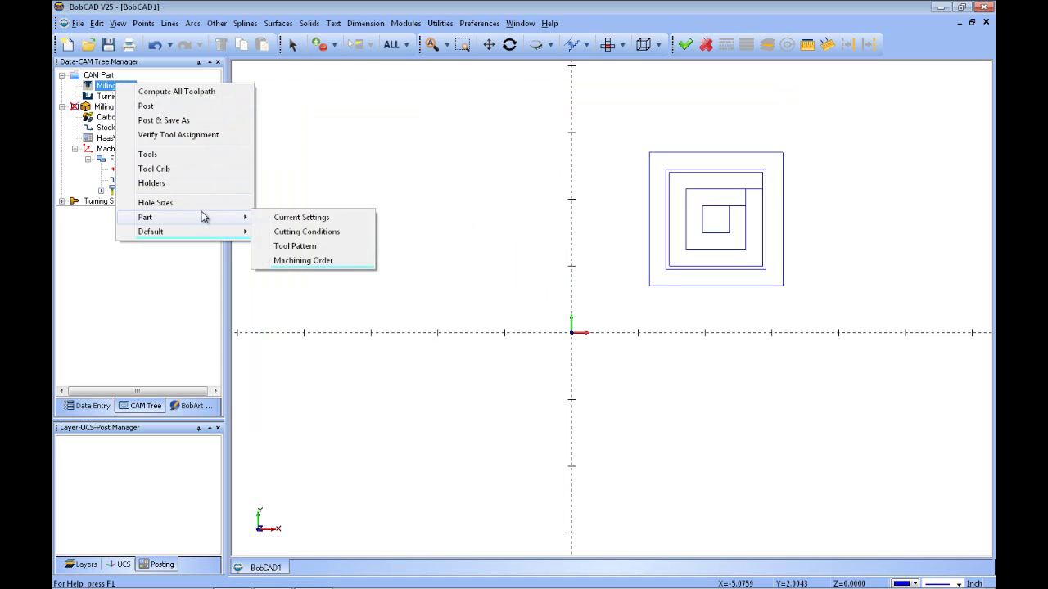
pyautogui.click(282, 219)
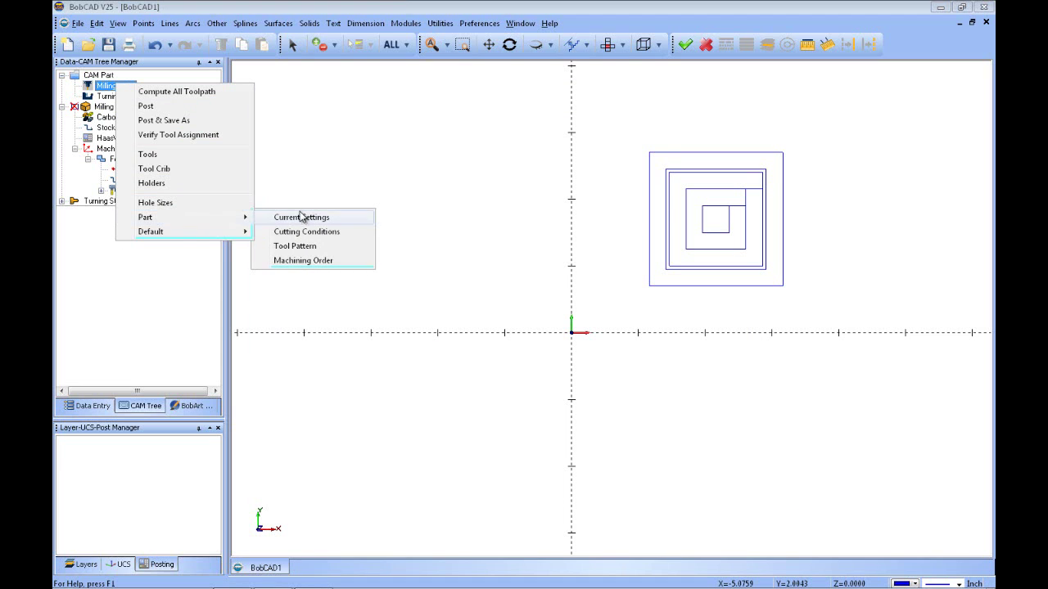
pyautogui.click(364, 130)
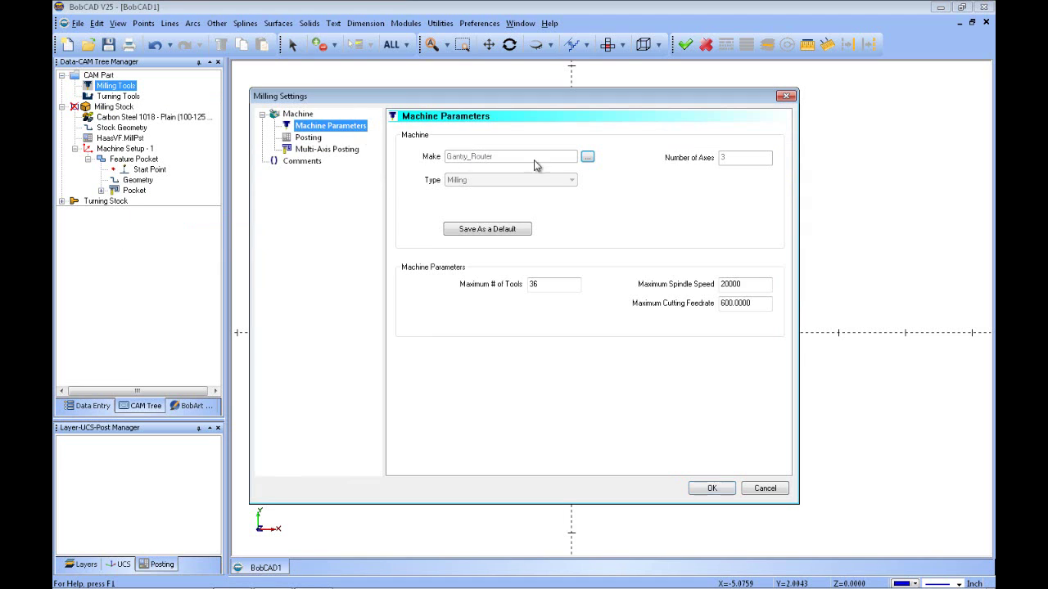
pyautogui.click(588, 160)
pyautogui.click(581, 282)
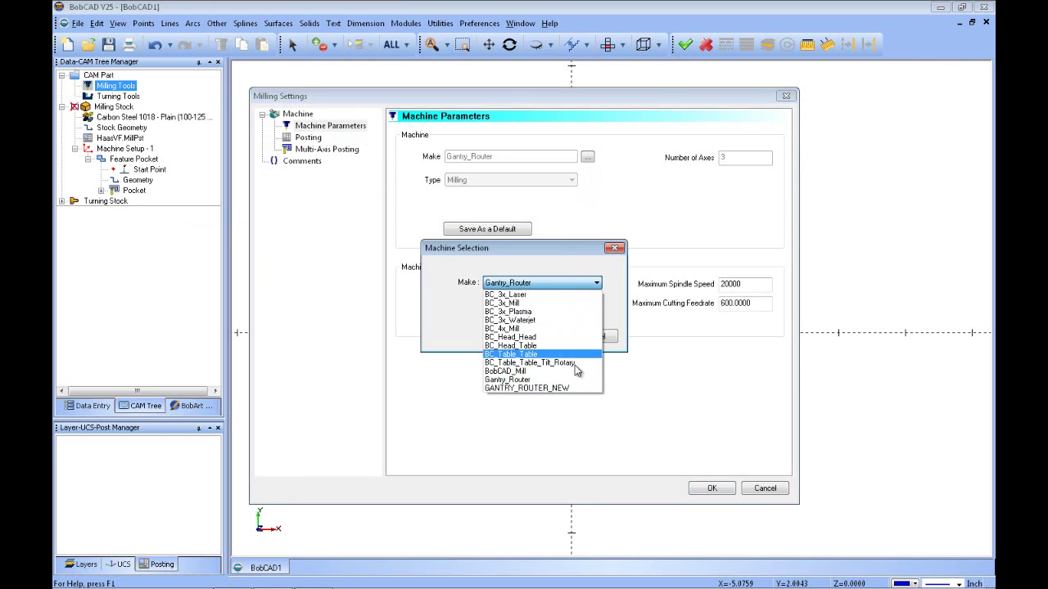
pyautogui.click(574, 390)
pyautogui.click(546, 340)
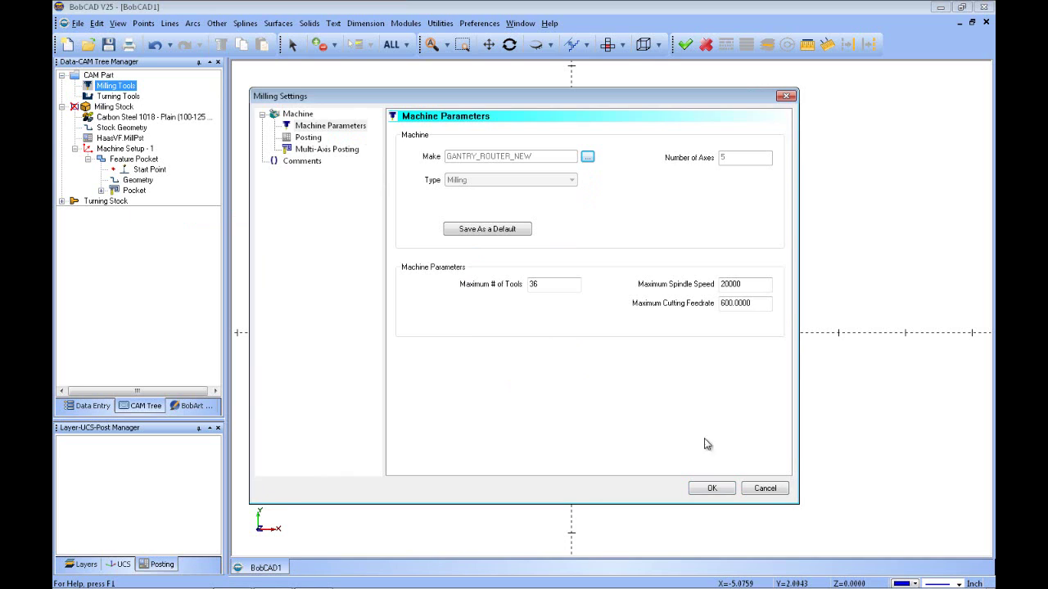
pyautogui.click(764, 489)
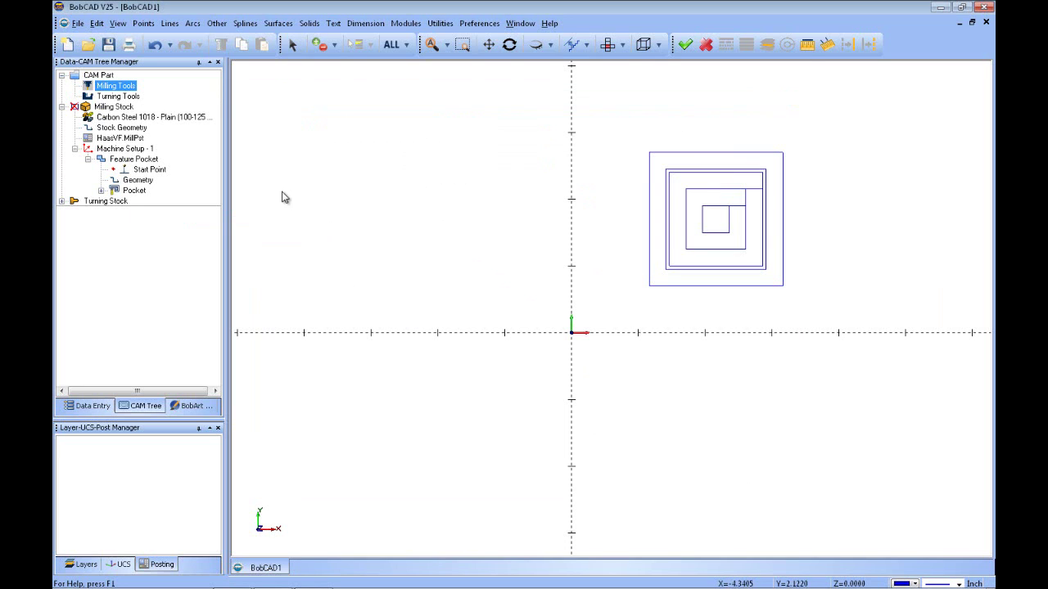
# Reopen the machine definition of GANTRY_ROUTER_NEW in the current default milling settings
pyautogui.rightClick(105, 87)
pyautogui.moveTo(229, 231)
pyautogui.click(266, 228)
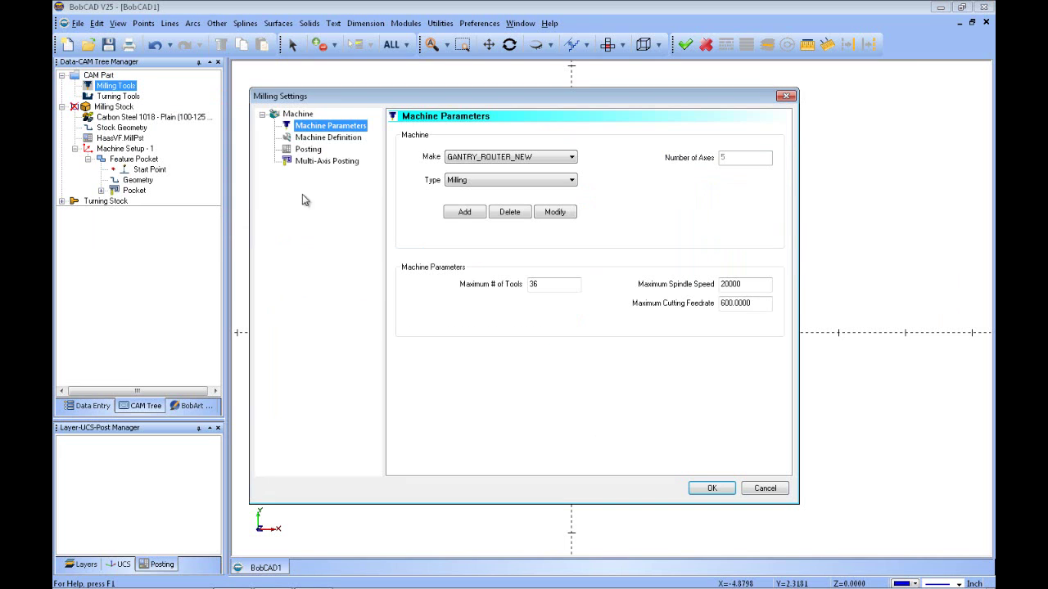
pyautogui.click(333, 137)
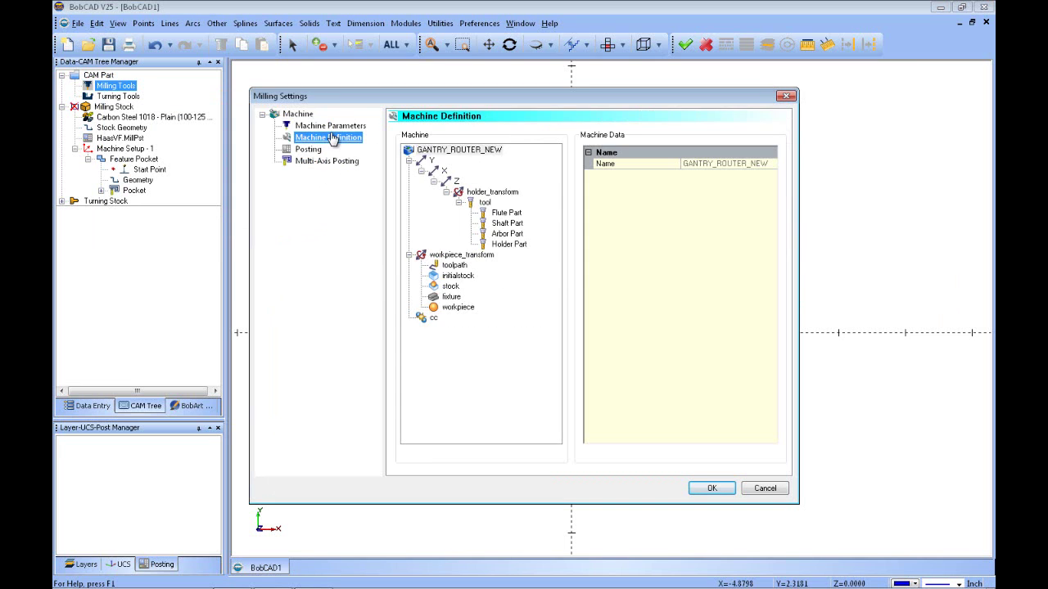
# Select Mach3-Mill-NoATC.MillPst as the post processor in the default posting settings
pyautogui.click(310, 149)
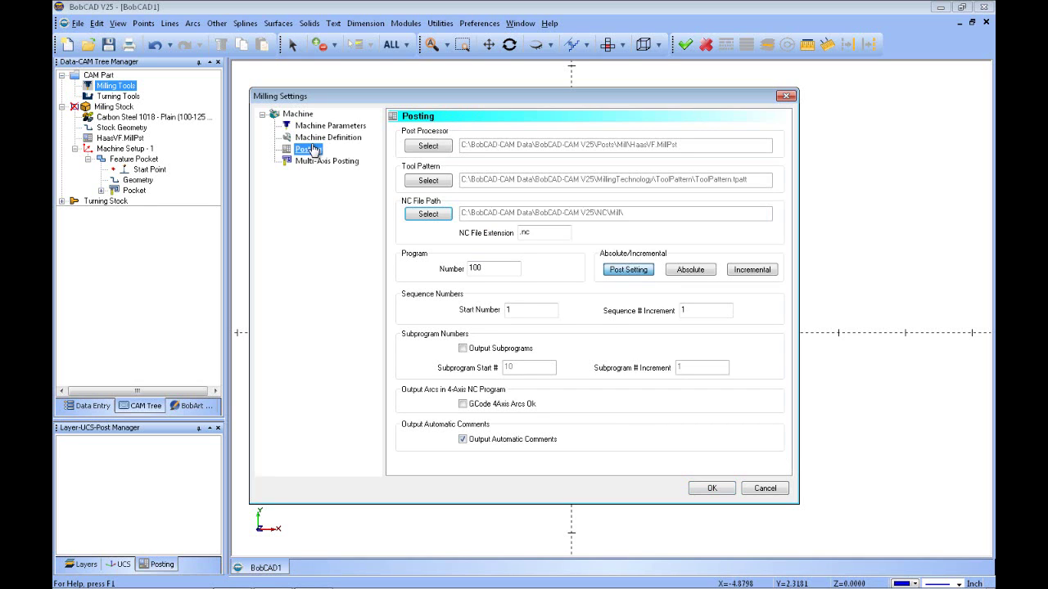
pyautogui.click(426, 146)
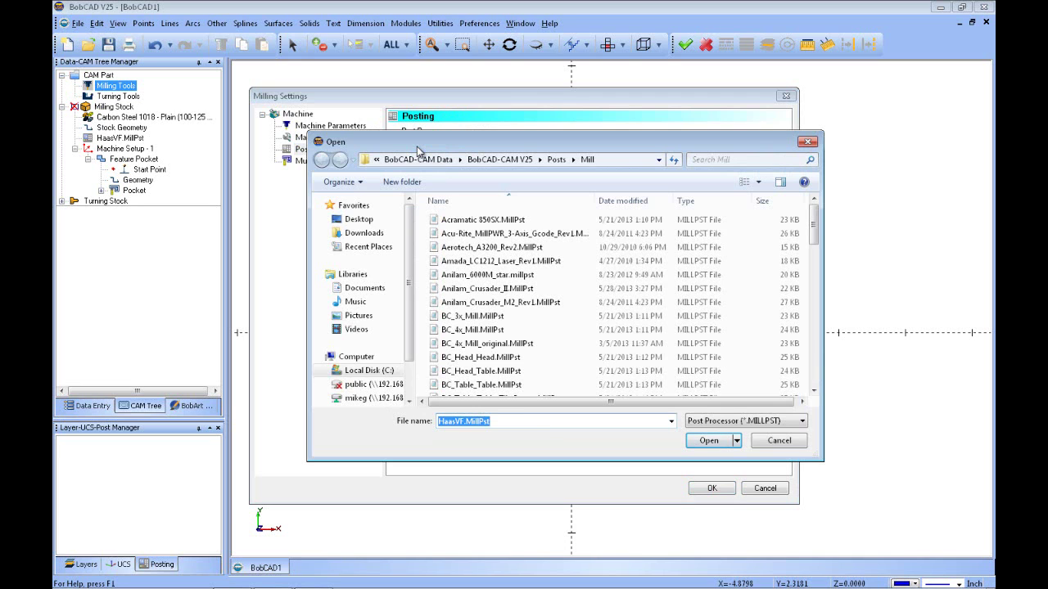
pyautogui.click(503, 357)
pyautogui.scroll(-5, 506, 360)
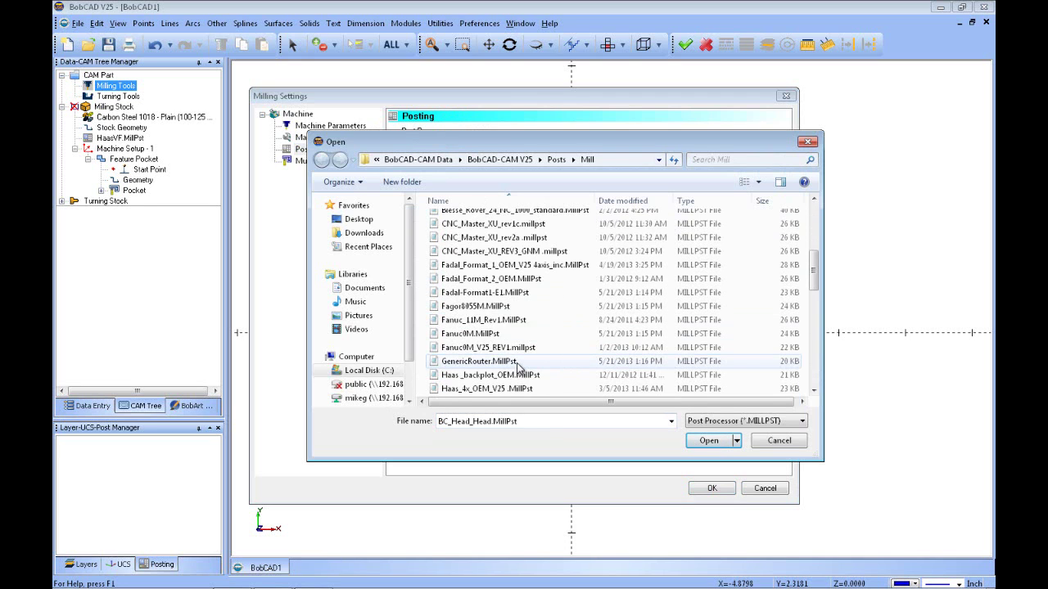
pyautogui.scroll(-8, 506, 361)
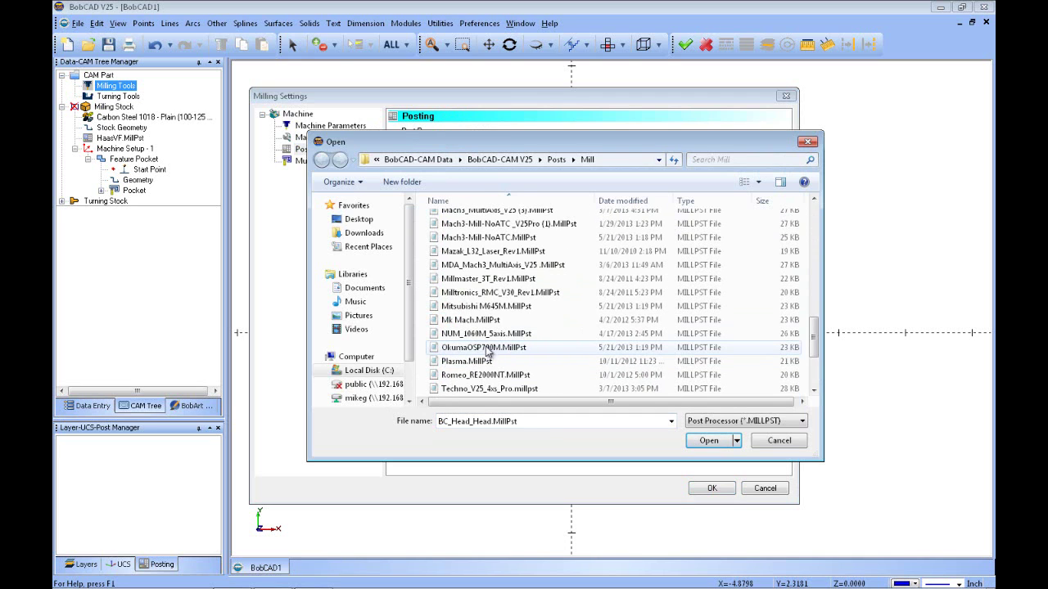
pyautogui.click(483, 239)
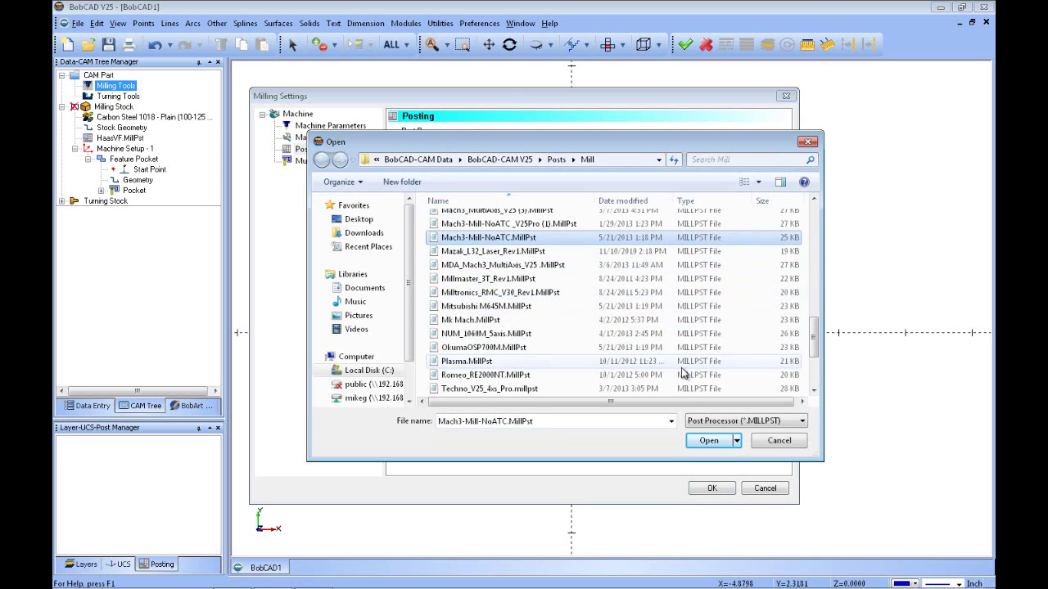
pyautogui.click(707, 441)
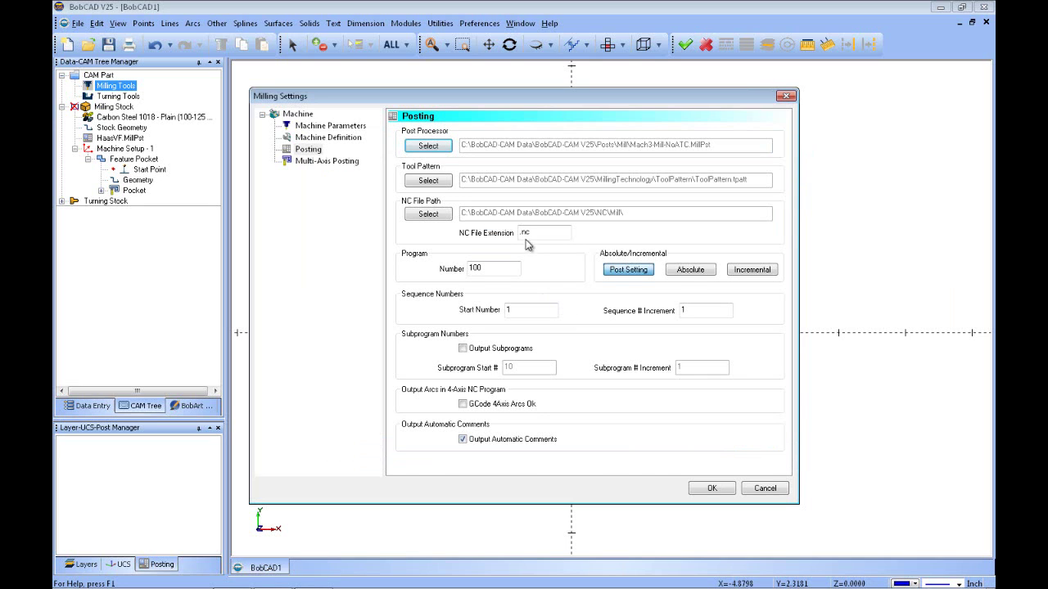
# Set the NC file extension to .TXT, review the multi-axis posting settings, and accept the default milling settings
pyautogui.moveTo(522, 233); pyautogui.dragTo(544, 235)
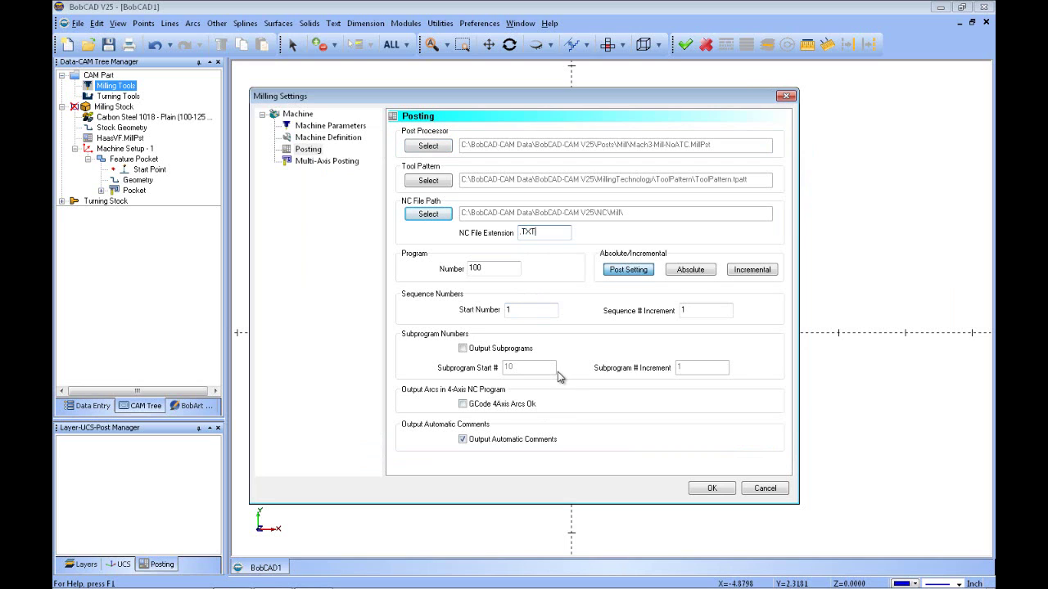
pyautogui.click(353, 162)
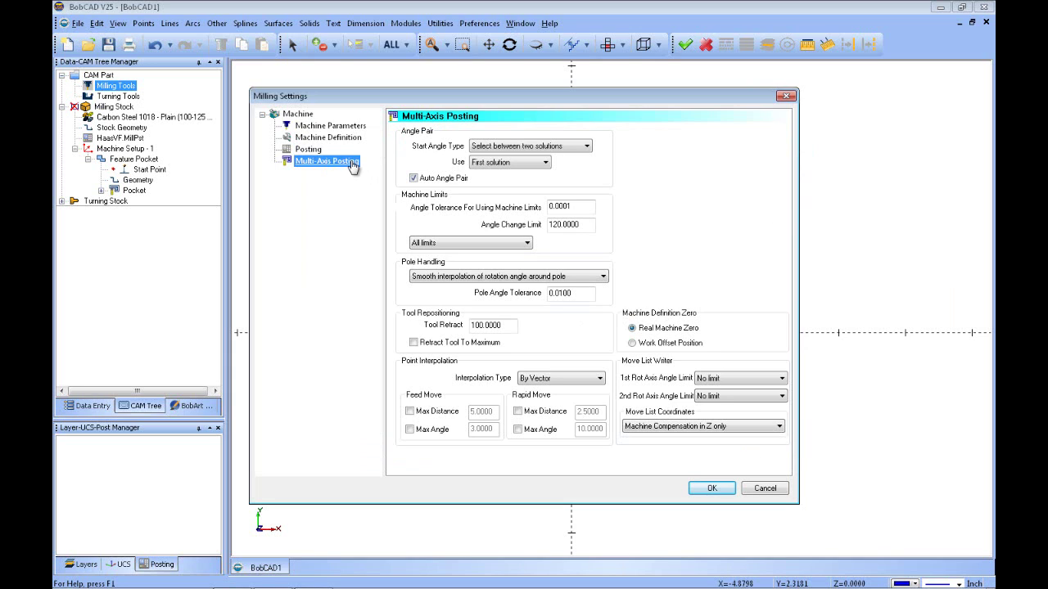
pyautogui.click(307, 149)
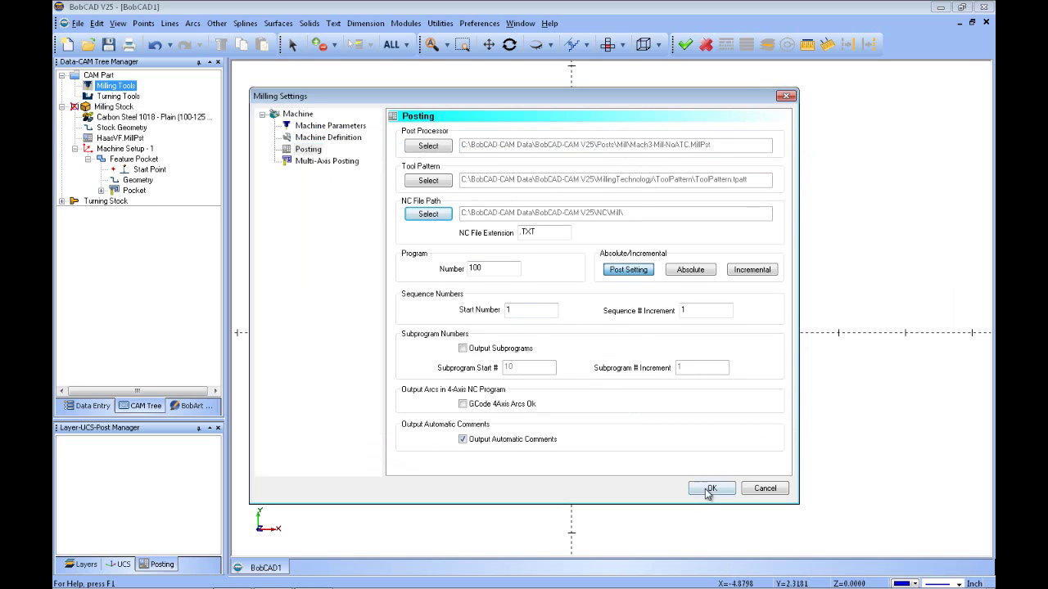
pyautogui.click(710, 488)
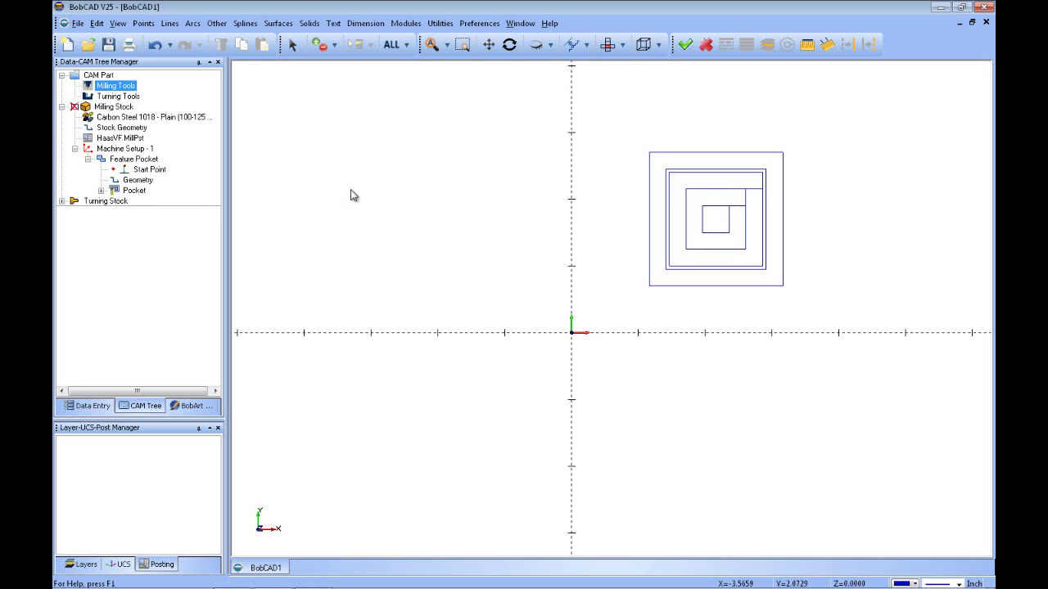
# Open the mill simulation to view the machine assigned to the current part, and close it
pyautogui.click(406, 23)
pyautogui.click(432, 85)
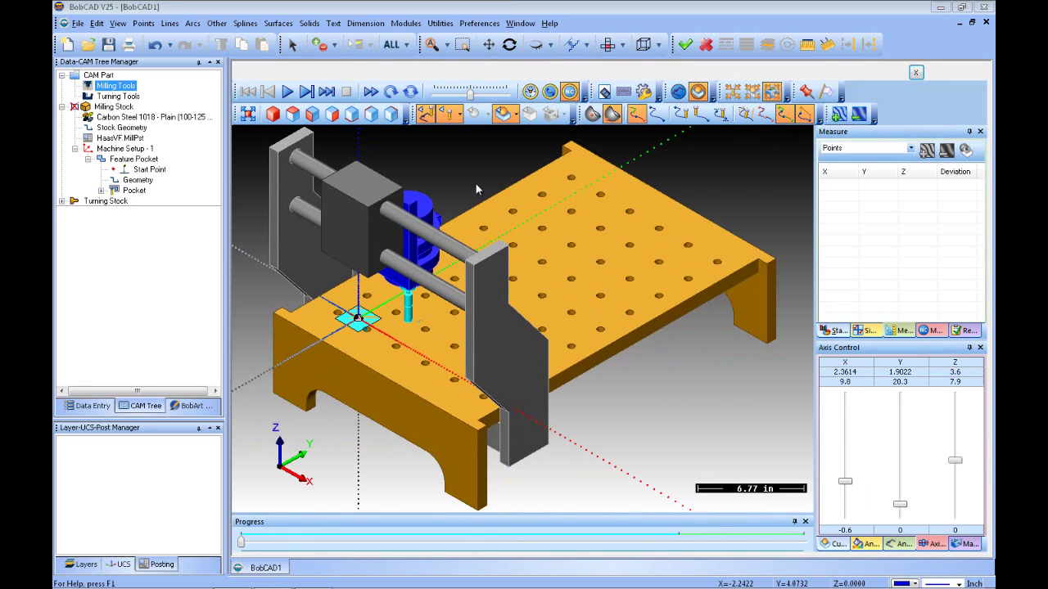
pyautogui.click(914, 75)
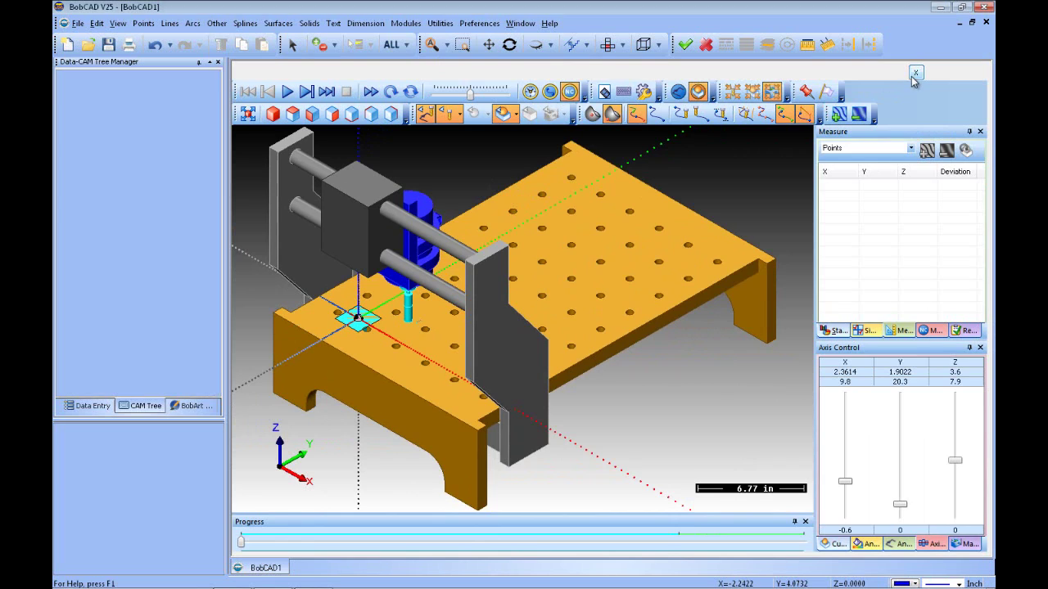
# Change the current part's machine make to GANTRY_ROUTER_NEW in the milling settings
pyautogui.rightClick(120, 88)
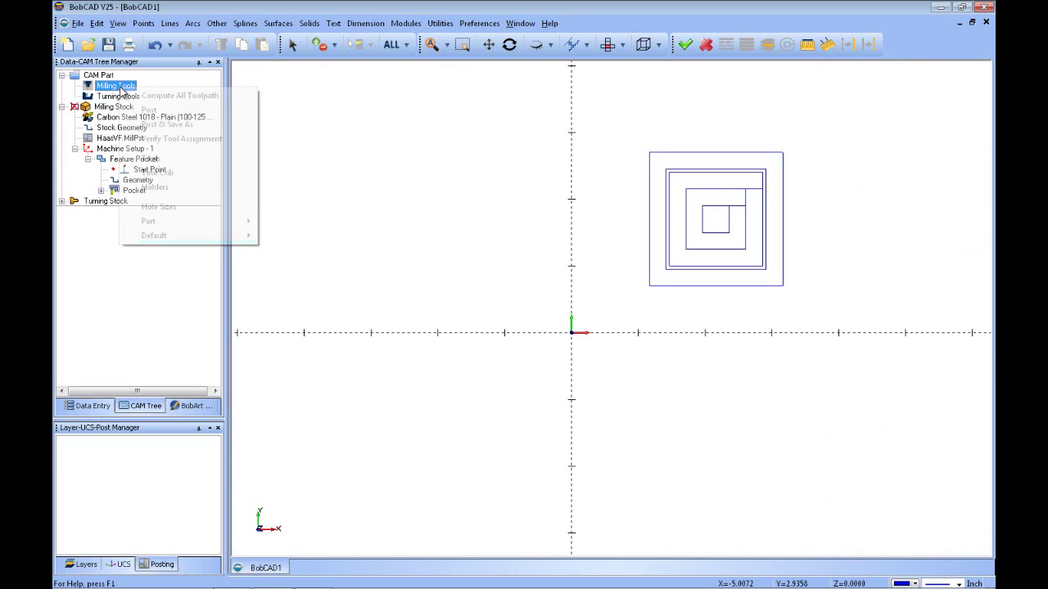
pyautogui.moveTo(206, 223)
pyautogui.click(279, 219)
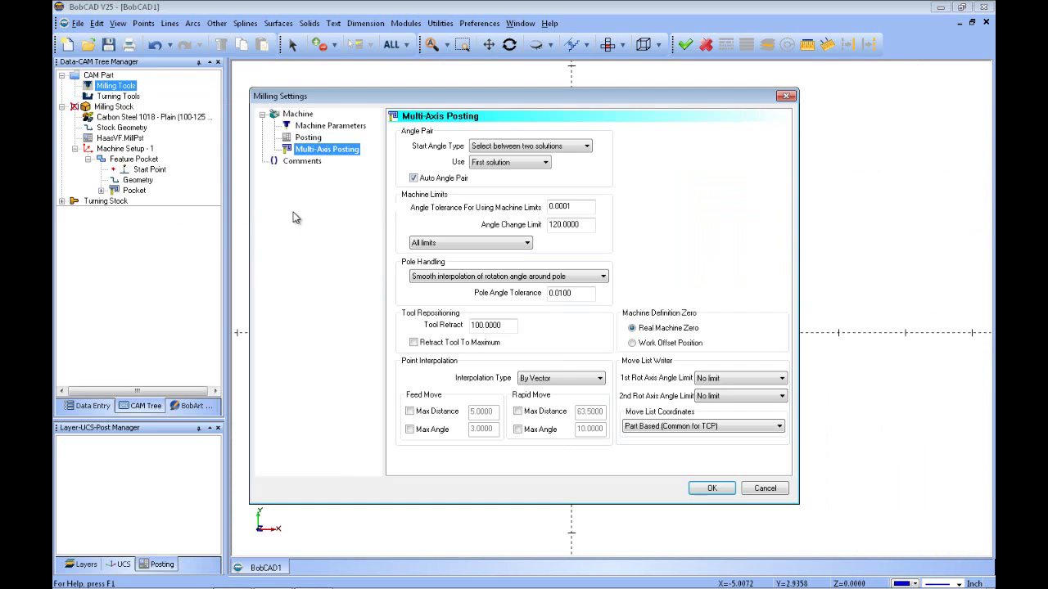
pyautogui.click(331, 124)
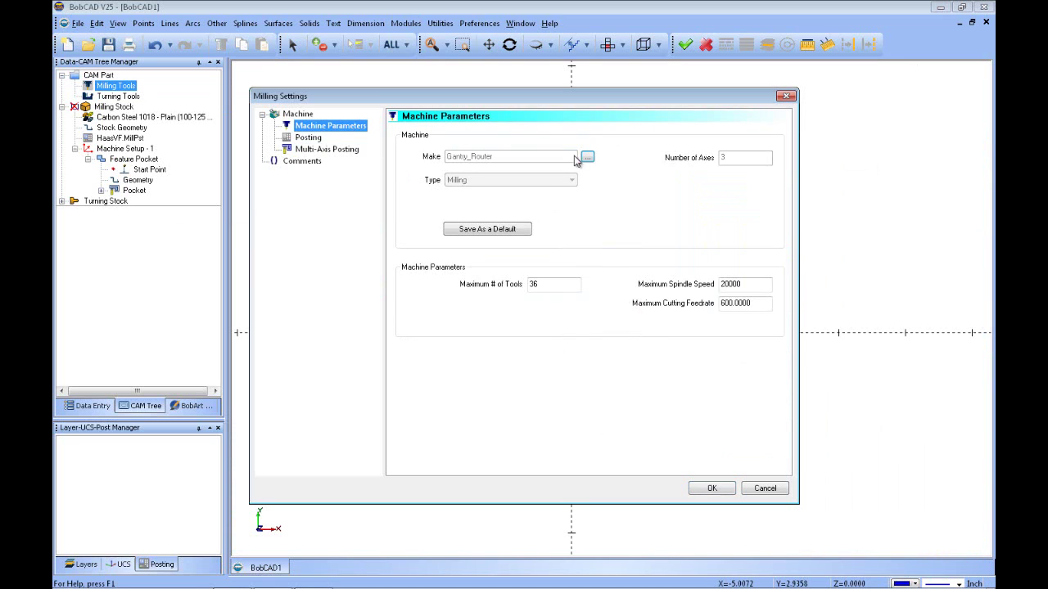
pyautogui.click(587, 158)
pyautogui.click(596, 282)
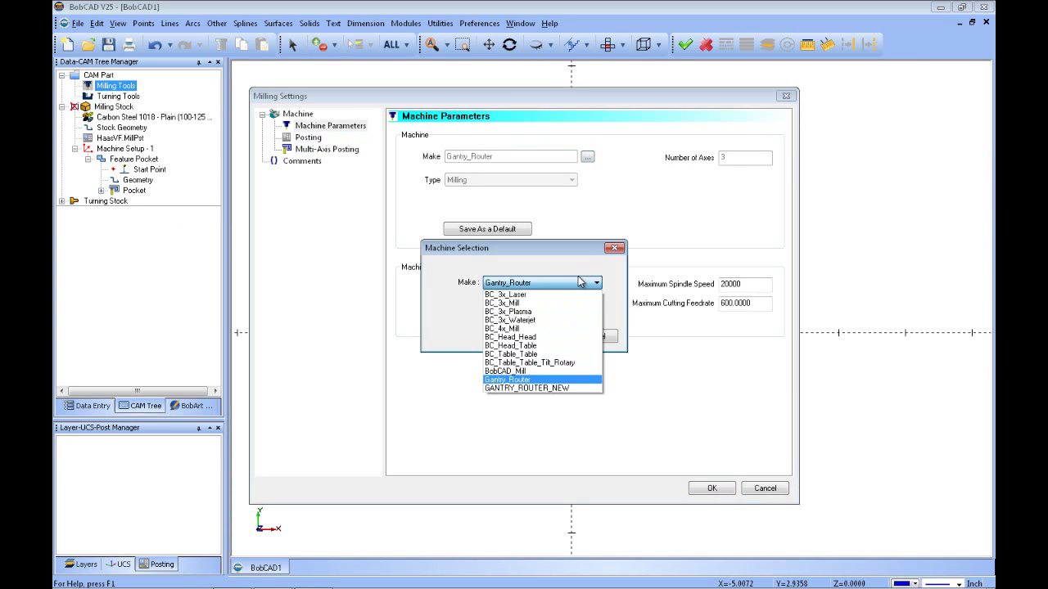
pyautogui.click(566, 388)
pyautogui.click(542, 336)
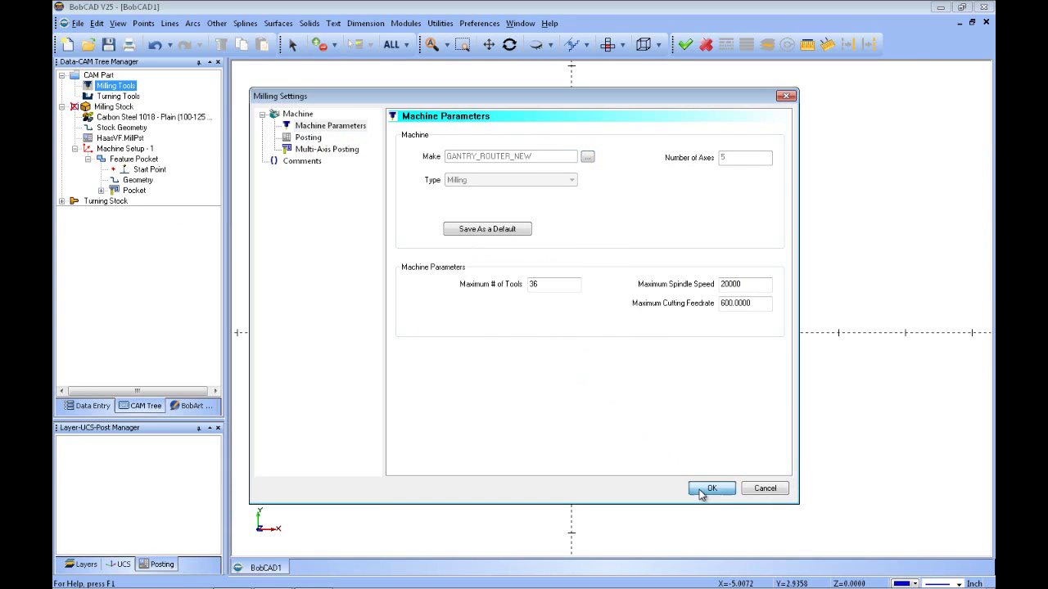
pyautogui.click(699, 489)
# Simulate the pocket toolpath on GANTRY_ROUTER_NEW, and close the simulation
pyautogui.click(406, 23)
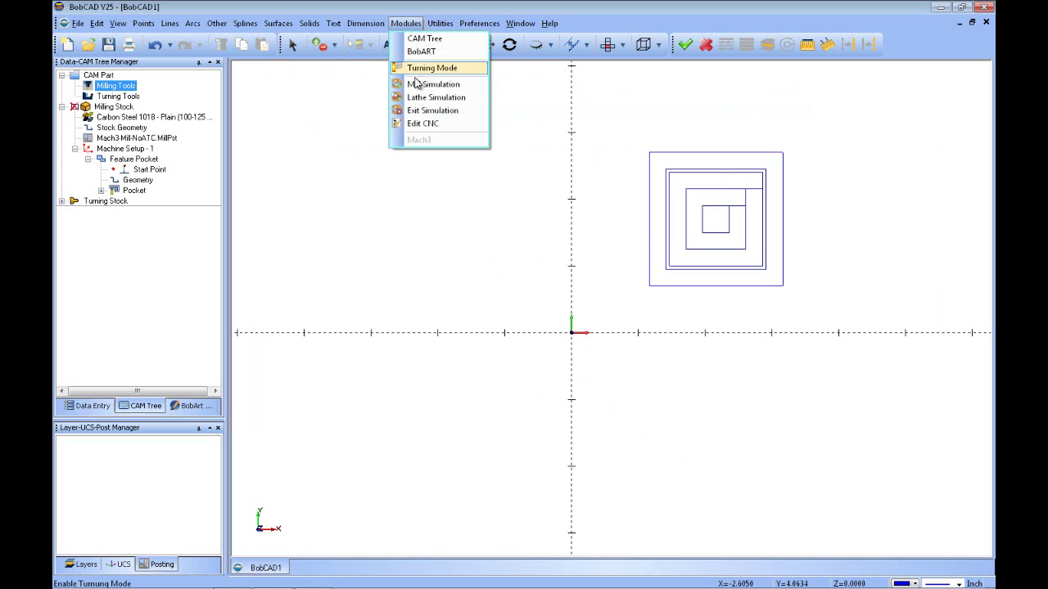
pyautogui.click(417, 84)
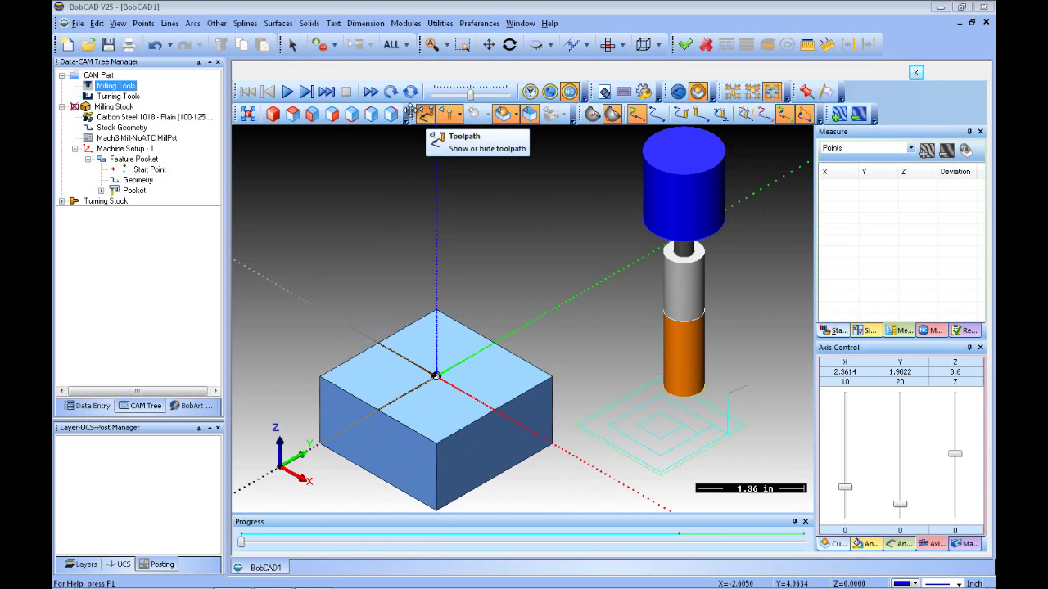
pyautogui.click(288, 94)
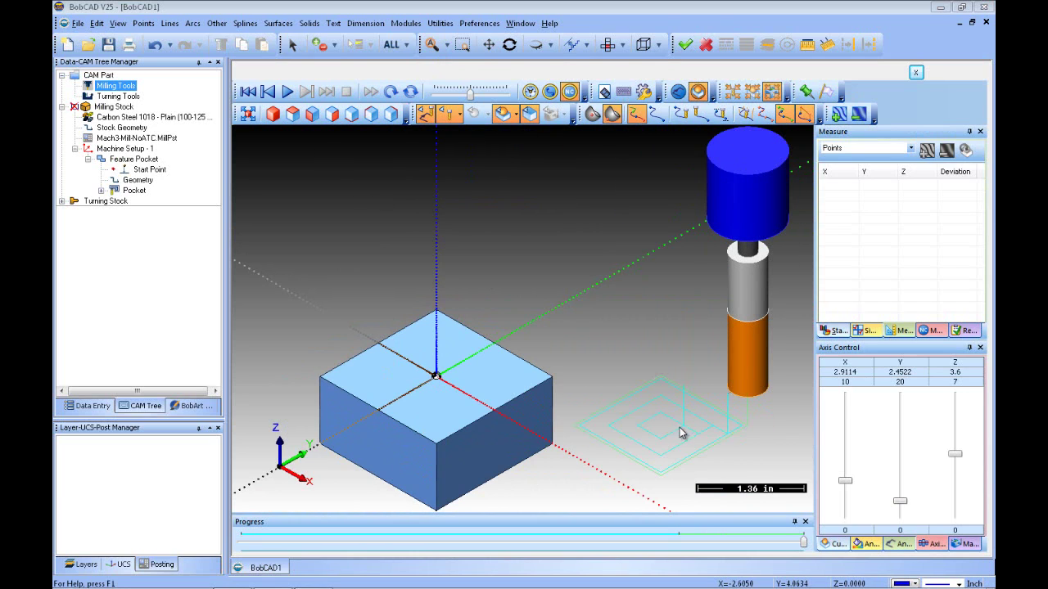
pyautogui.click(909, 78)
# Update the milling stock definition using the bounding box taken automatically from the workspace
pyautogui.rightClick(119, 106)
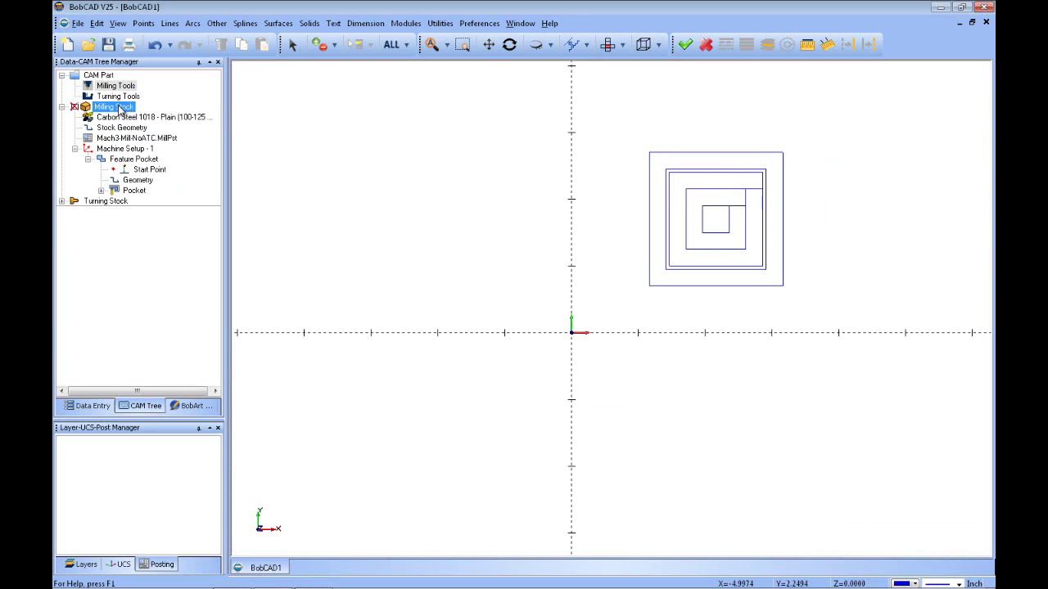
pyautogui.click(144, 113)
pyautogui.click(141, 250)
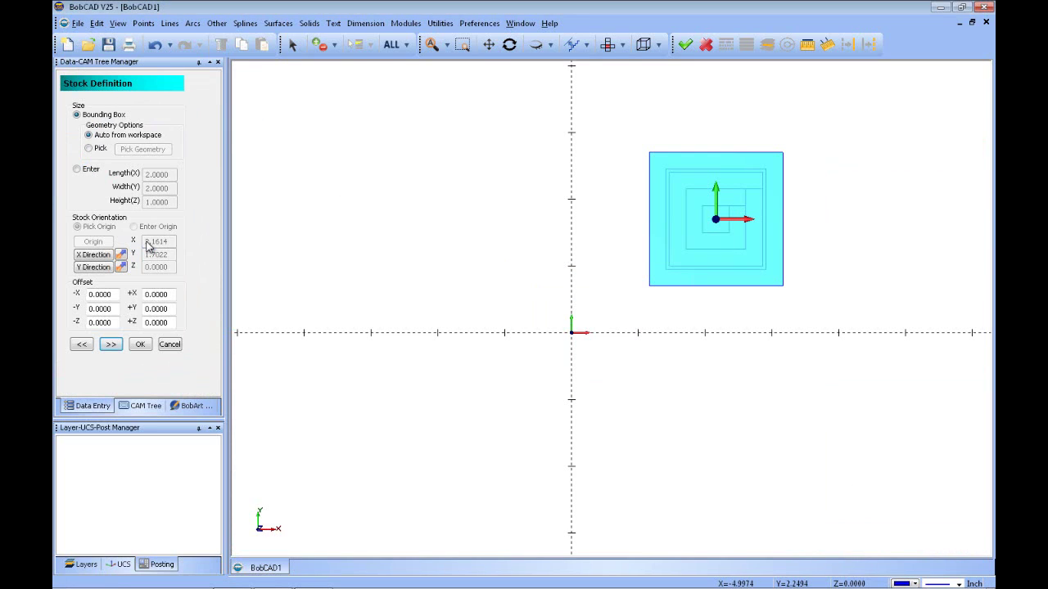
pyautogui.click(140, 344)
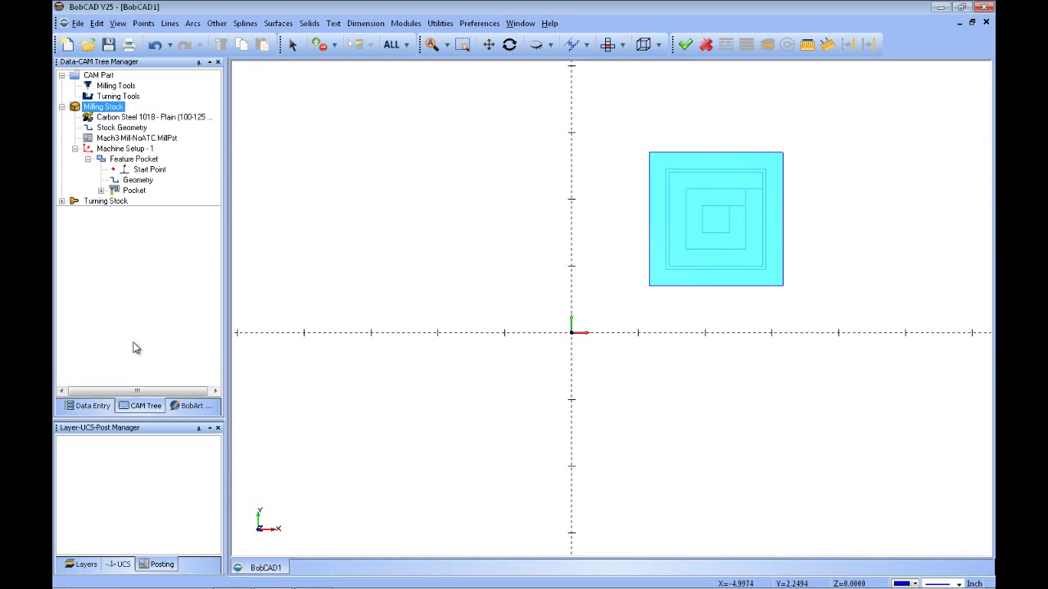
# Rerun the mill simulation to machine the pocket in the updated stock, and examine the result around the machine origin
pyautogui.click(144, 194)
pyautogui.rightClick(145, 194)
pyautogui.click(410, 110)
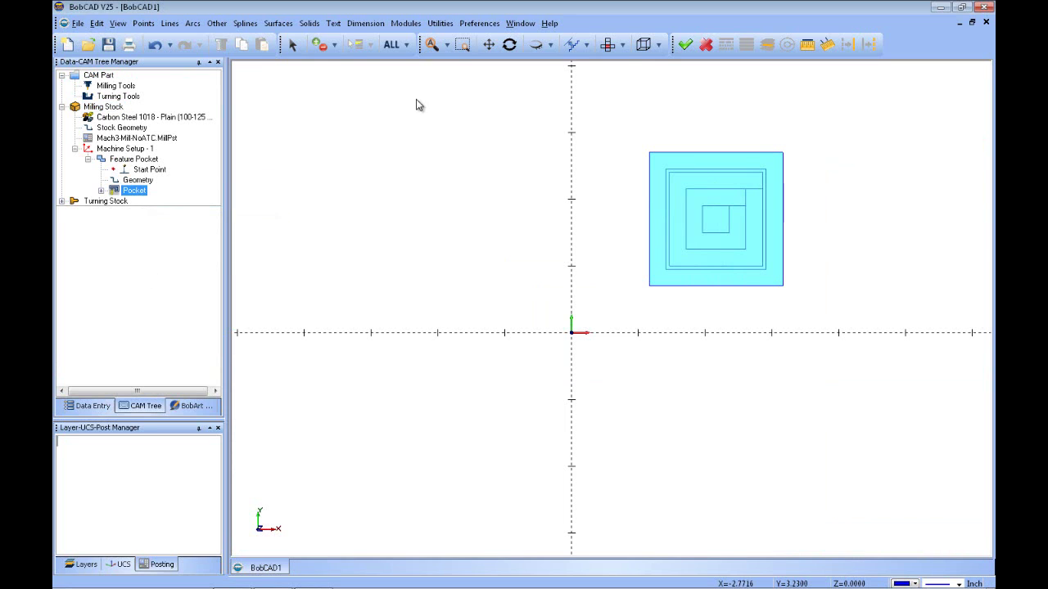
pyautogui.click(406, 23)
pyautogui.click(418, 84)
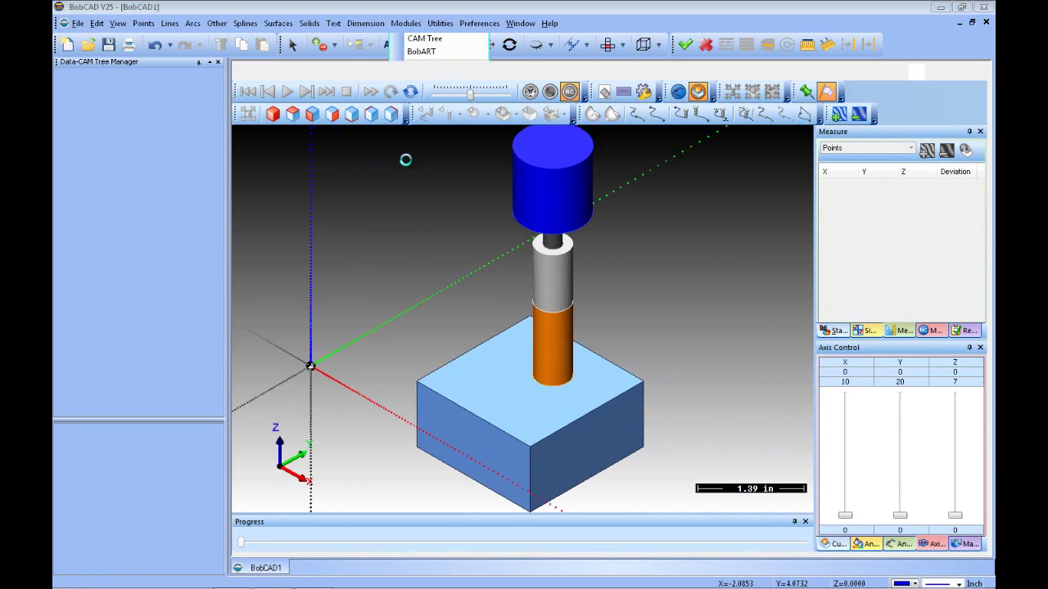
pyautogui.click(287, 92)
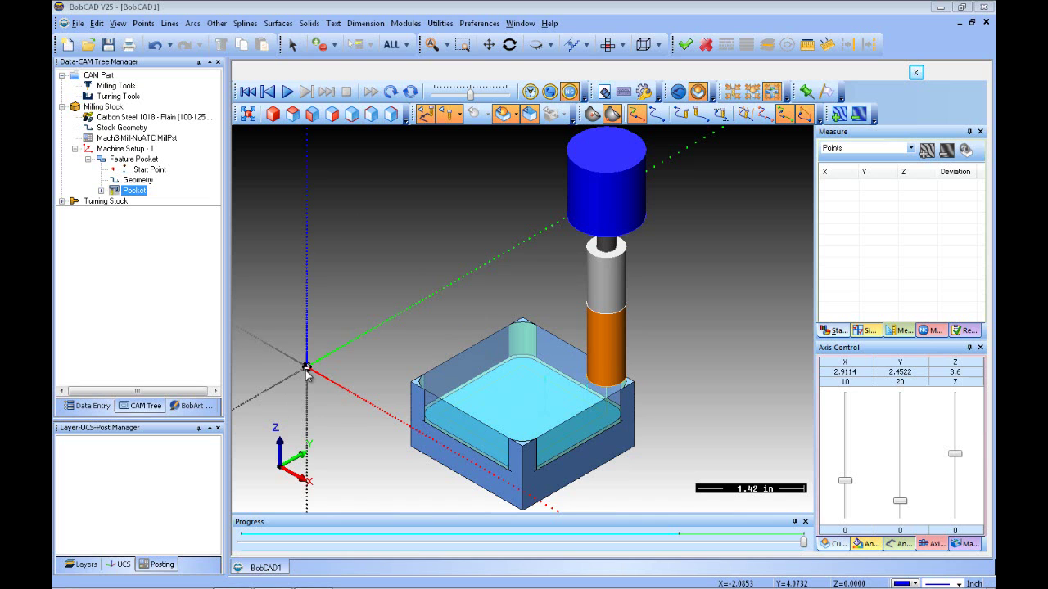
pyautogui.scroll(2, 370, 362)
pyautogui.scroll(-5, 344, 363)
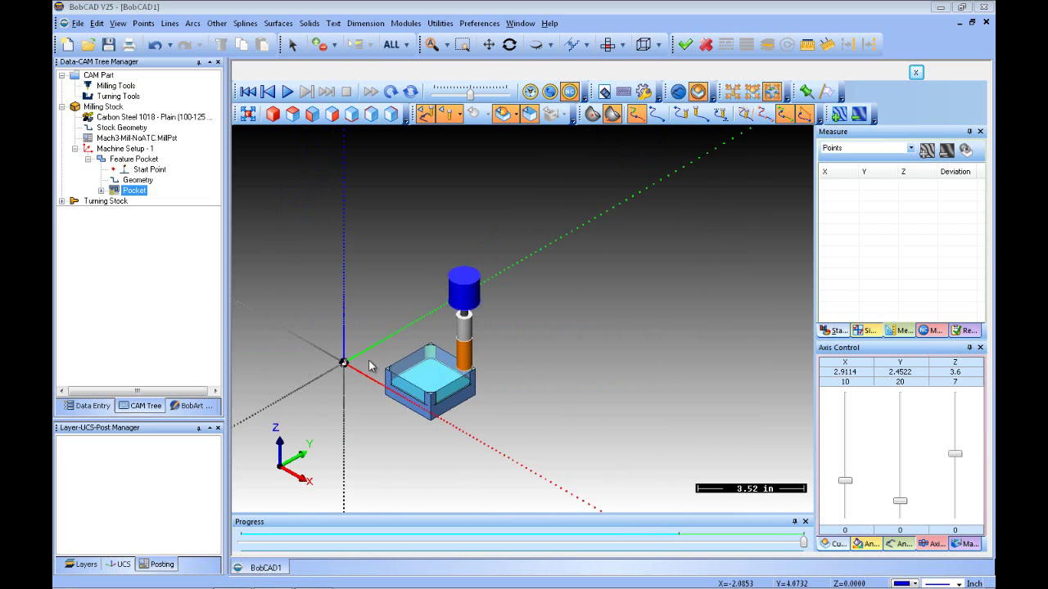
pyautogui.moveTo(517, 412); pyautogui.dragTo(574, 422, button='middle')
# Set all machine axis values in the simulation to 0
pyautogui.click(900, 501)
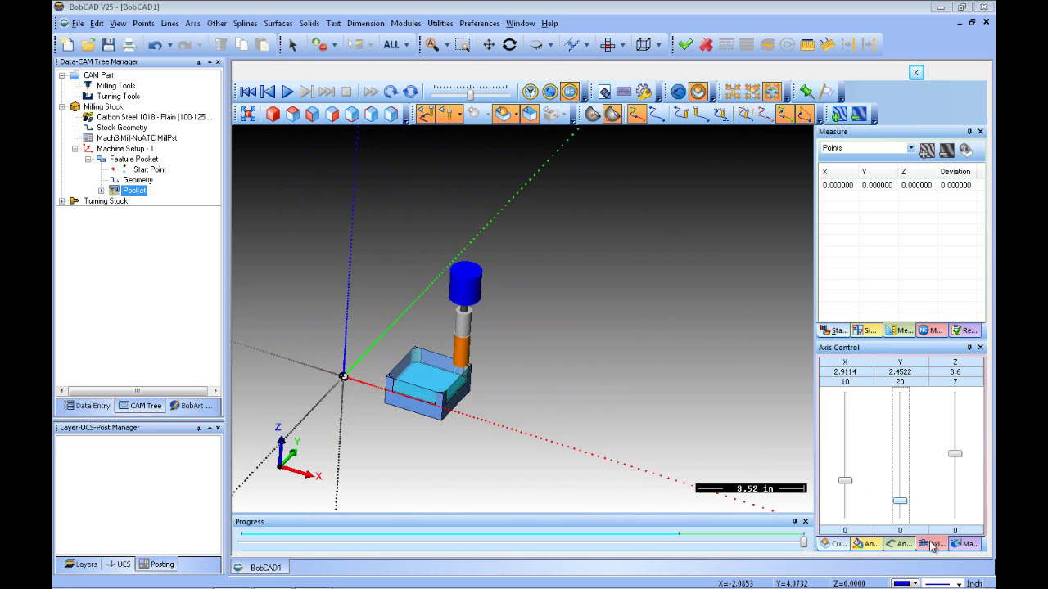
pyautogui.click(845, 483)
pyautogui.doubleClick(846, 485)
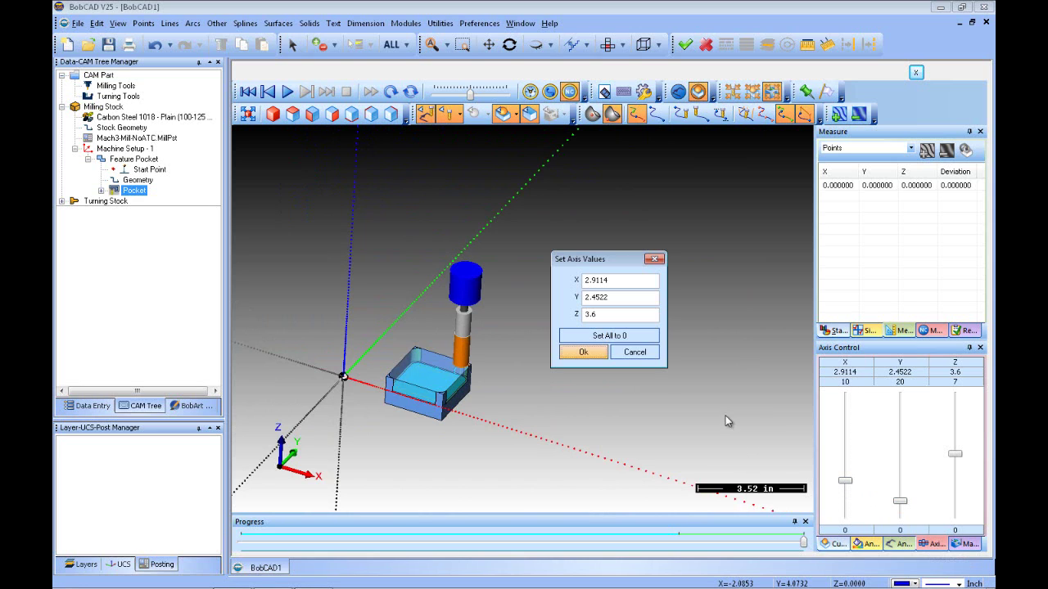
pyautogui.click(621, 342)
pyautogui.click(583, 352)
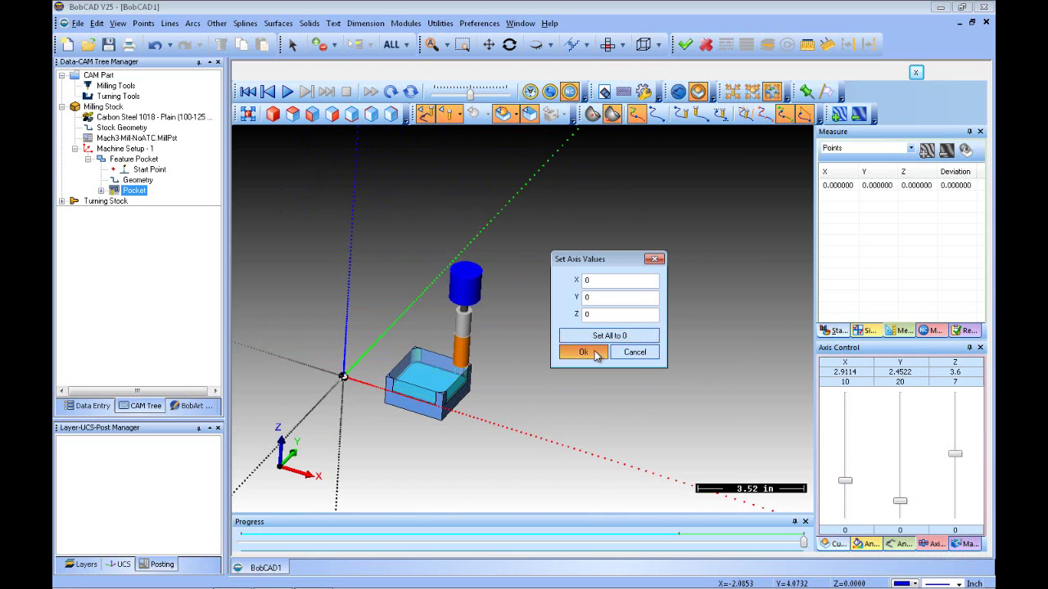
# Test the X axis travel by moving it to 10 and back to 0, and close the simulation
pyautogui.moveTo(333, 403); pyautogui.dragTo(323, 375, button='middle')
pyautogui.click(845, 516)
pyautogui.moveTo(850, 521); pyautogui.dragTo(845, 397)
pyautogui.scroll(2, 697, 415)
pyautogui.scroll(-5, 720, 449)
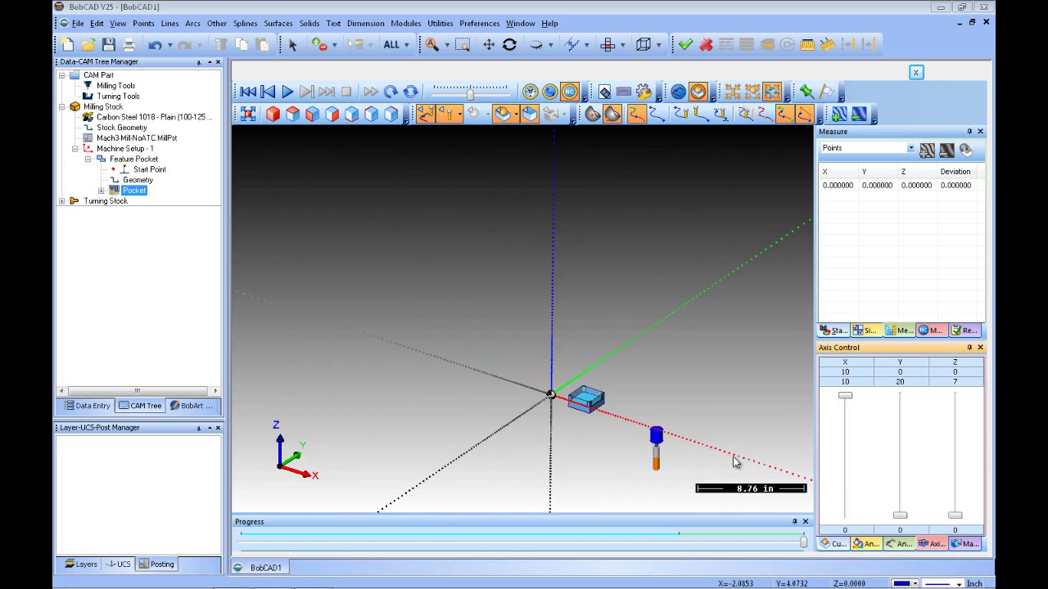
pyautogui.scroll(3, 757, 478)
pyautogui.moveTo(846, 398); pyautogui.dragTo(956, 532)
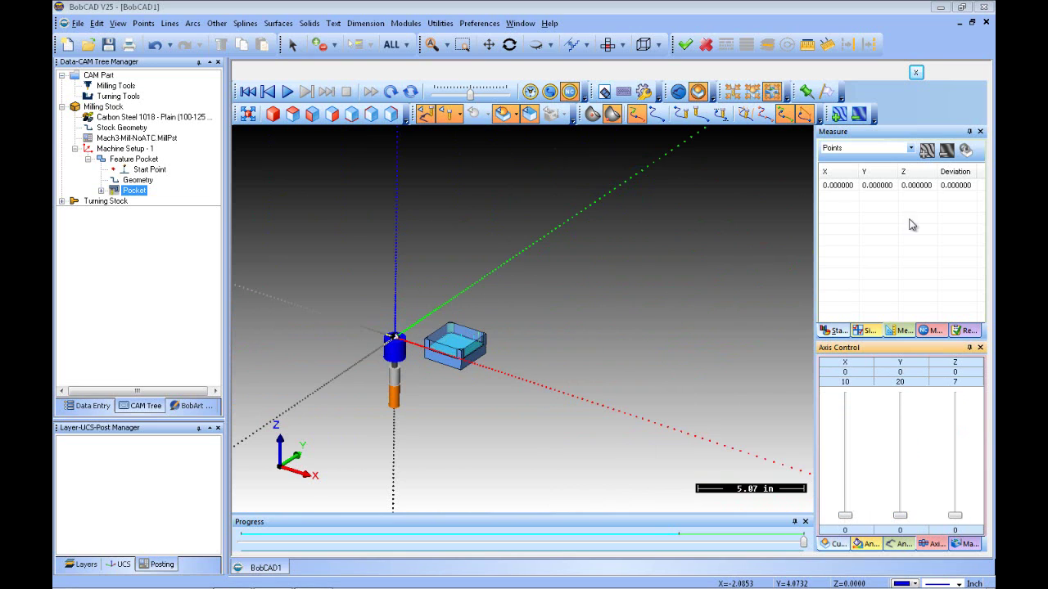
pyautogui.click(916, 72)
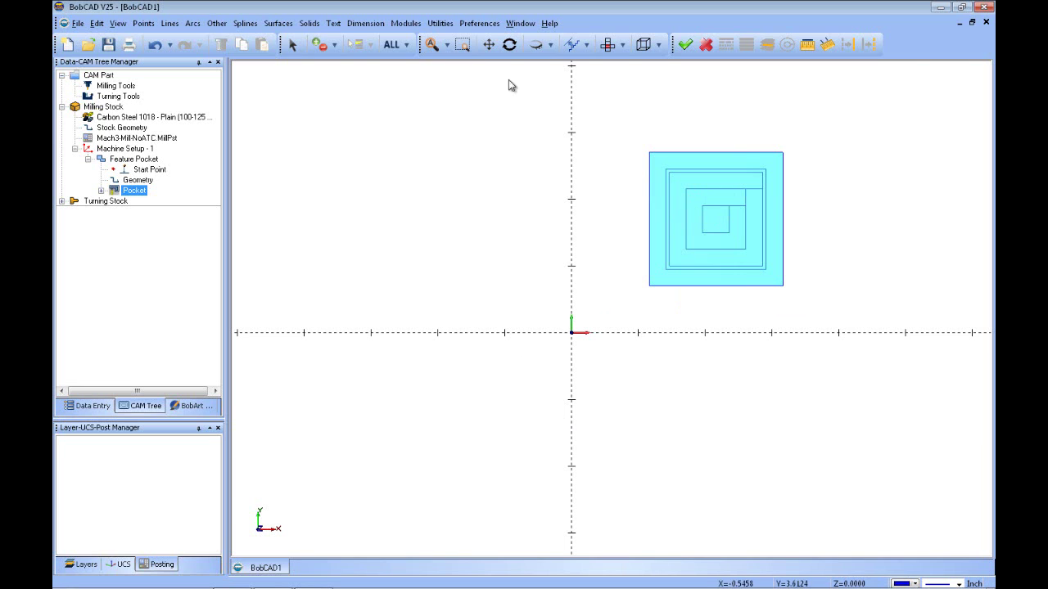
# Translate the square outline with the Drag option so its centre sits on the workspace origin, and return to the CAM Tree
pyautogui.click(440, 23)
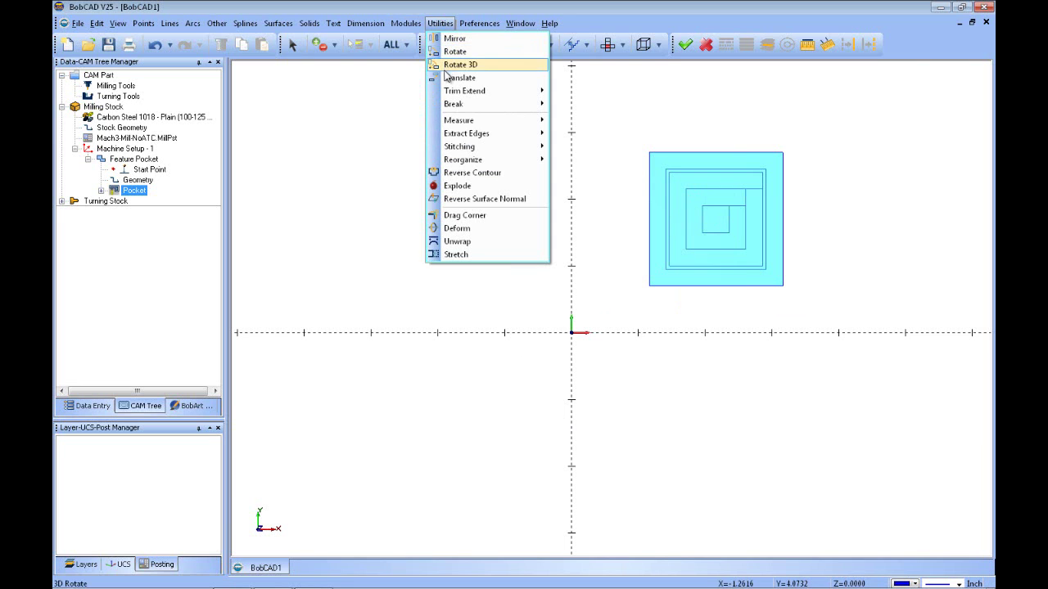
pyautogui.click(456, 78)
pyautogui.moveTo(616, 141); pyautogui.dragTo(798, 299)
pyautogui.rightClick(515, 169)
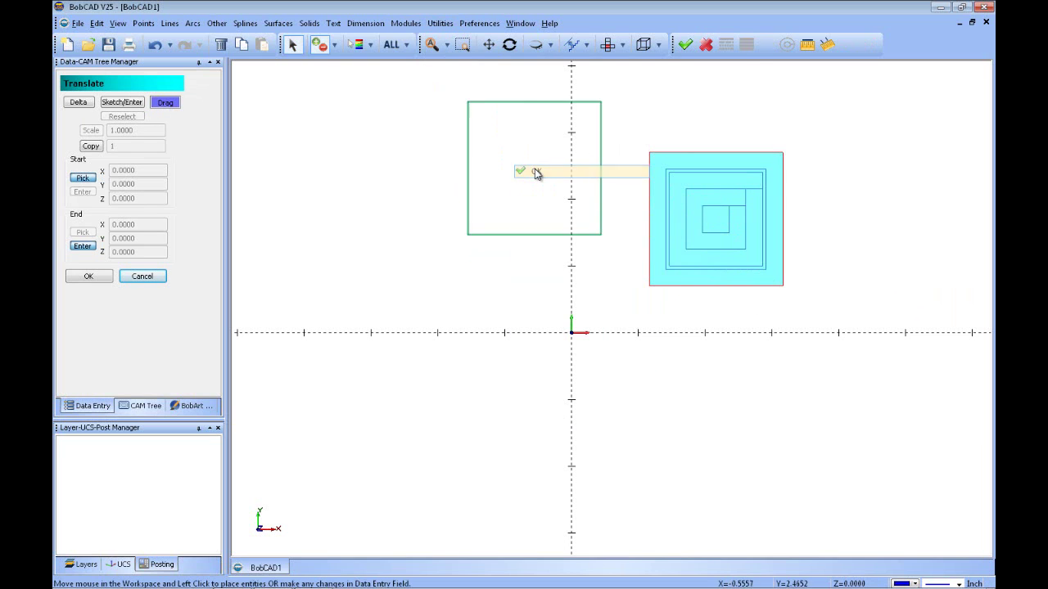
pyautogui.click(573, 336)
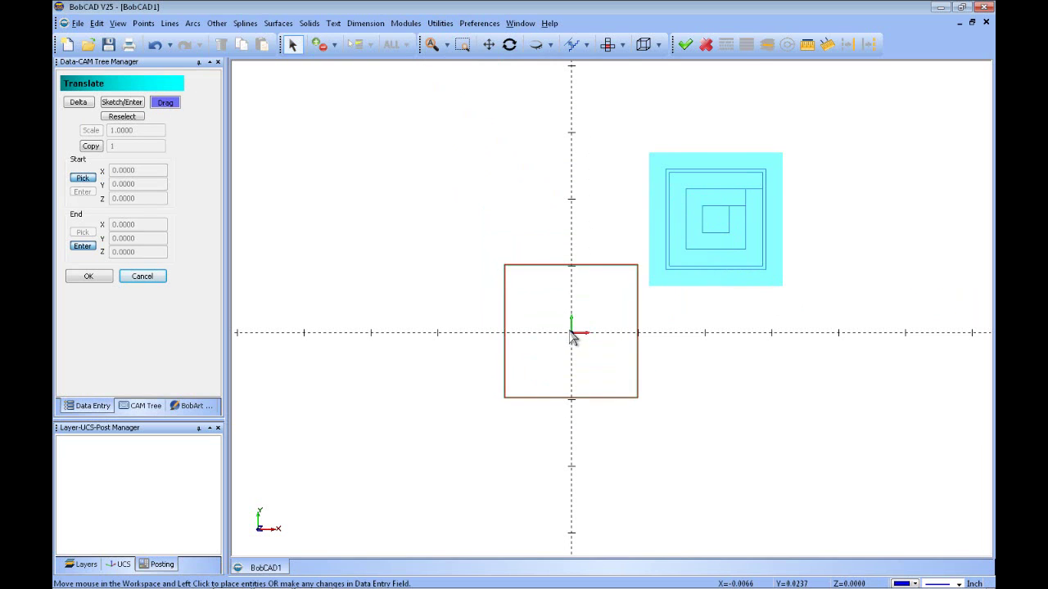
pyautogui.click(156, 278)
pyautogui.click(155, 406)
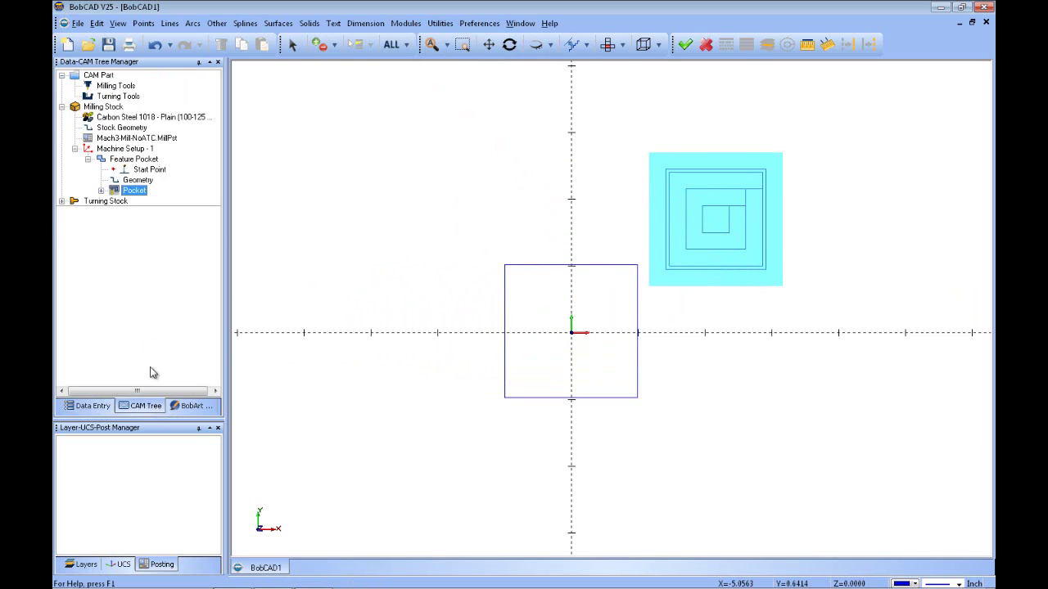
# Reselect the moved square as the pocket feature's geometry and recompute the pocket toolpath
pyautogui.rightClick(144, 179)
pyautogui.click(172, 184)
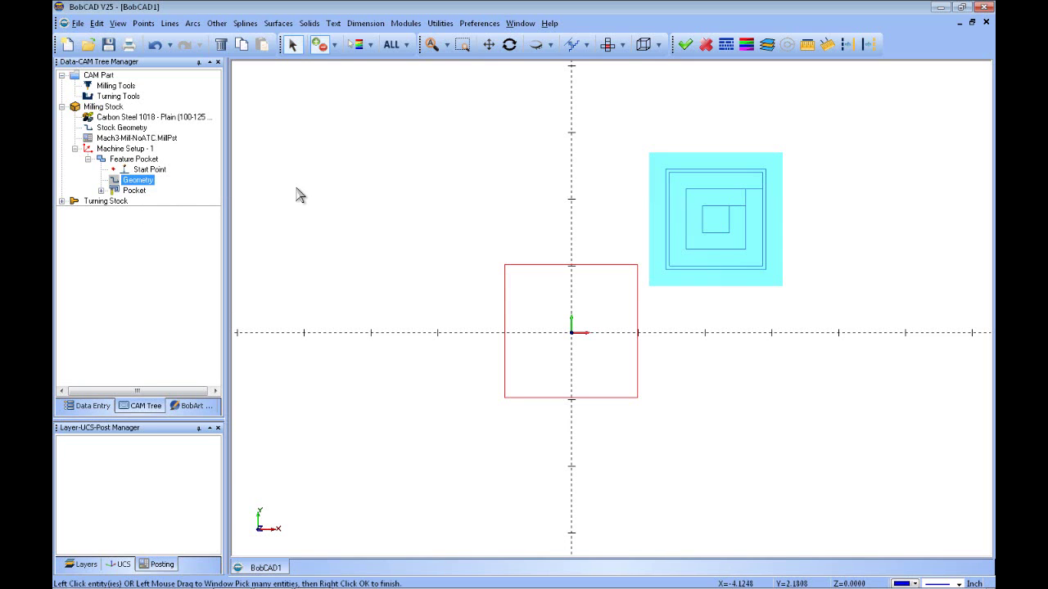
pyautogui.rightClick(299, 195)
pyautogui.click(316, 197)
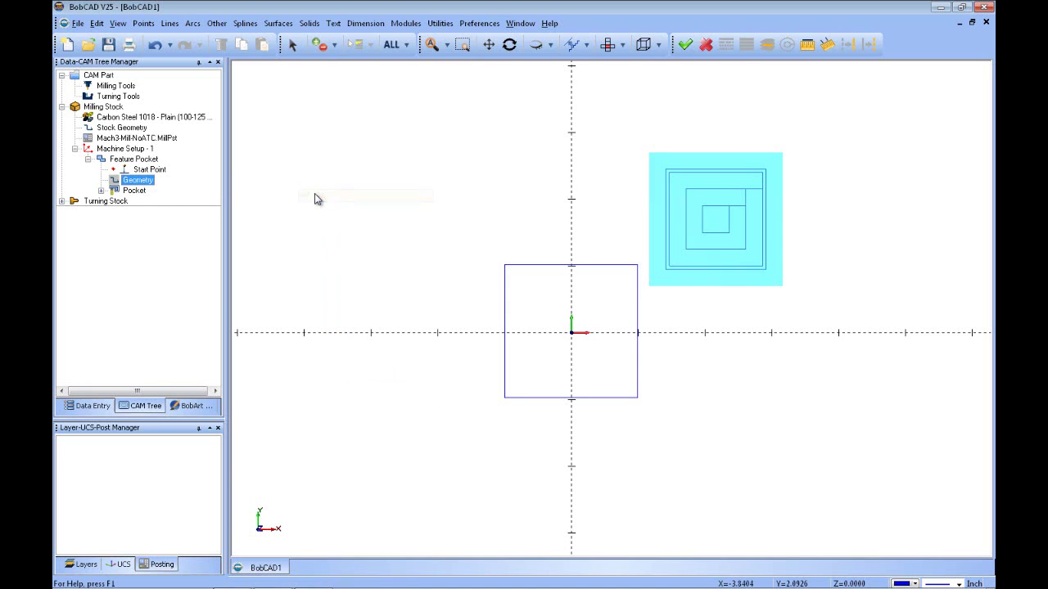
pyautogui.rightClick(143, 193)
pyautogui.click(197, 216)
# Redefine the rectangular milling stock using the bounding box taken automatically from the workspace
pyautogui.click(120, 112)
pyautogui.rightClick(120, 113)
pyautogui.click(140, 117)
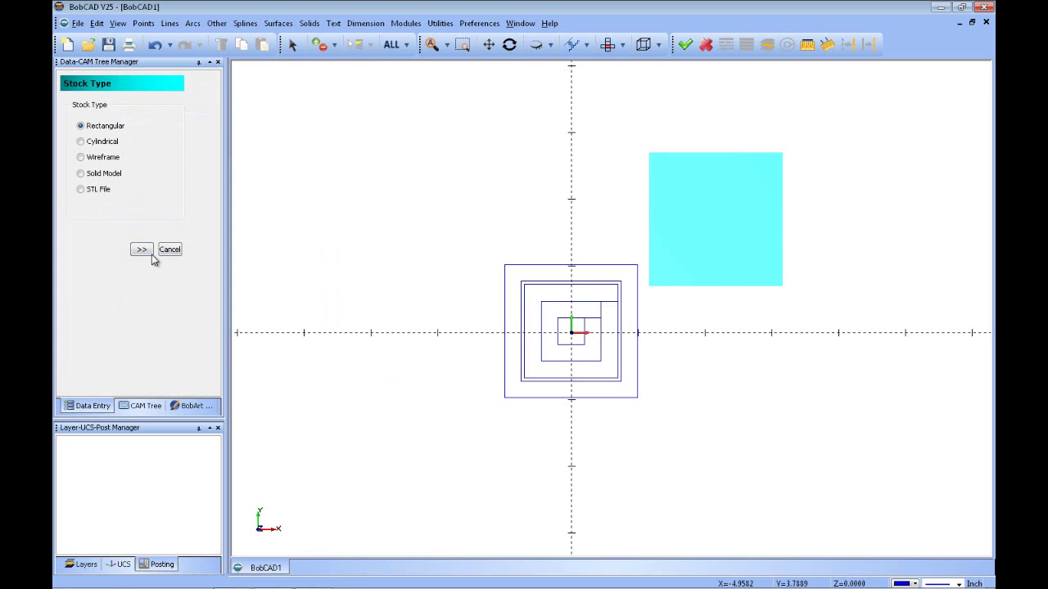
pyautogui.click(154, 255)
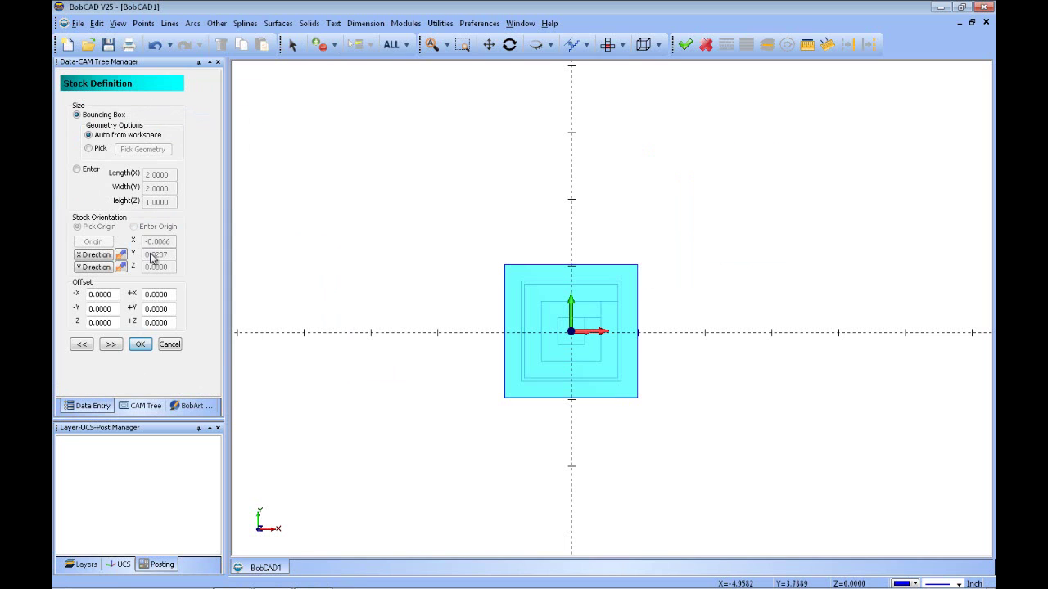
pyautogui.click(141, 344)
# Start the mill simulation with the part centred on the origin to check the machine travel limits
pyautogui.click(406, 23)
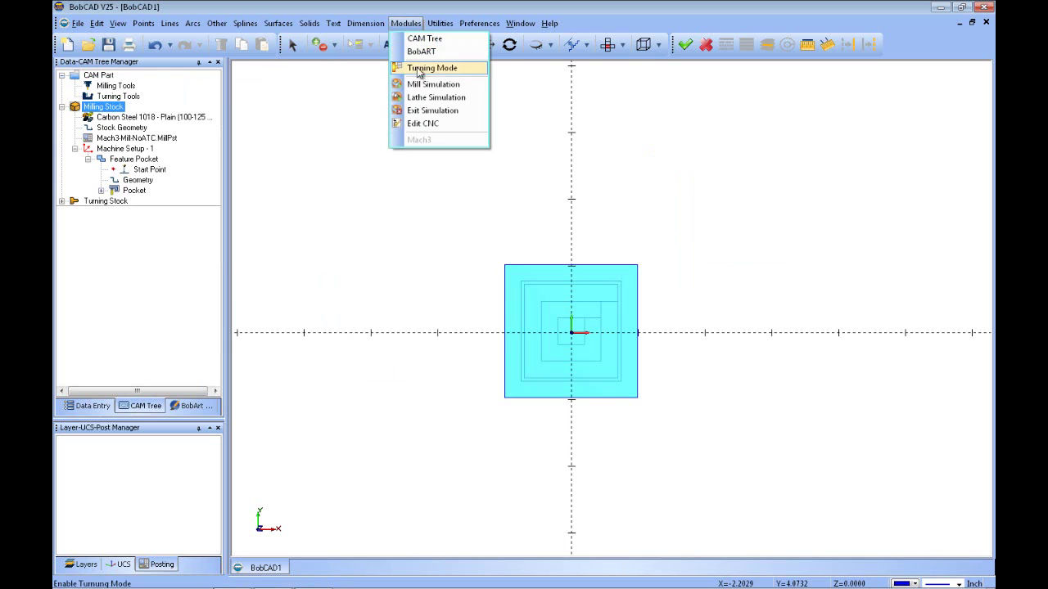
pyautogui.click(419, 84)
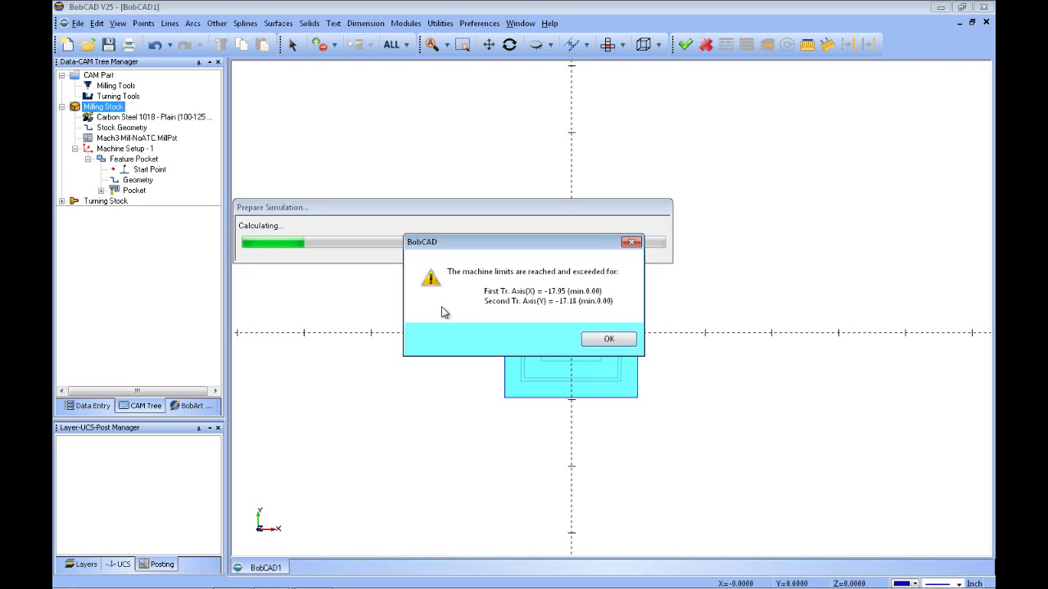
pyautogui.click(608, 338)
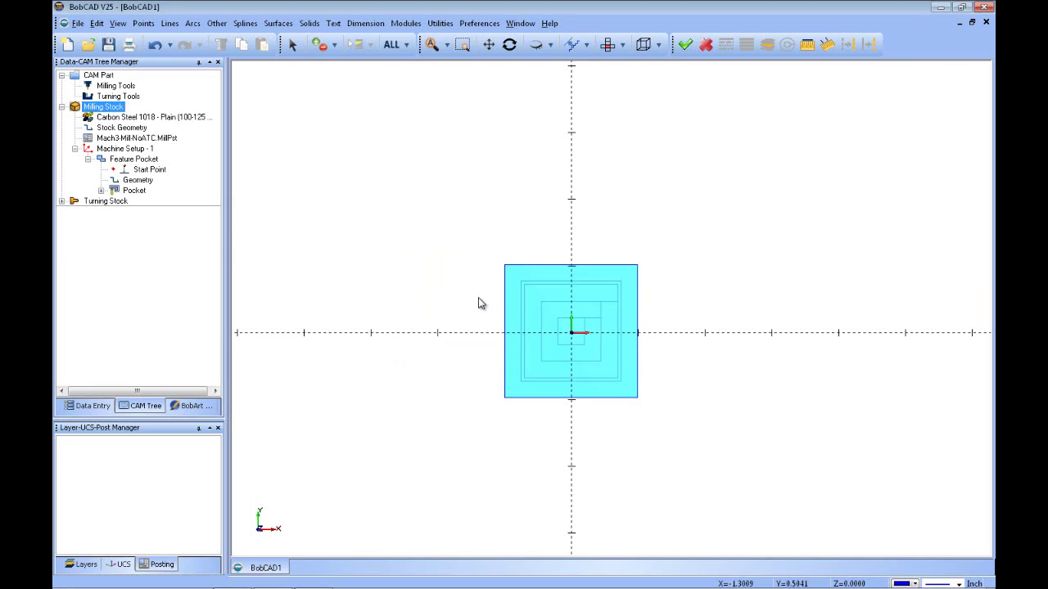
pyautogui.rightClick(115, 87)
pyautogui.rightClick(120, 97)
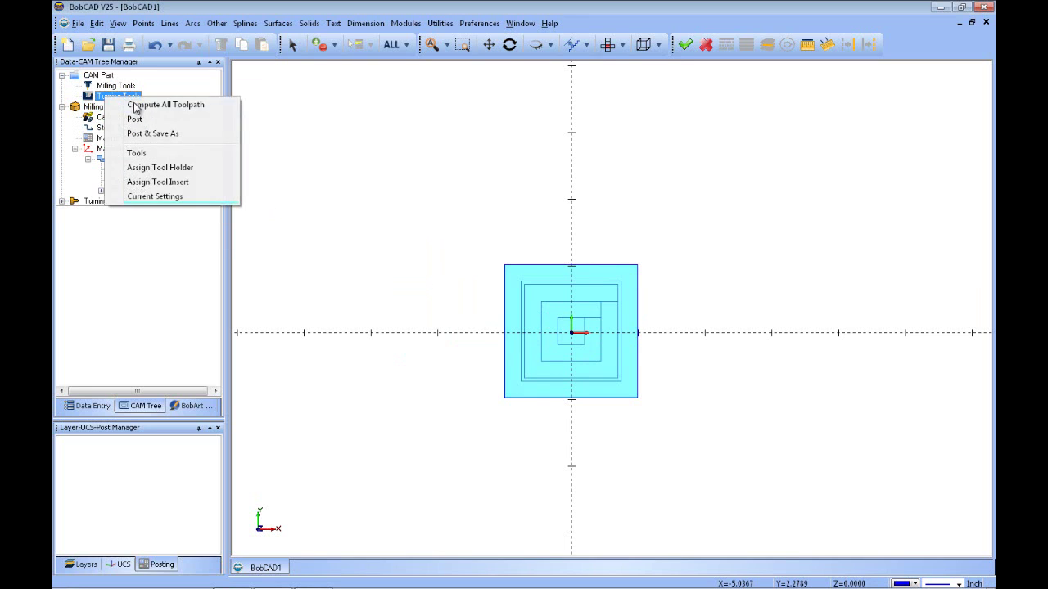
pyautogui.click(197, 202)
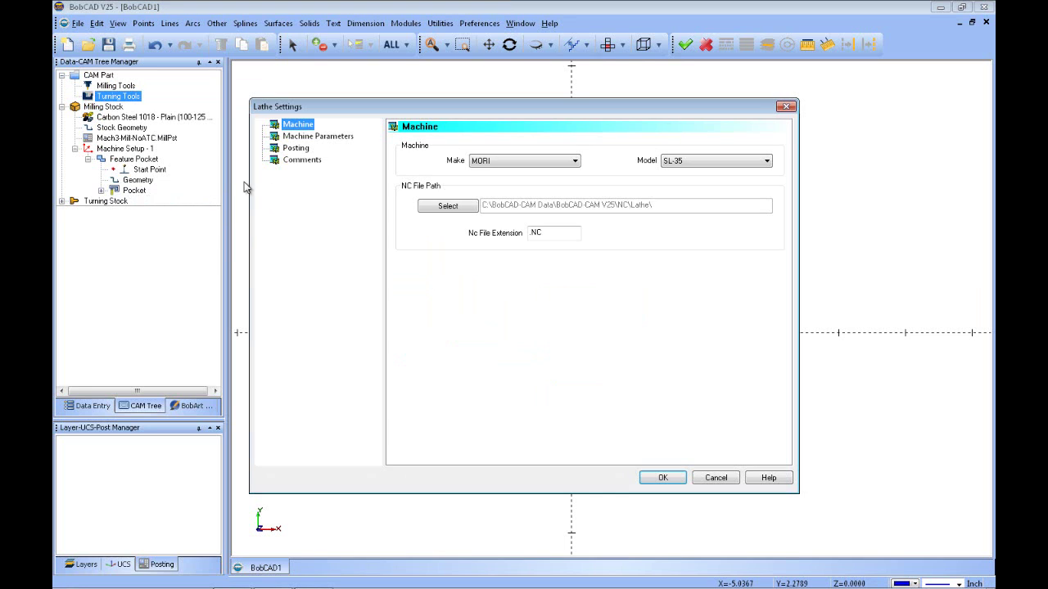
pyautogui.click(791, 104)
# In the default milling settings' machine definition for GANTRY_ROUTER_NEW, set the Y axis limits to -10 minimum and 10 maximum
pyautogui.rightClick(105, 87)
pyautogui.moveTo(206, 238)
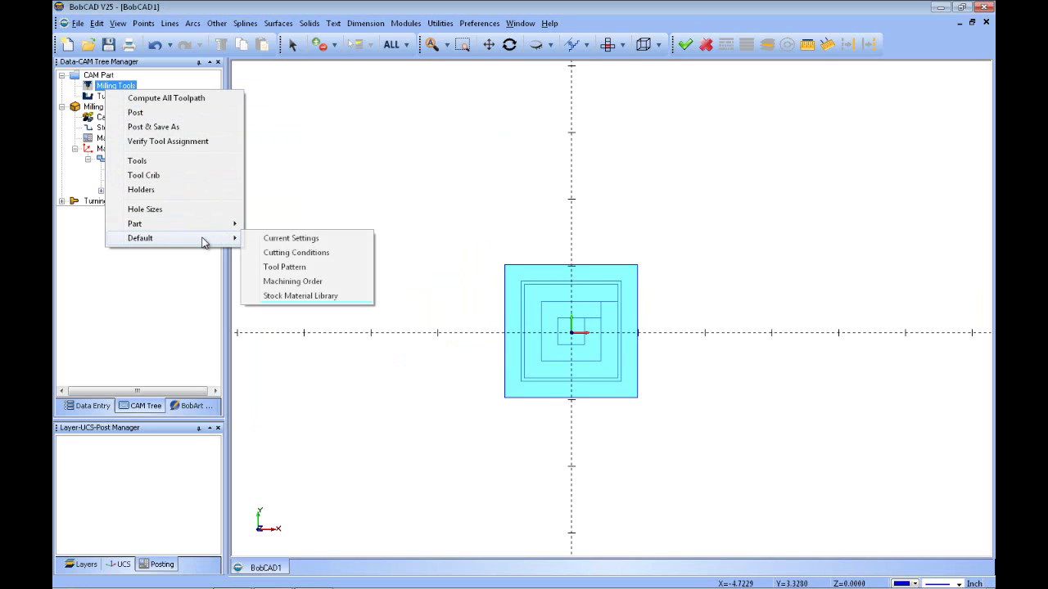
pyautogui.click(272, 240)
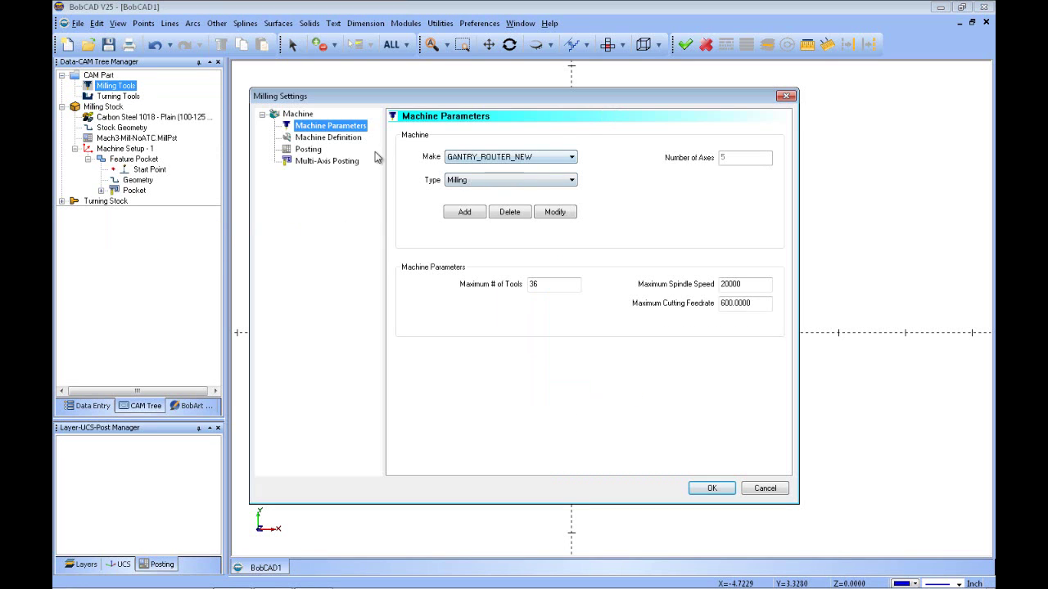
pyautogui.click(335, 139)
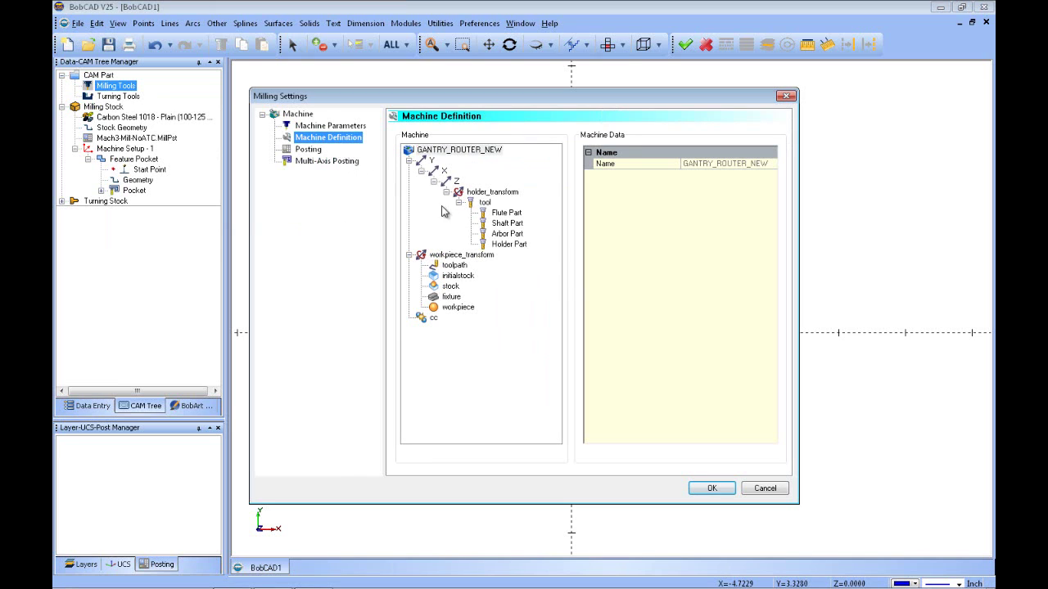
pyautogui.click(432, 160)
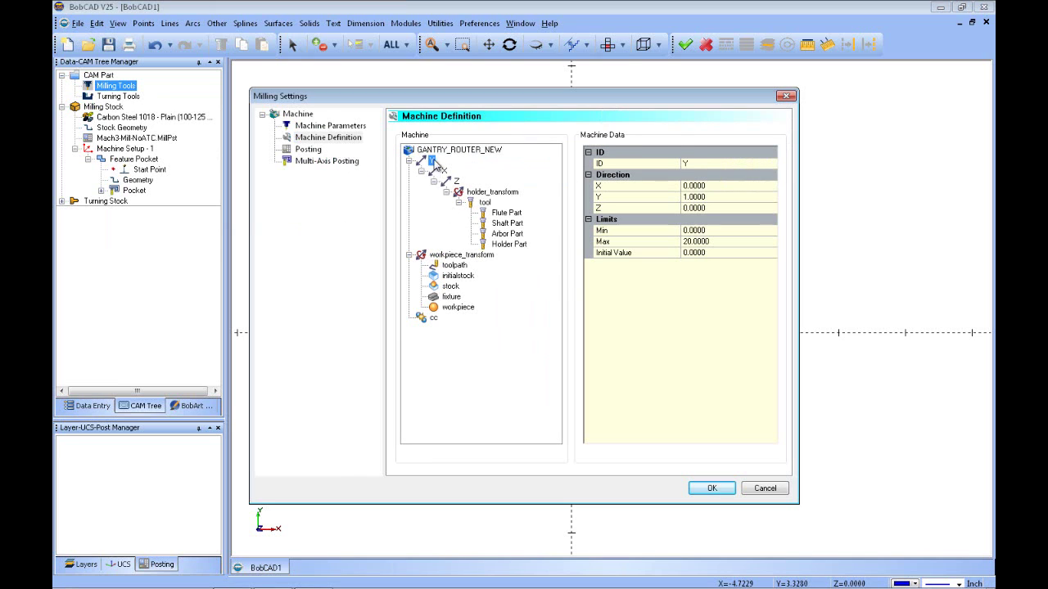
pyautogui.click(679, 235)
pyautogui.click(716, 231)
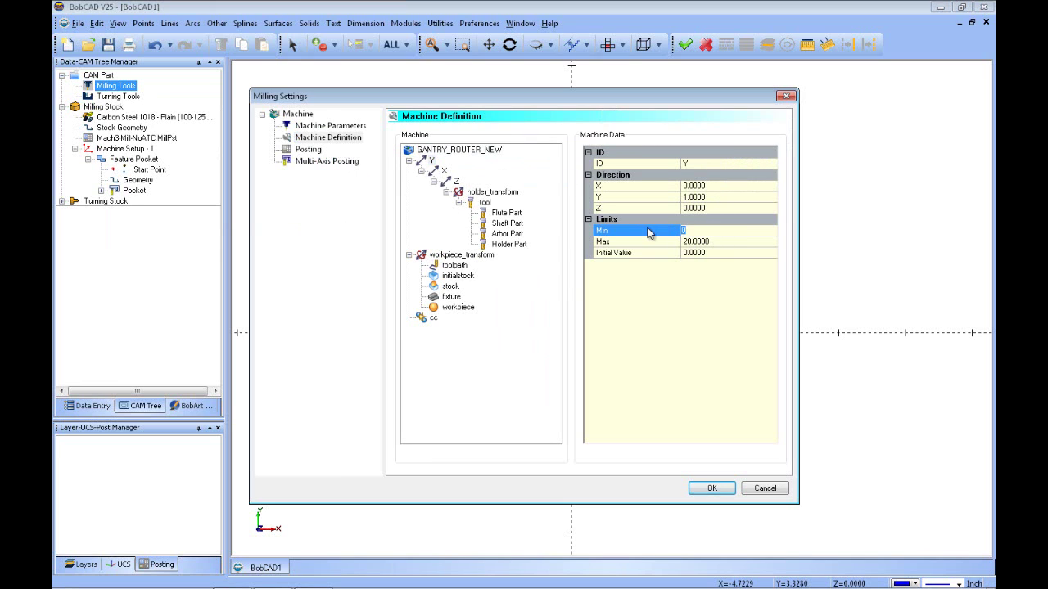
pyautogui.moveTo(702, 231); pyautogui.dragTo(671, 234)
pyautogui.press('BackSpace')
pyautogui.press('Return')
pyautogui.click(717, 241)
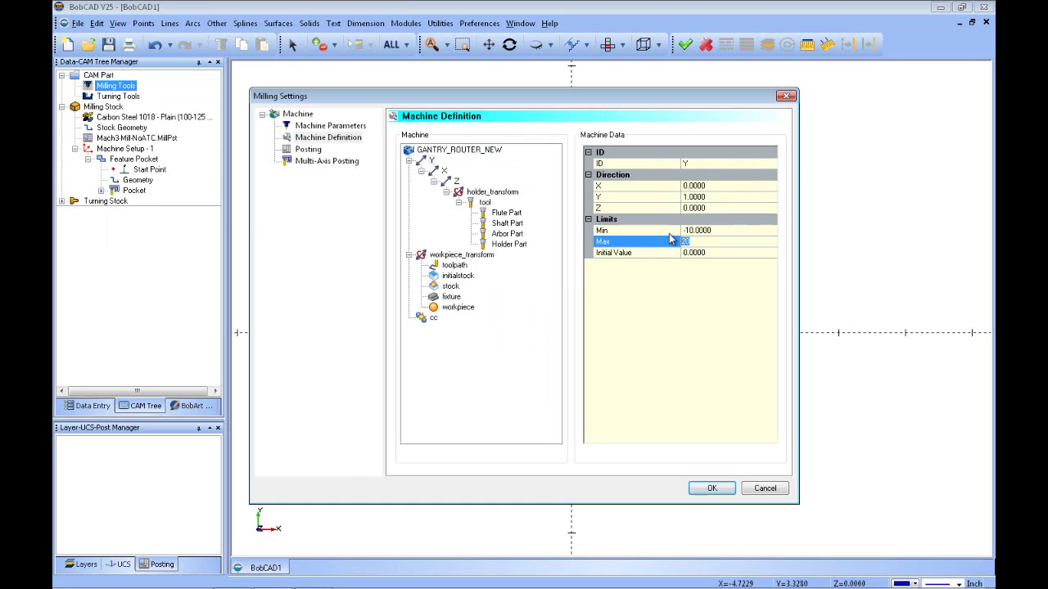
pyautogui.write('10')
# Set the X axis limits to -5 minimum and 5 maximum, and save the milling settings
pyautogui.click(445, 170)
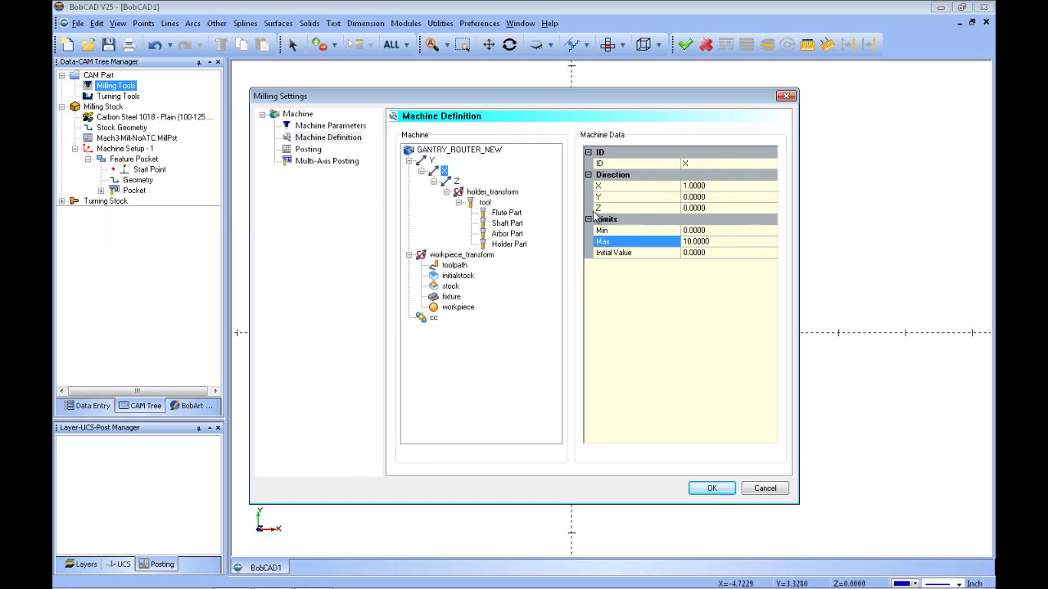
pyautogui.click(714, 231)
pyautogui.write('-5')
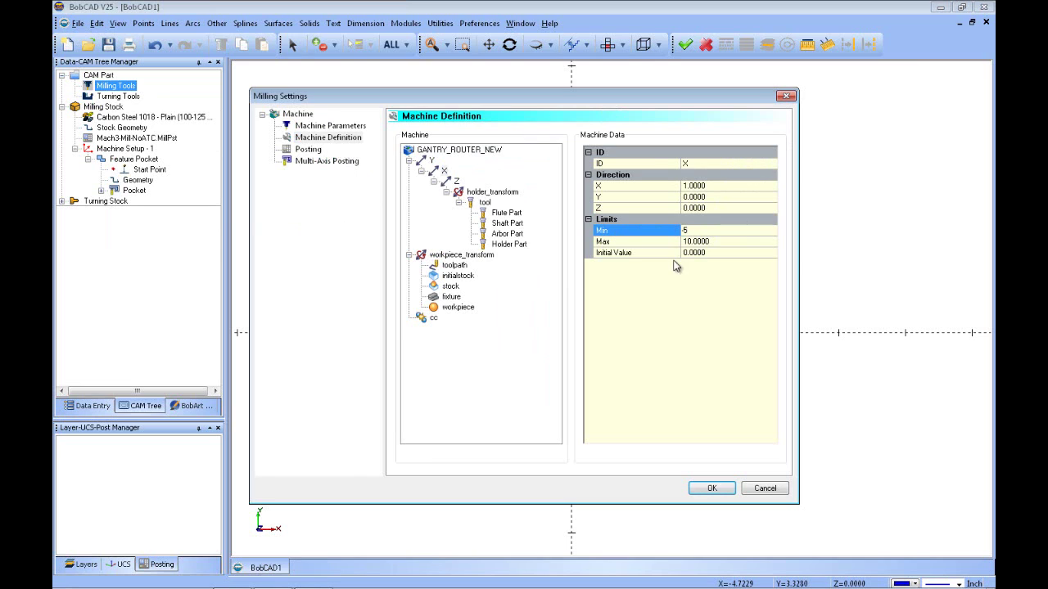
pyautogui.click(731, 242)
pyautogui.doubleClick(731, 242)
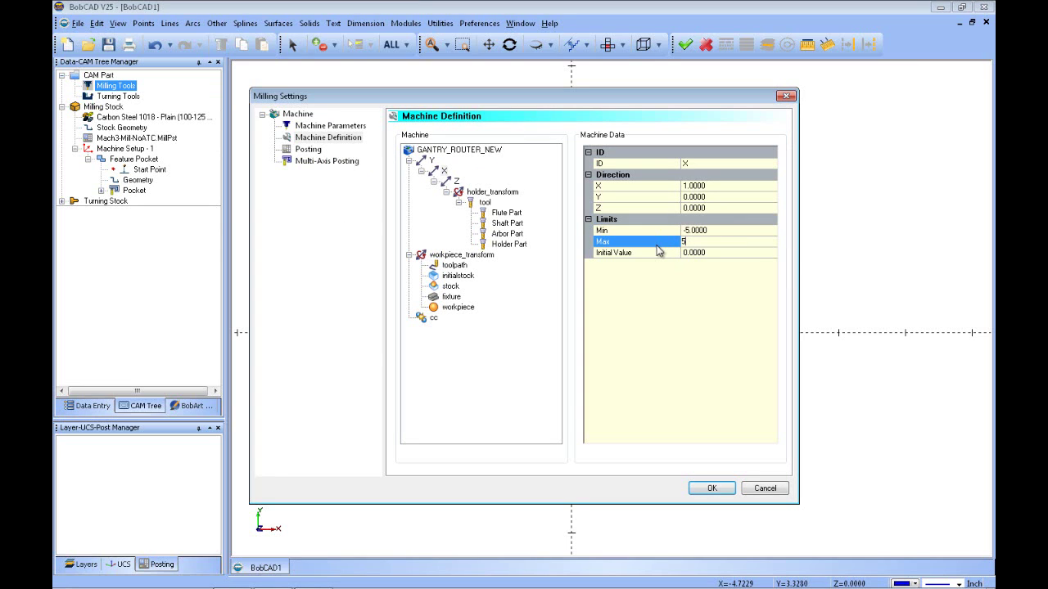
pyautogui.click(709, 488)
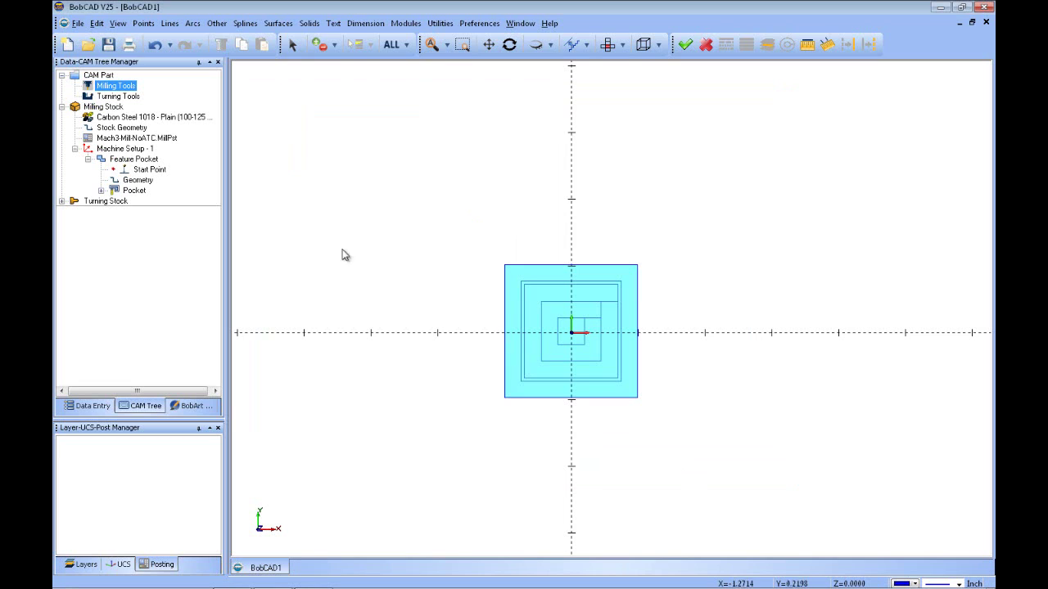
# Run the mill simulation through the whole pocket toolpath with the modified axis limits, and close it
pyautogui.click(405, 23)
pyautogui.click(431, 85)
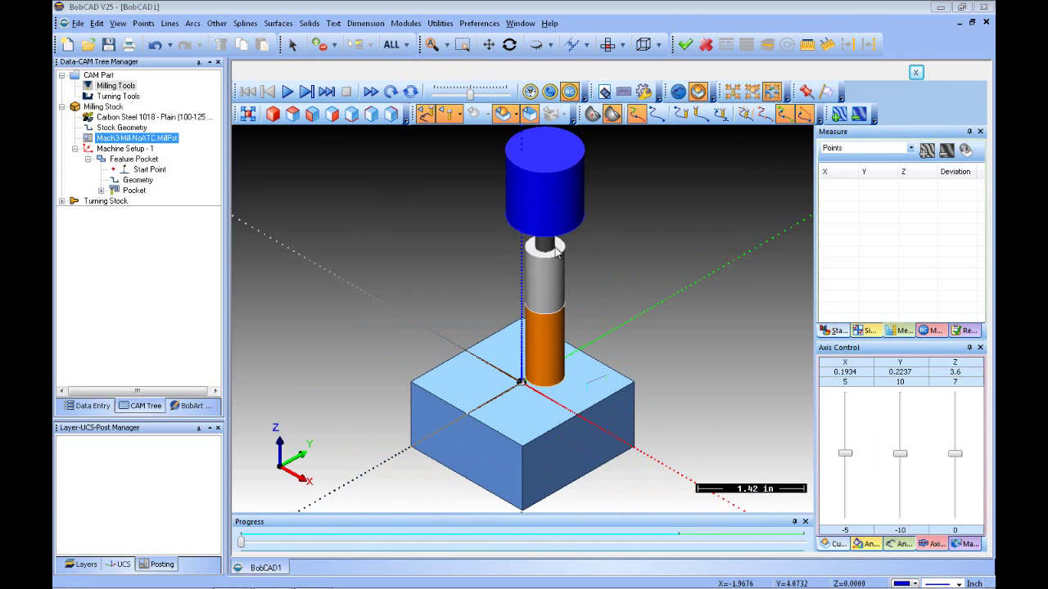
pyautogui.click(288, 92)
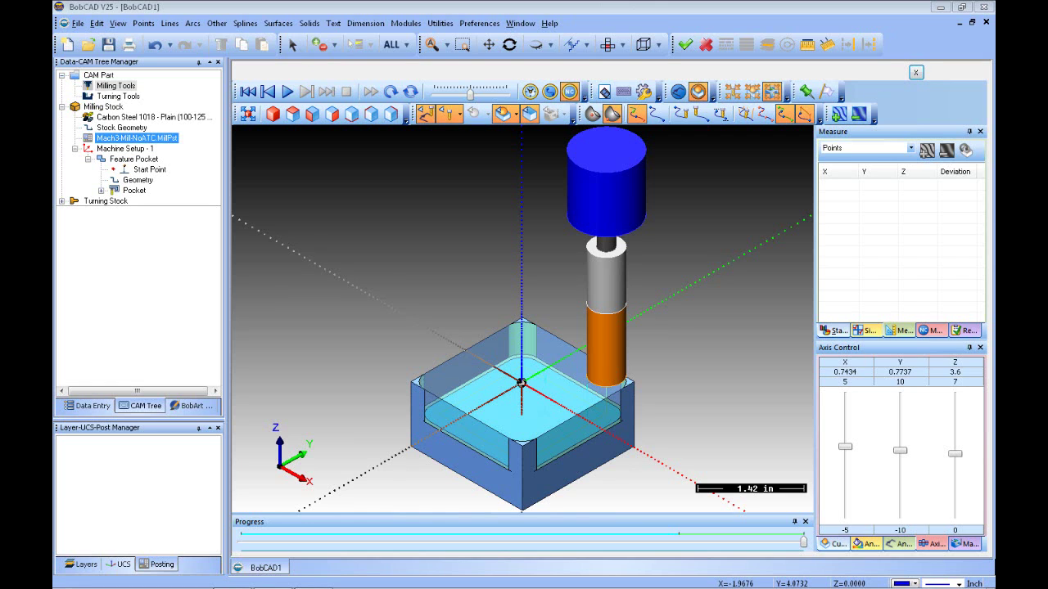
pyautogui.click(916, 72)
# Reopen the machine definition in the default milling settings and set the Y axis limits to 0 minimum and 20 maximum
pyautogui.click(119, 96)
pyautogui.rightClick(118, 86)
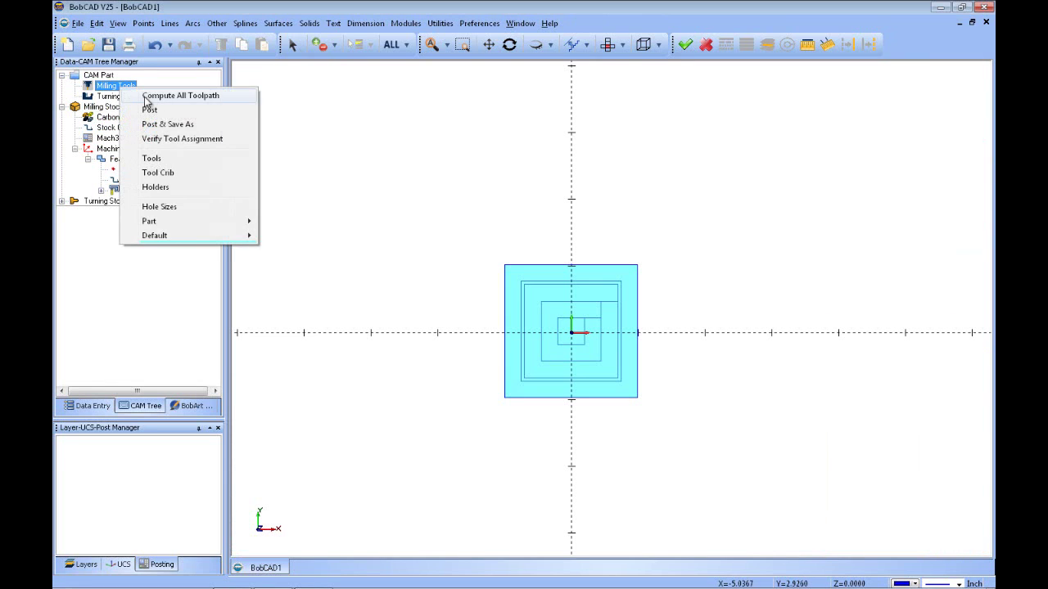
pyautogui.moveTo(238, 236)
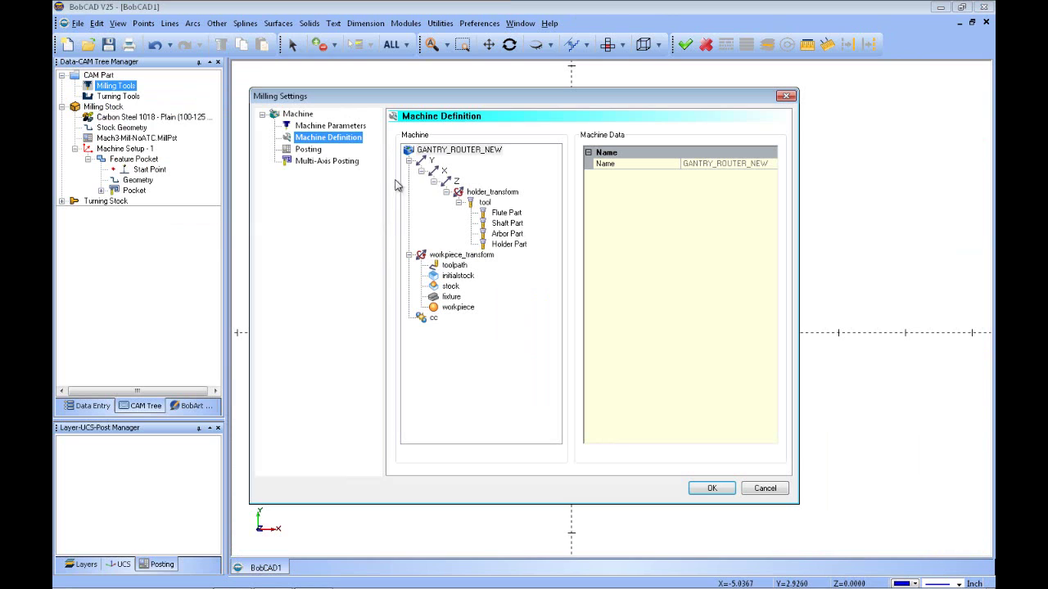
pyautogui.click(433, 160)
pyautogui.click(719, 231)
pyautogui.click(719, 231)
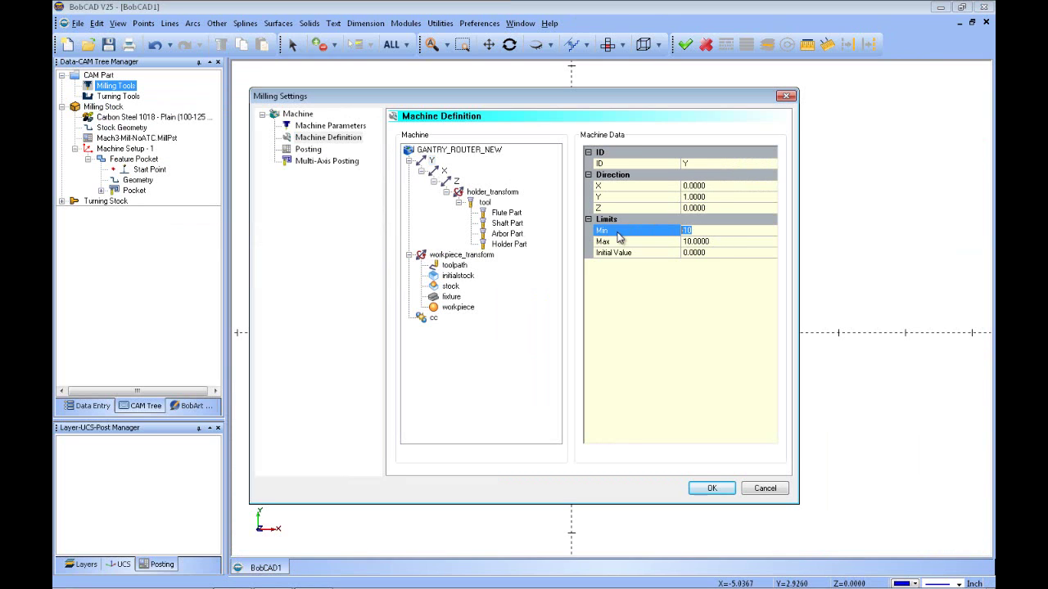
pyautogui.press('Return')
pyautogui.click(705, 243)
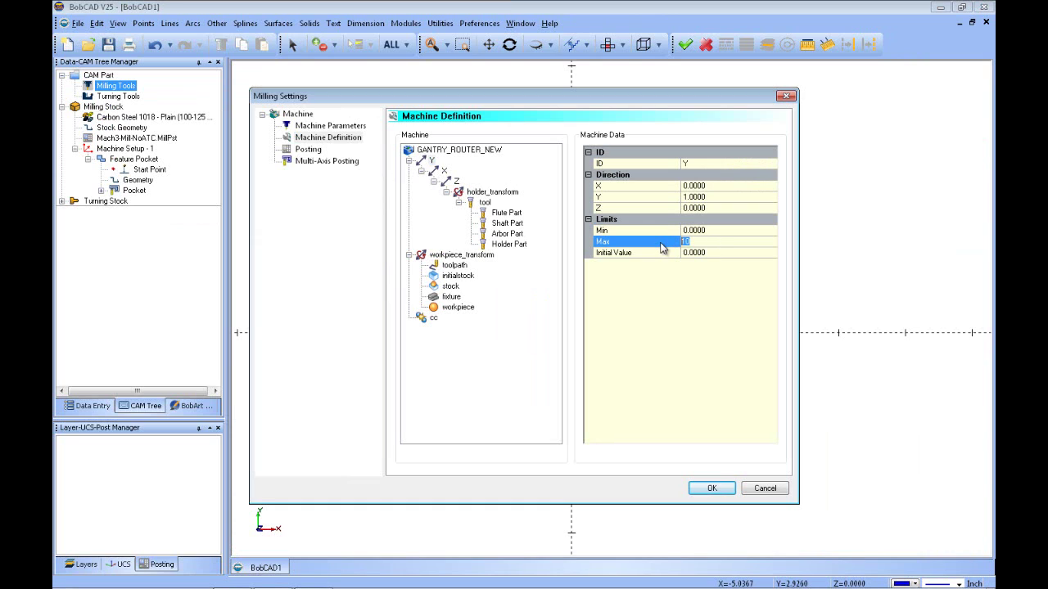
pyautogui.write('20')
pyautogui.press('Return')
# Set the X axis minimum limit to 0, re-enter its maximum limit, and save the milling settings
pyautogui.click(446, 173)
pyautogui.click(712, 231)
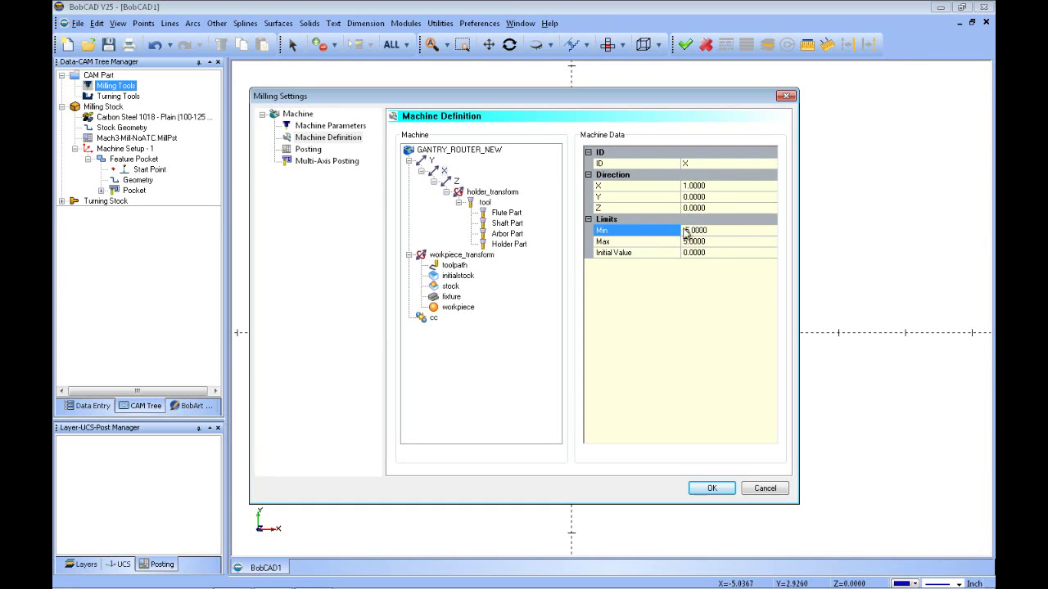
pyautogui.write('0')
pyautogui.click(704, 242)
pyautogui.click(660, 243)
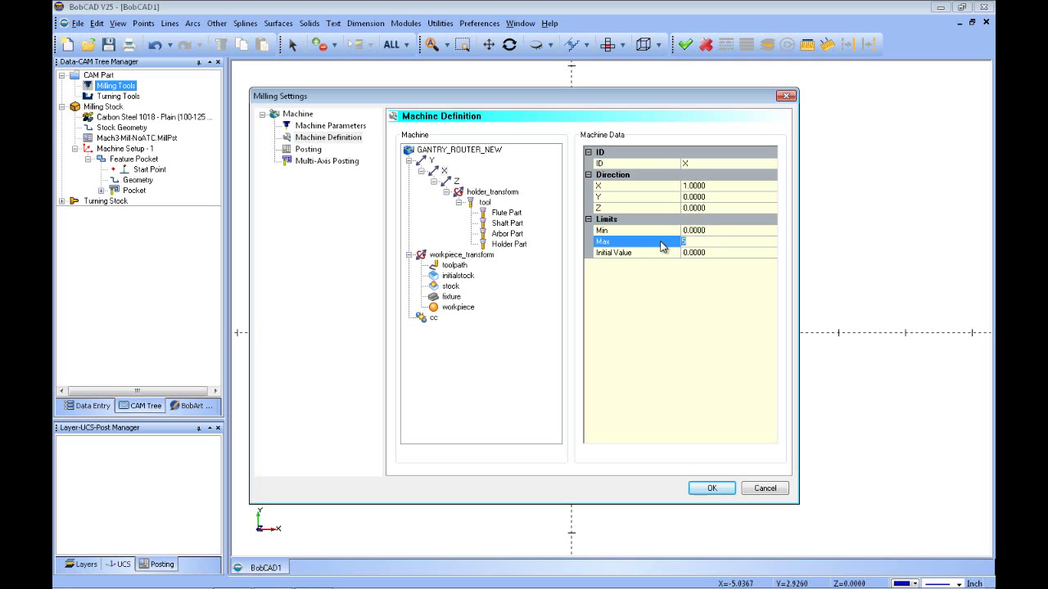
pyautogui.press('Return')
pyautogui.click(714, 488)
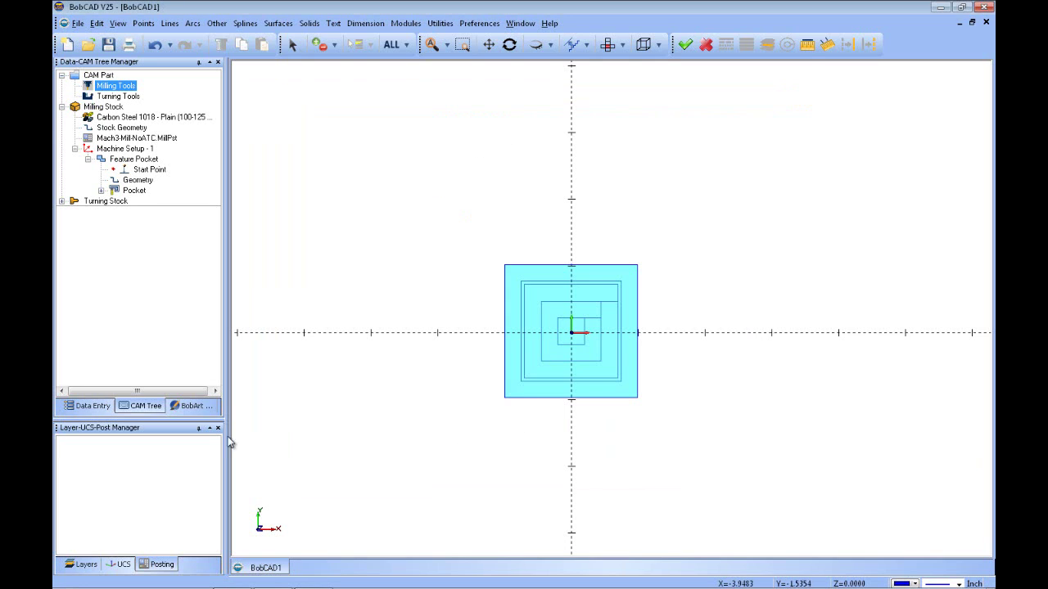
# In Windows Explorer, browse to the GANTRY_ROUTER_NEW folder under C:\BobCAD-CAM Data\BobCAD-CAM V25\MachSim to view its contents
pyautogui.click(111, 578)
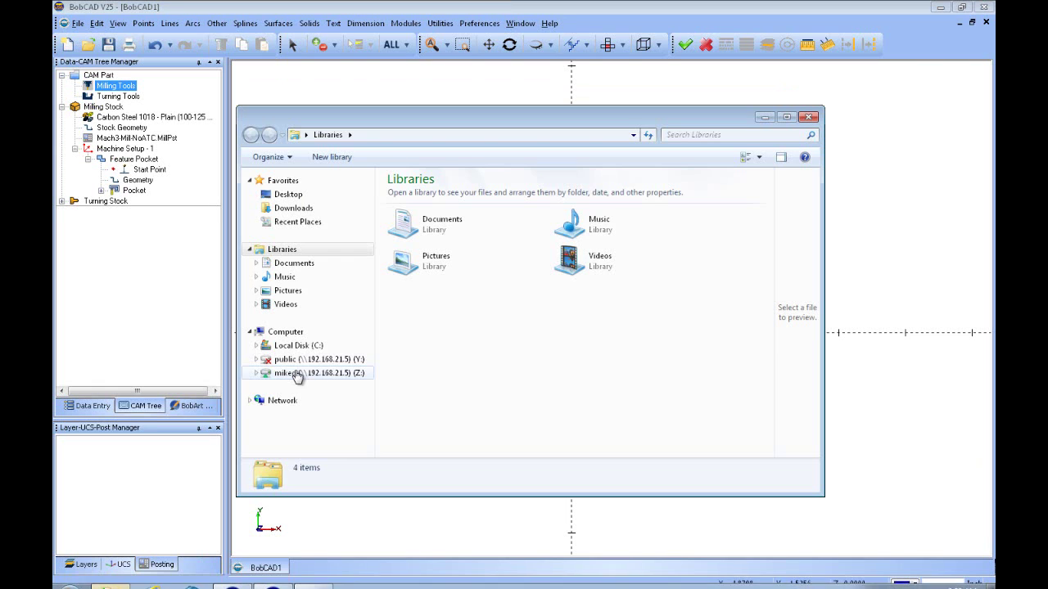
pyautogui.click(282, 345)
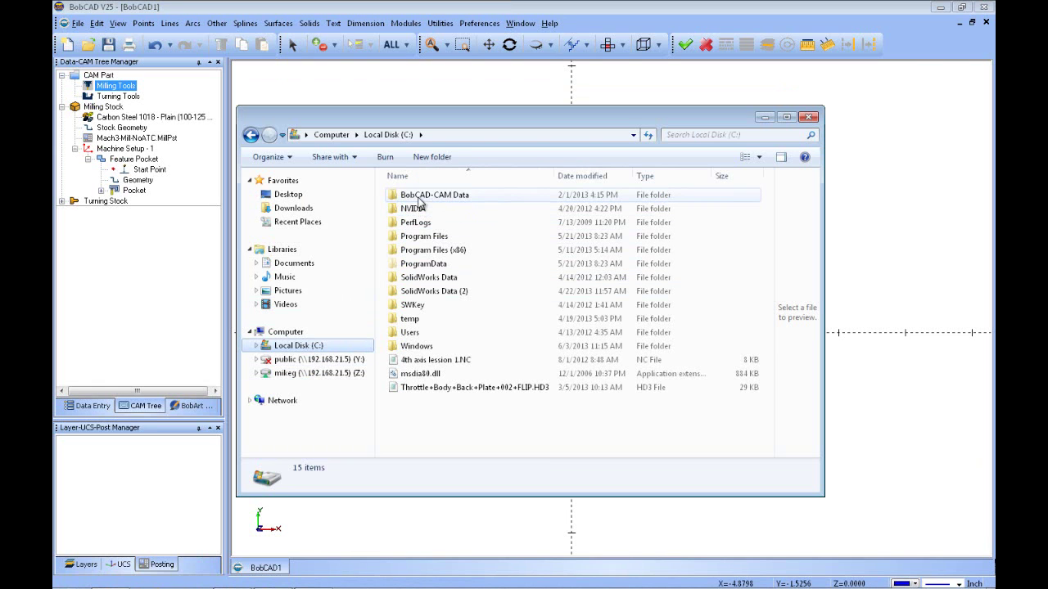
pyautogui.doubleClick(418, 197)
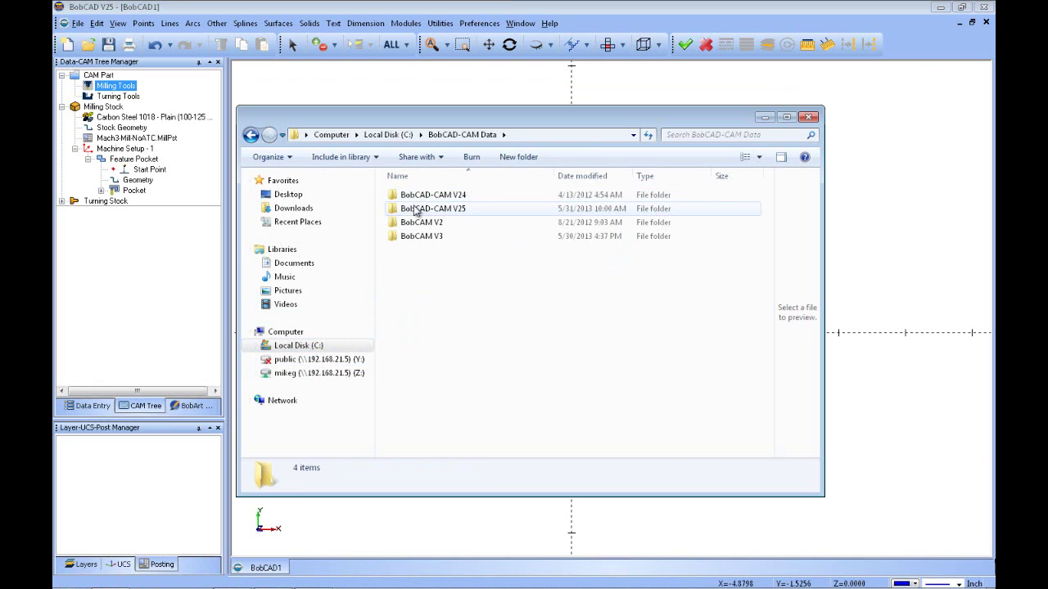
pyautogui.doubleClick(416, 209)
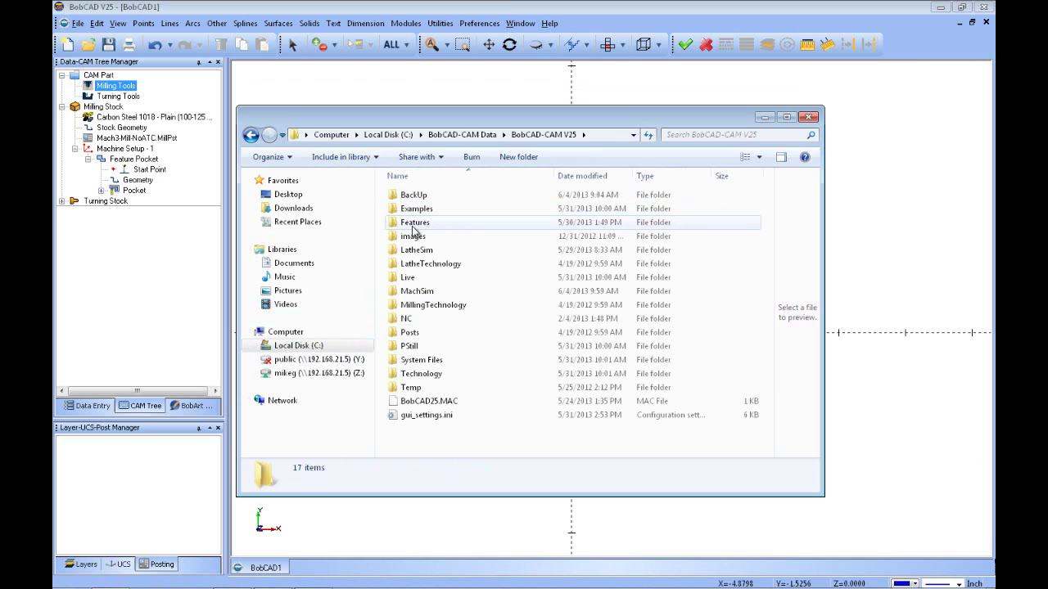
pyautogui.doubleClick(418, 292)
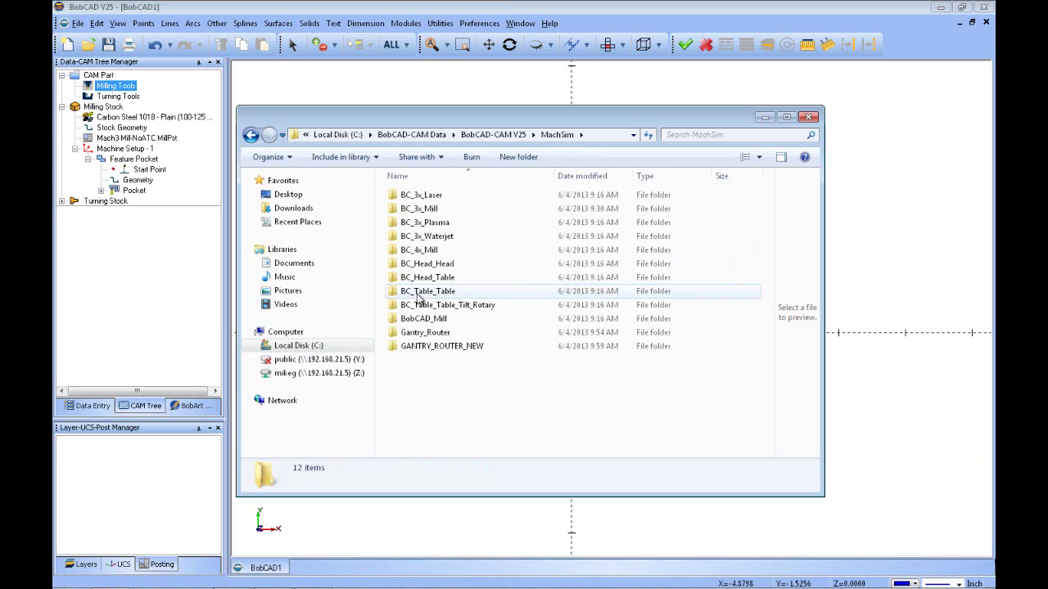
pyautogui.doubleClick(458, 350)
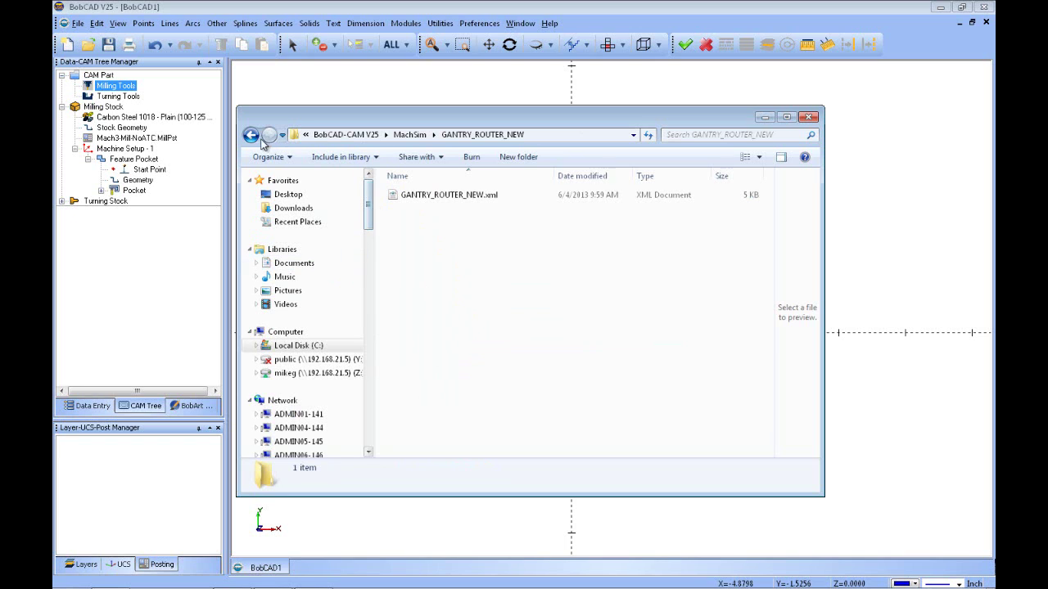
# Copy Base.STL, Xaxis.STL, Yaxis.STL and Zaxis.STL from the neighbouring Gantry_Router folder in MachSim
pyautogui.press('BackSpace')
pyautogui.doubleClick(422, 332)
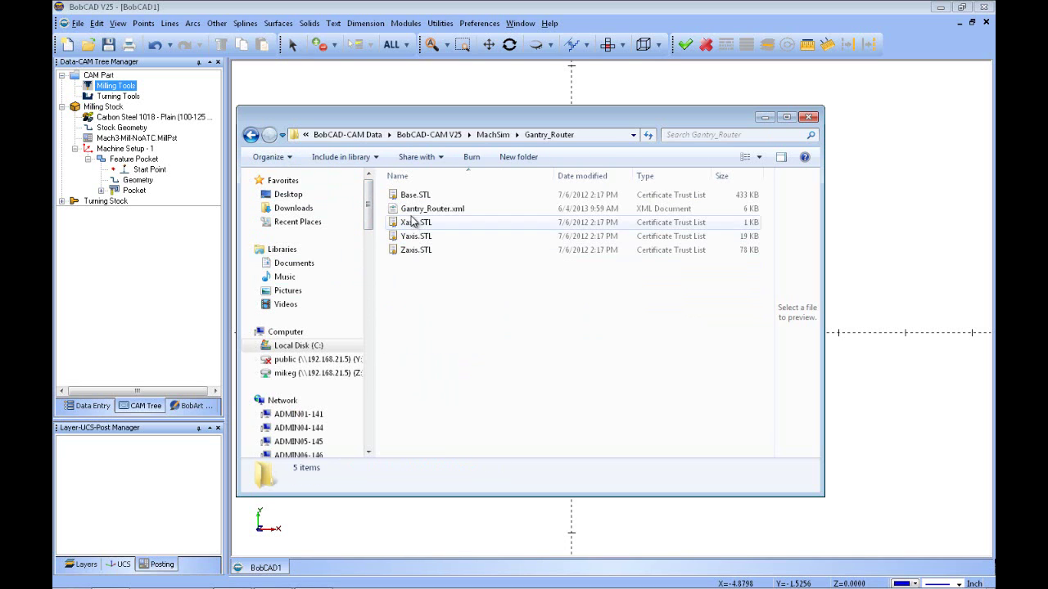
pyautogui.press('Down')
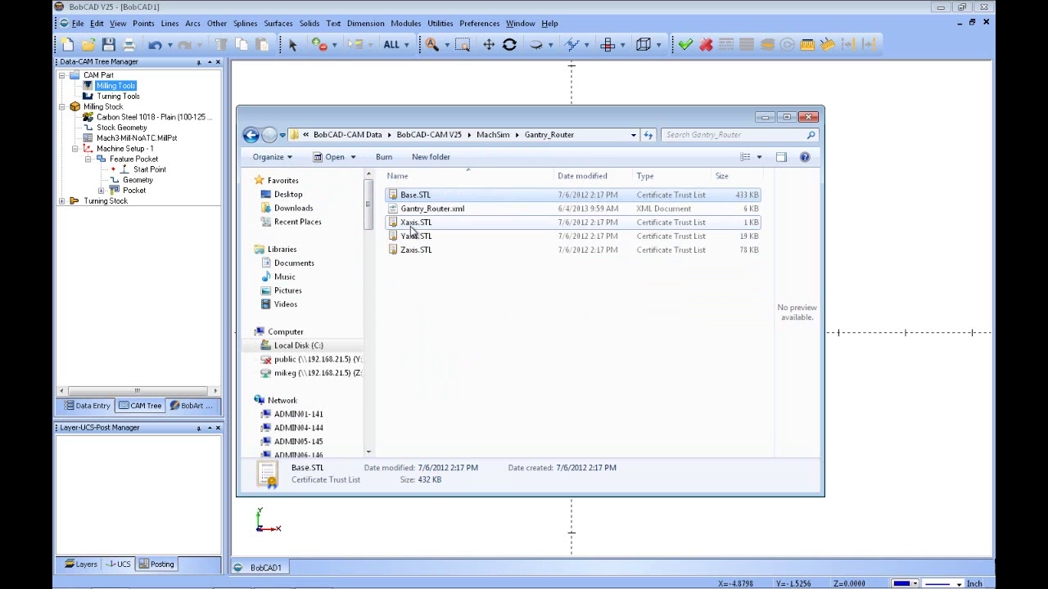
pyautogui.keyDown('ctrl'); pyautogui.click(410, 223); pyautogui.keyUp('ctrl')
pyautogui.keyDown('ctrl'); pyautogui.click(410, 236); pyautogui.keyUp('ctrl')
pyautogui.keyDown('ctrl'); pyautogui.click(409, 249); pyautogui.keyUp('ctrl')
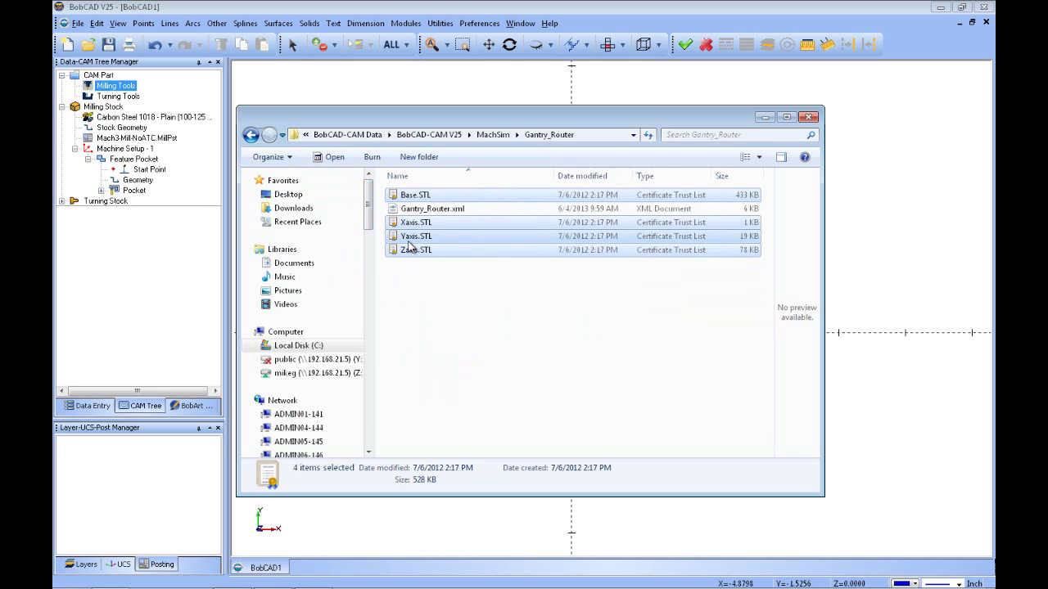
pyautogui.rightClick(409, 246)
pyautogui.click(434, 331)
# Paste the copied STL files into the GANTRY_ROUTER_NEW folder and close the file window
pyautogui.click(251, 135)
pyautogui.doubleClick(404, 349)
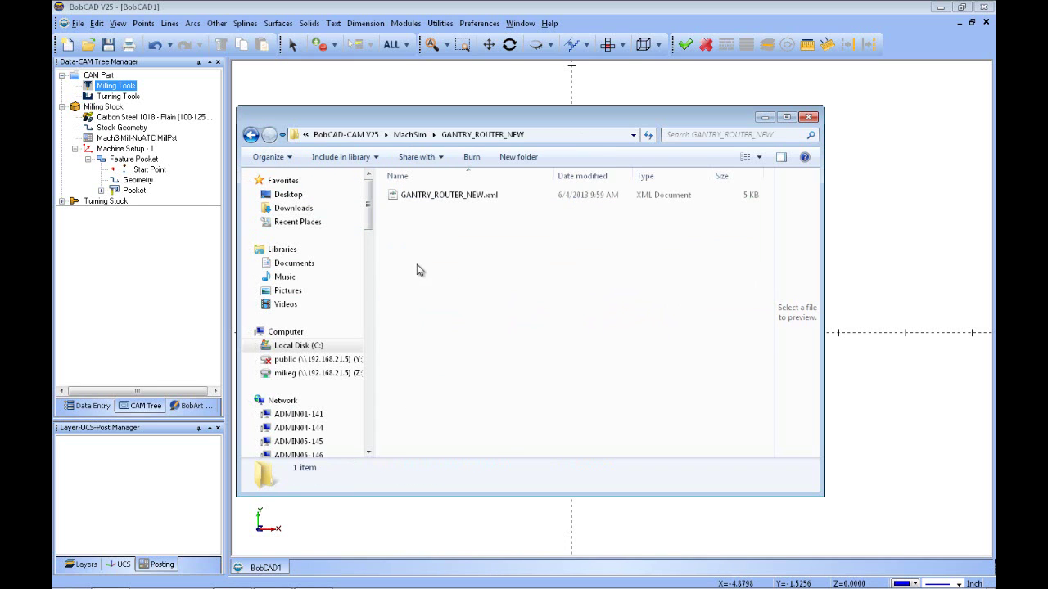
pyautogui.rightClick(417, 270)
pyautogui.click(440, 369)
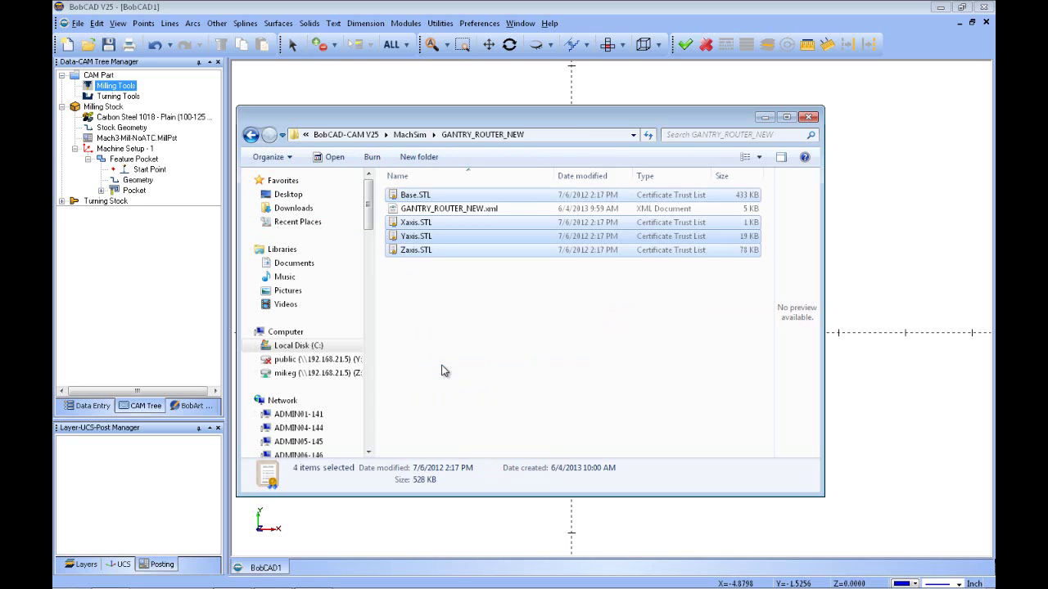
pyautogui.click(439, 346)
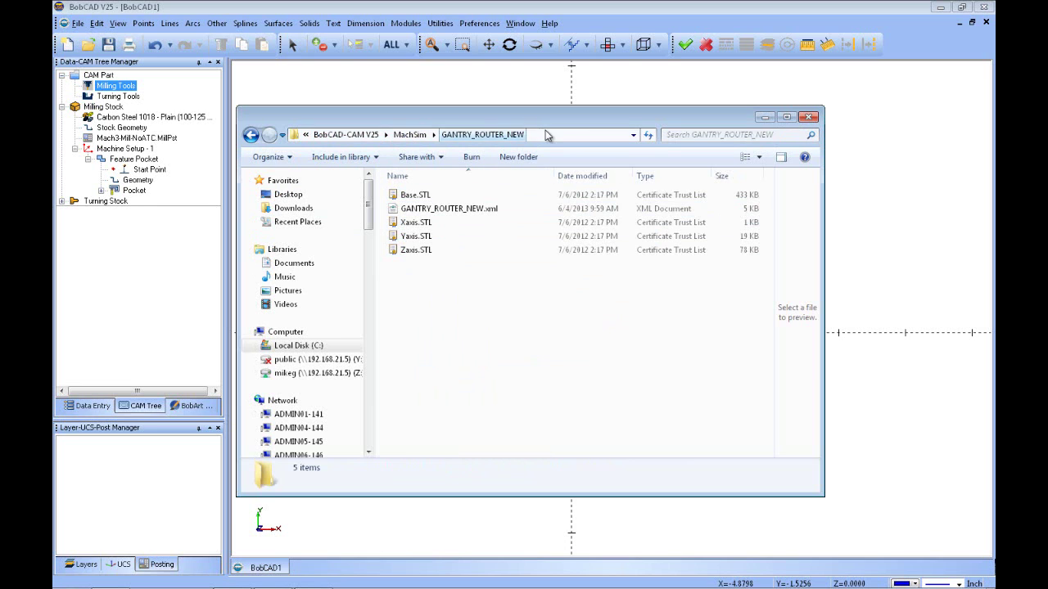
pyautogui.click(809, 119)
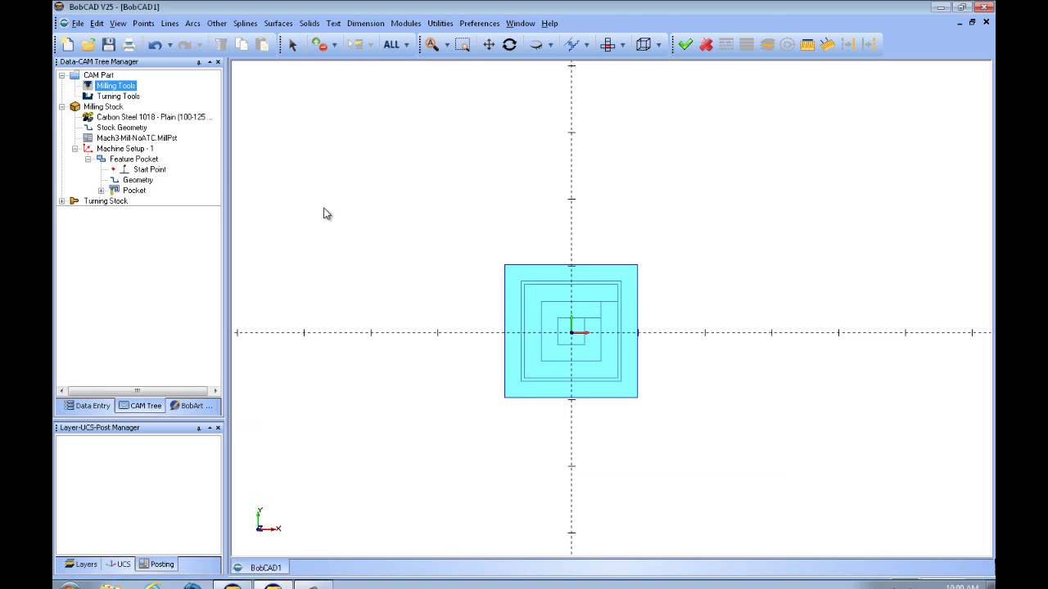
# Reopen the default milling settings and add Base.STL from the MachSim GANTRY_ROUTER_NEW folder as geometry directly under the machine
pyautogui.rightClick(127, 90)
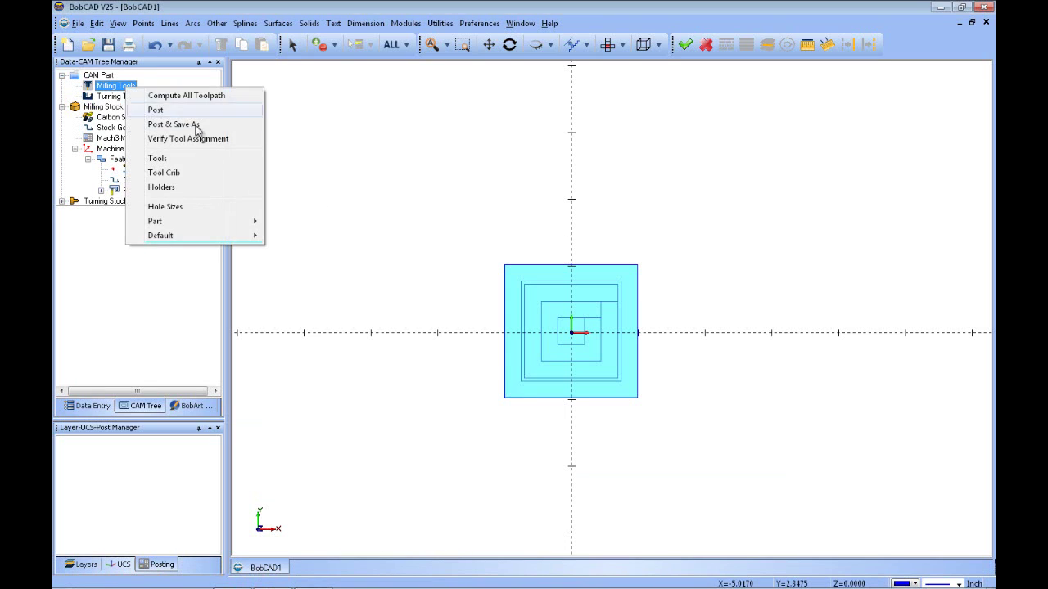
pyautogui.moveTo(250, 239)
pyautogui.click(298, 236)
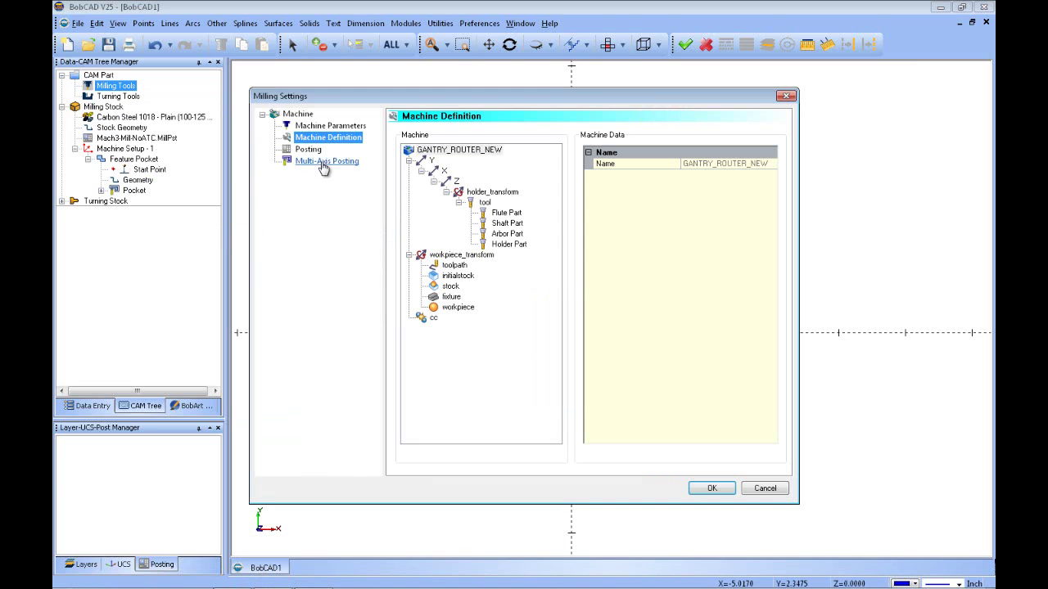
pyautogui.rightClick(435, 153)
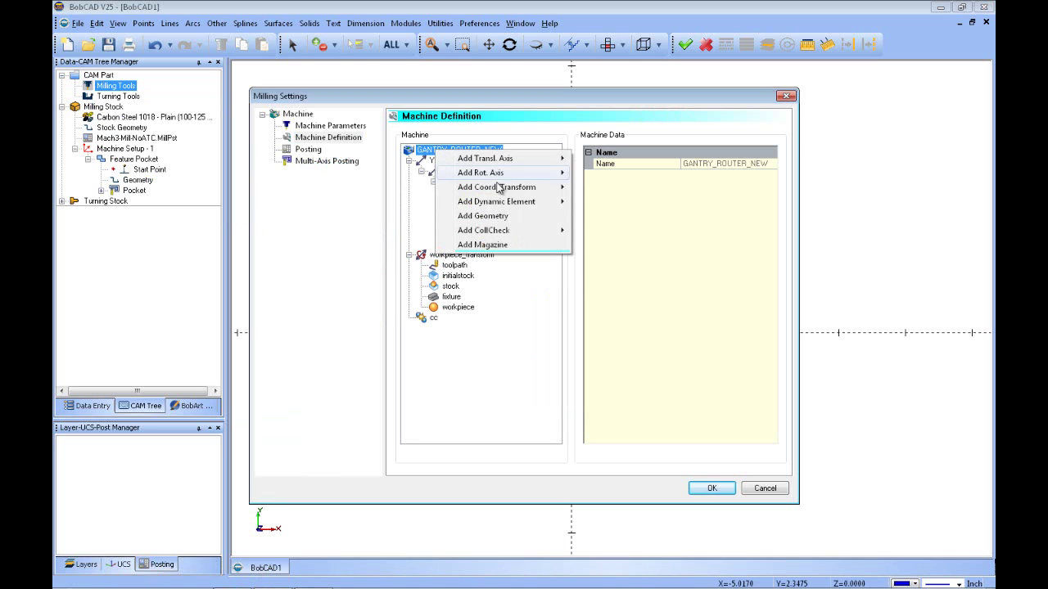
pyautogui.click(506, 219)
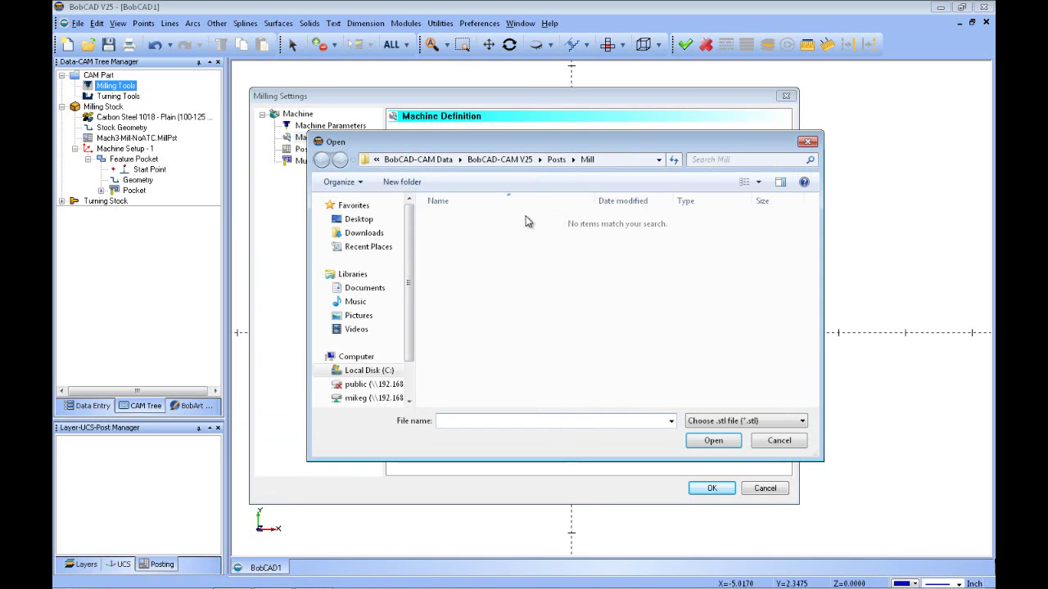
pyautogui.click(367, 370)
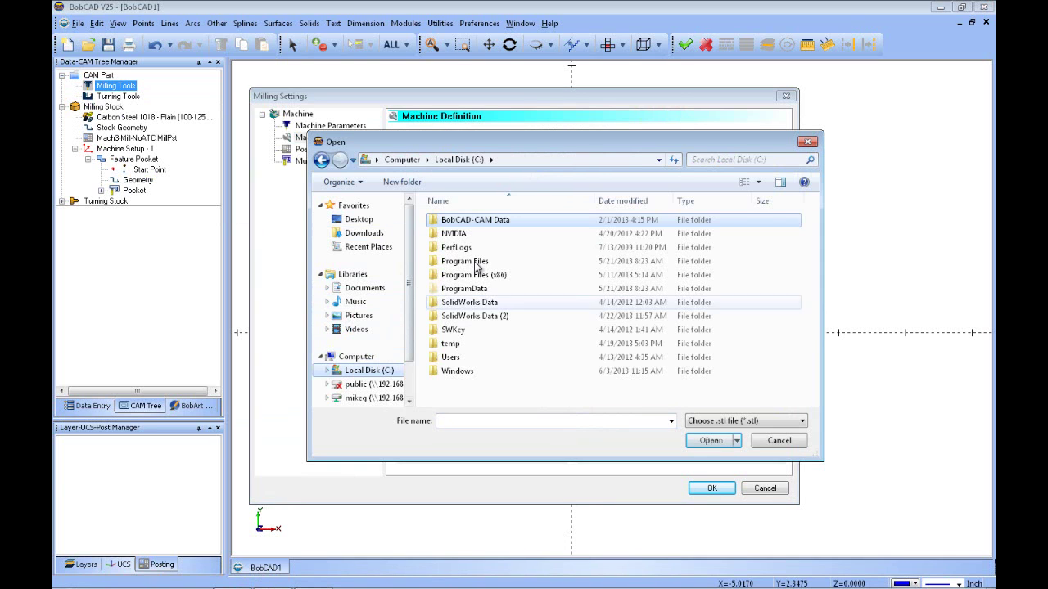
pyautogui.doubleClick(467, 220)
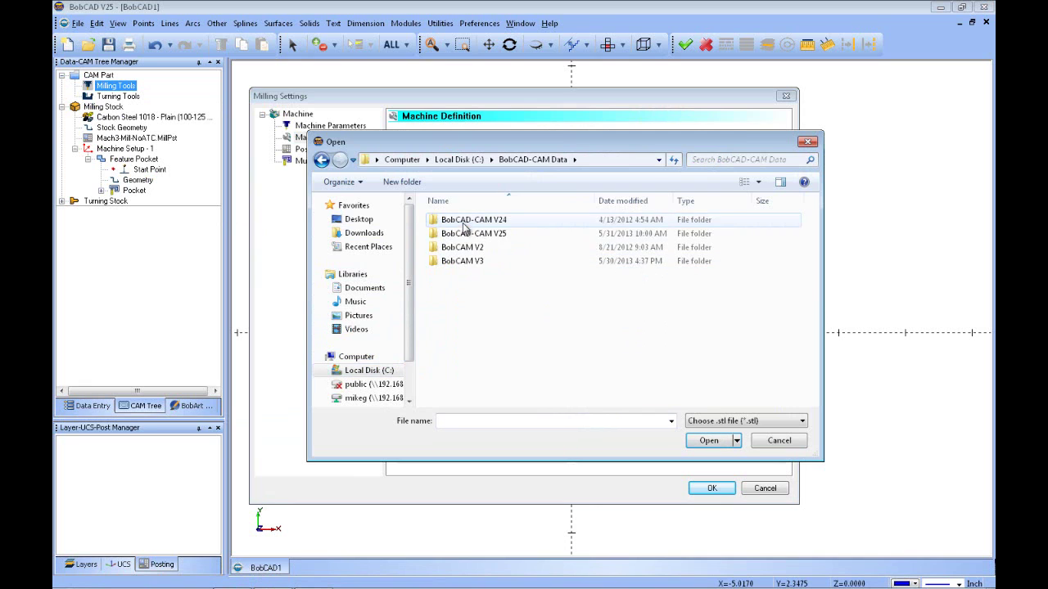
pyautogui.doubleClick(463, 234)
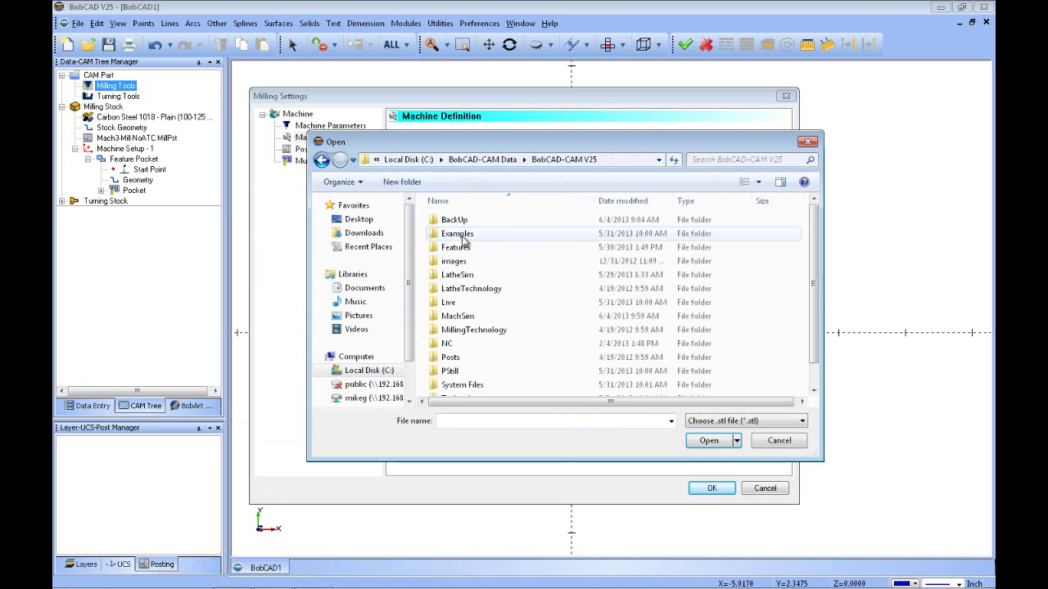
pyautogui.doubleClick(457, 316)
pyautogui.doubleClick(480, 372)
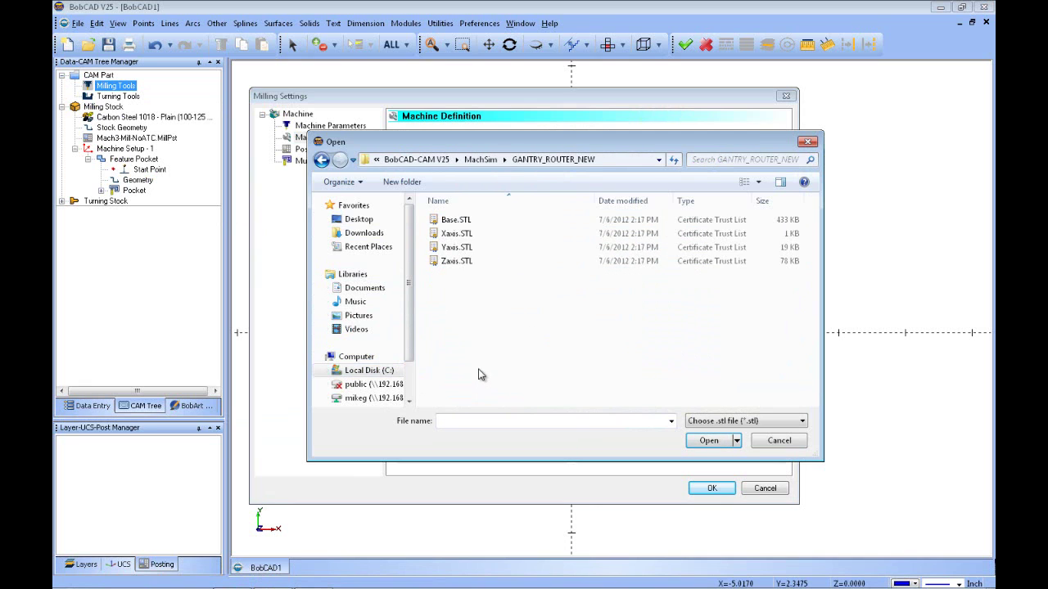
pyautogui.click(452, 223)
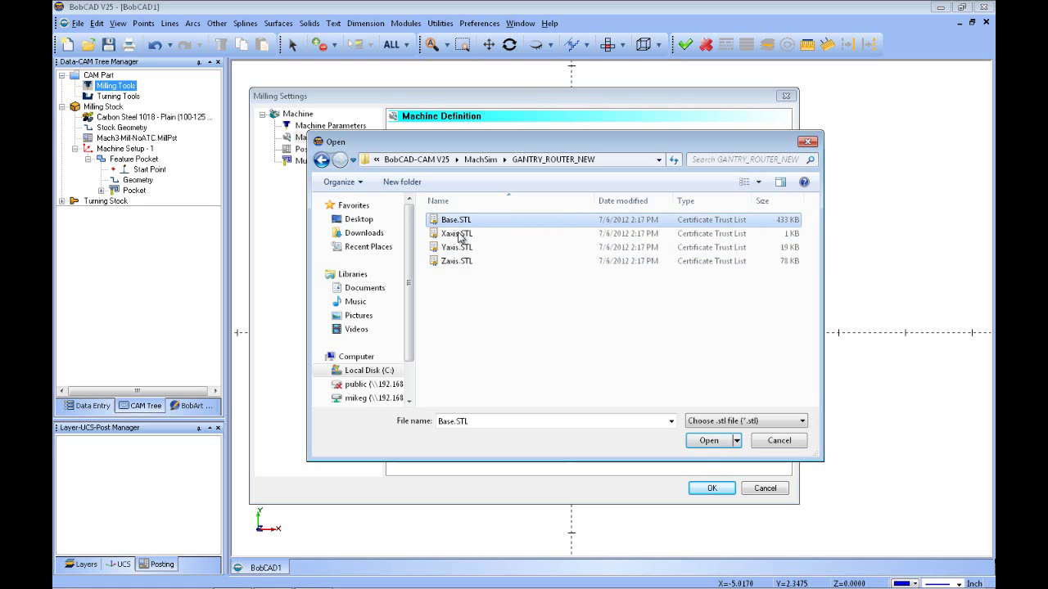
pyautogui.click(702, 443)
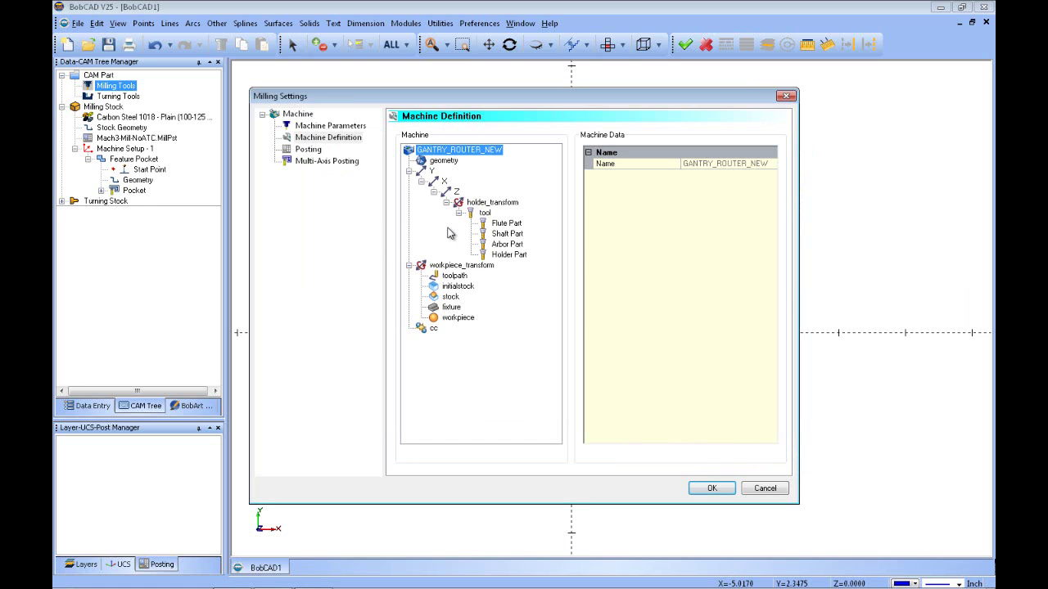
# Set the base geometry's ID to BASE and its color to gray (128; 128; 128)
pyautogui.click(438, 166)
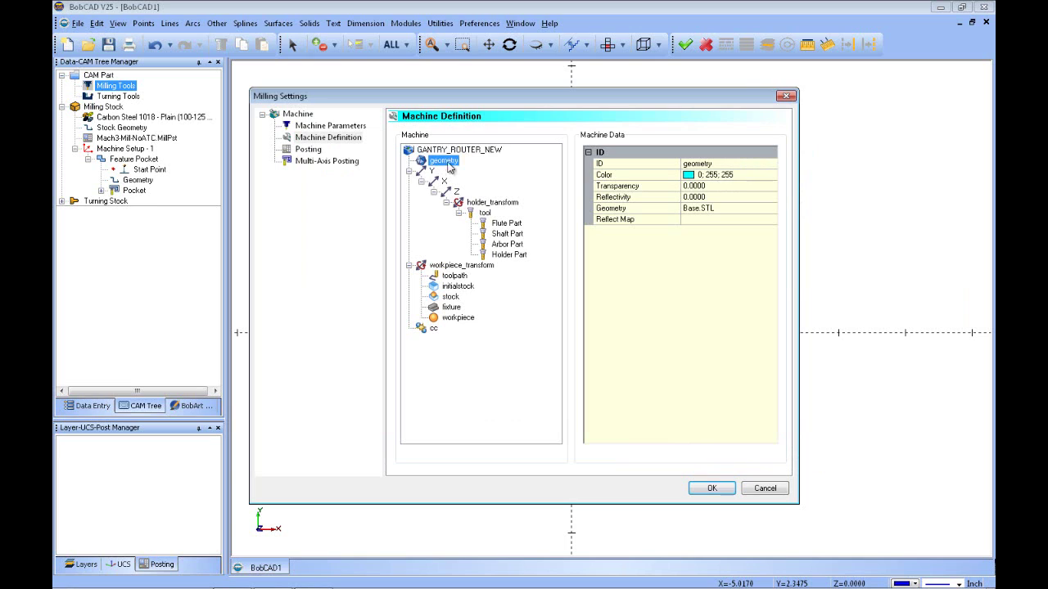
pyautogui.click(704, 166)
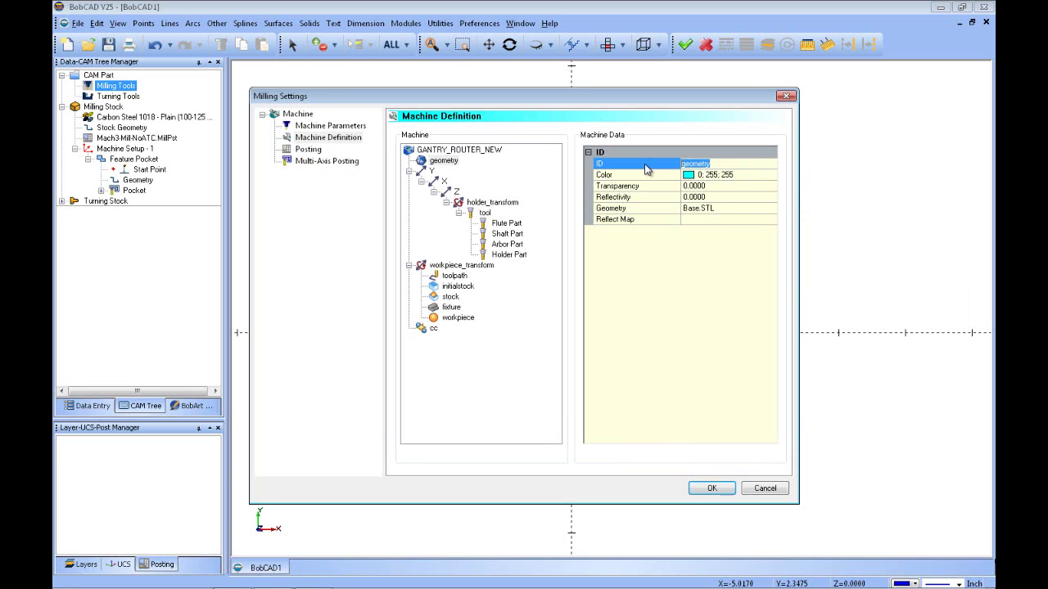
pyautogui.write('BASE')
pyautogui.click(685, 177)
pyautogui.click(771, 177)
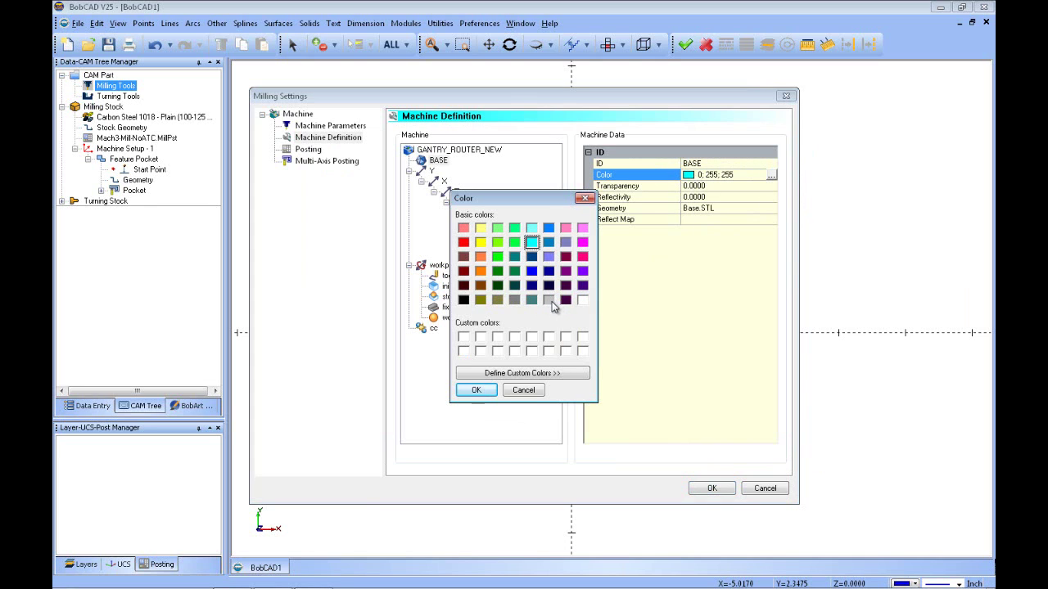
pyautogui.click(514, 299)
pyautogui.click(477, 391)
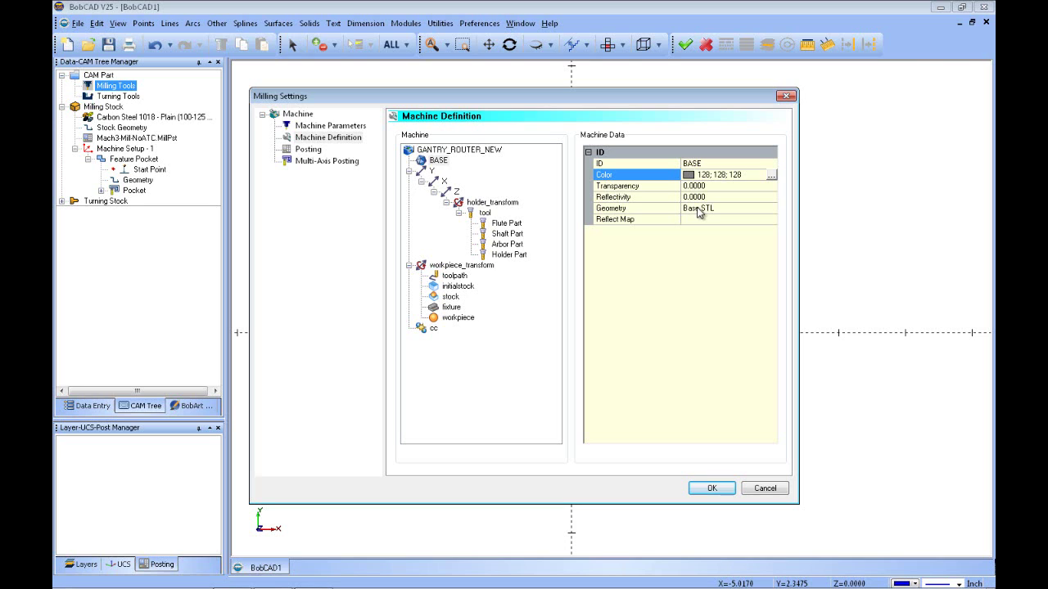
# Add Yaxis.STL as geometry under the Y axis of the machine definition
pyautogui.click(432, 171)
pyautogui.rightClick(433, 173)
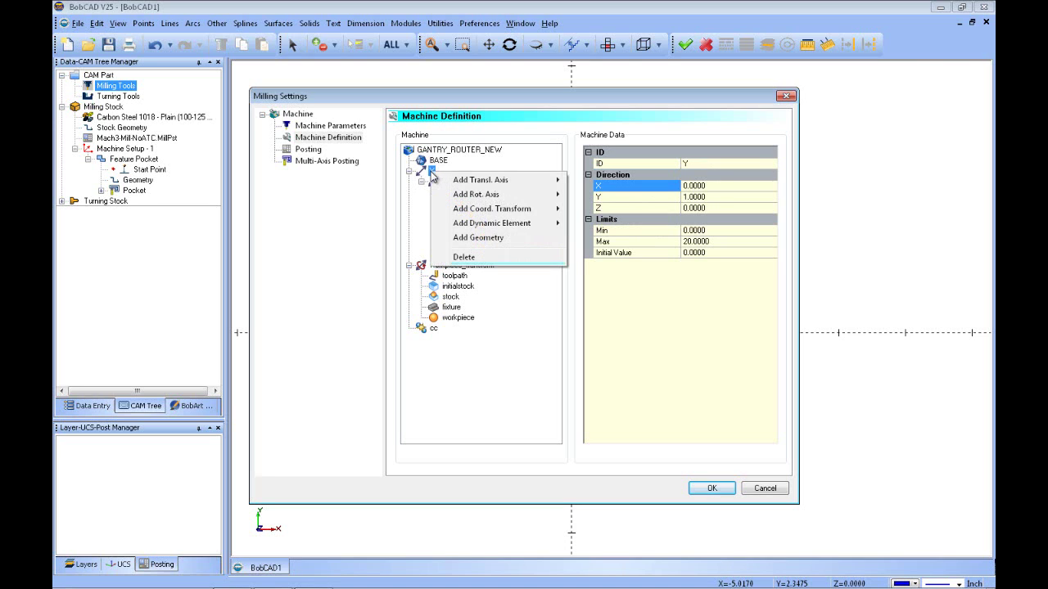
pyautogui.click(498, 238)
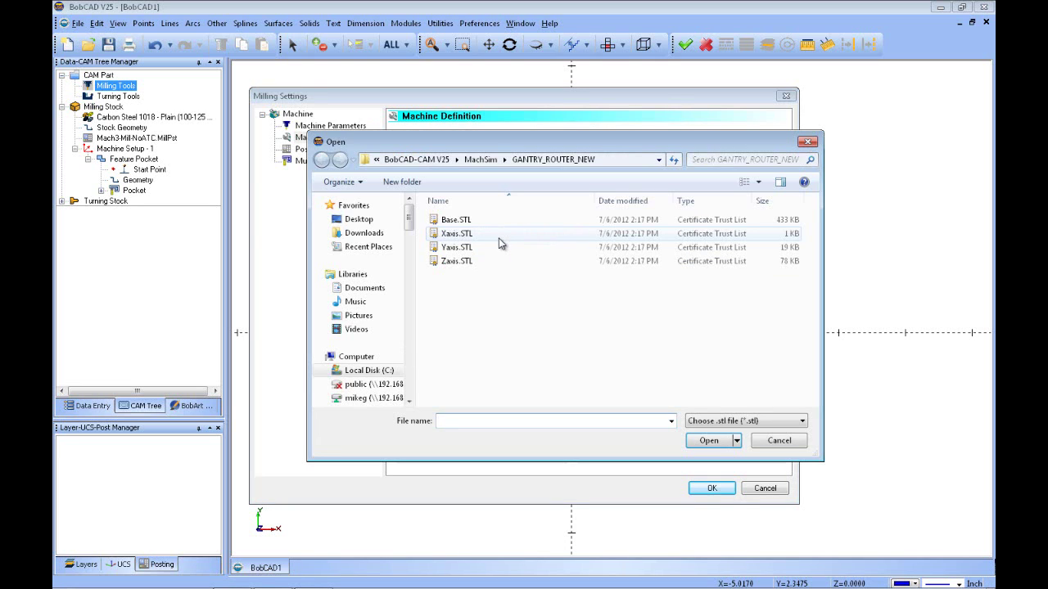
pyautogui.click(475, 248)
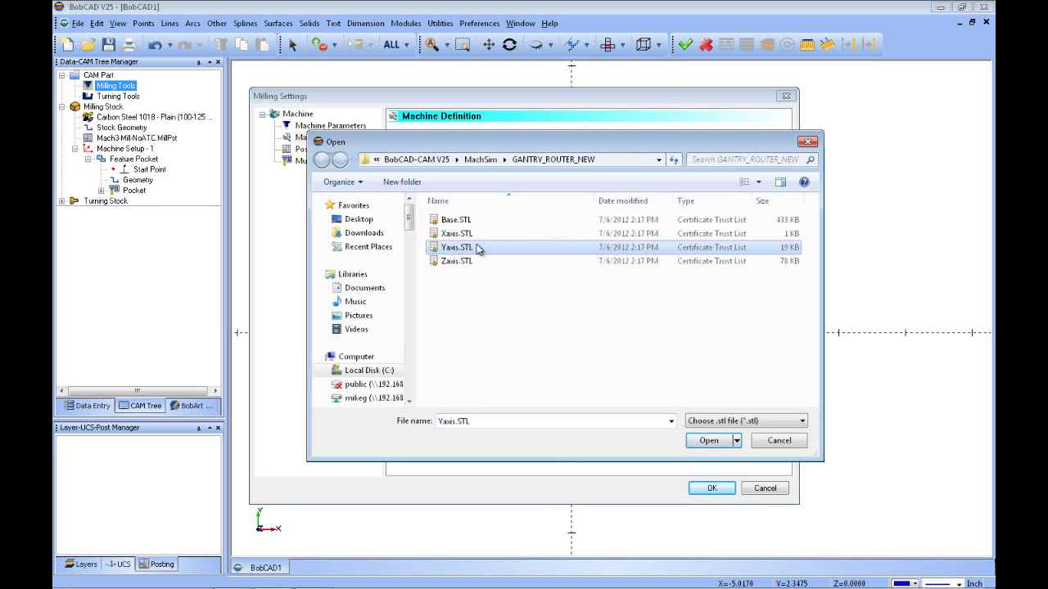
pyautogui.click(709, 441)
# Set the Y axis geometry's ID to YAXIS and its color to dark red-brown (128; 64; 64)
pyautogui.click(454, 181)
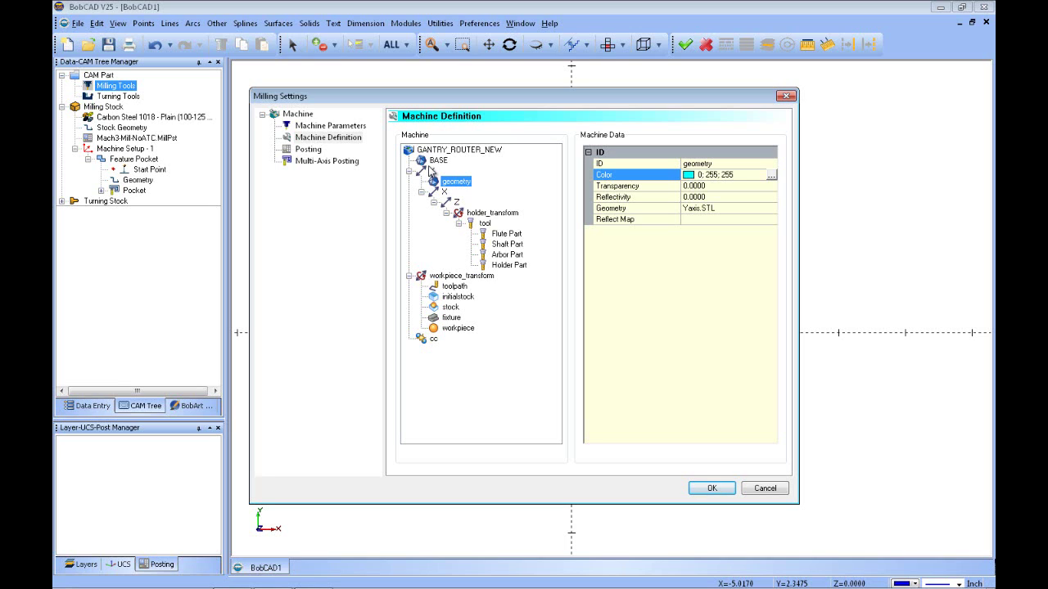
pyautogui.click(711, 168)
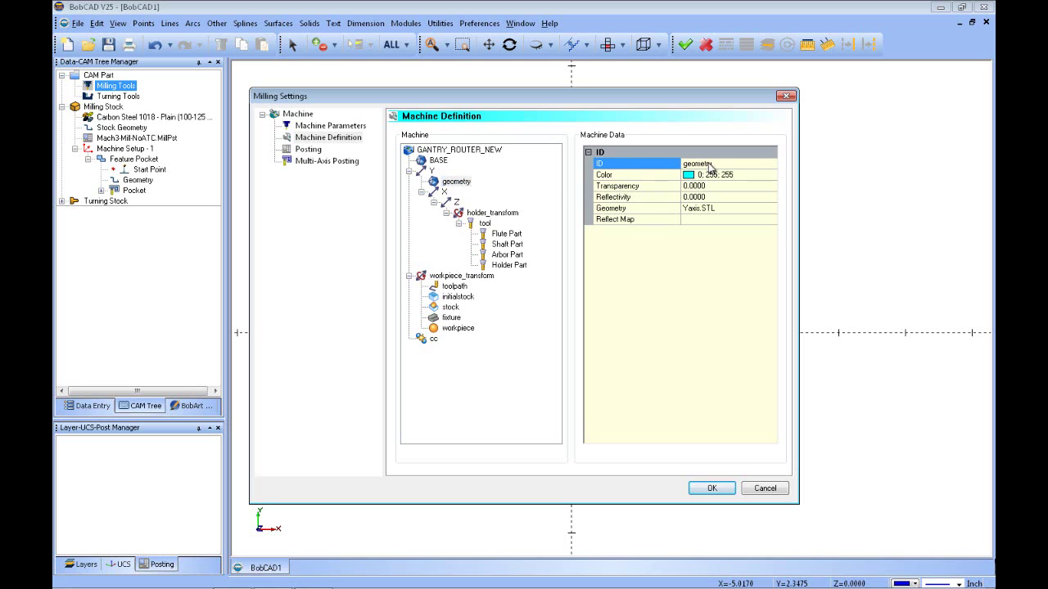
pyautogui.write('YAXIS')
pyautogui.click(701, 176)
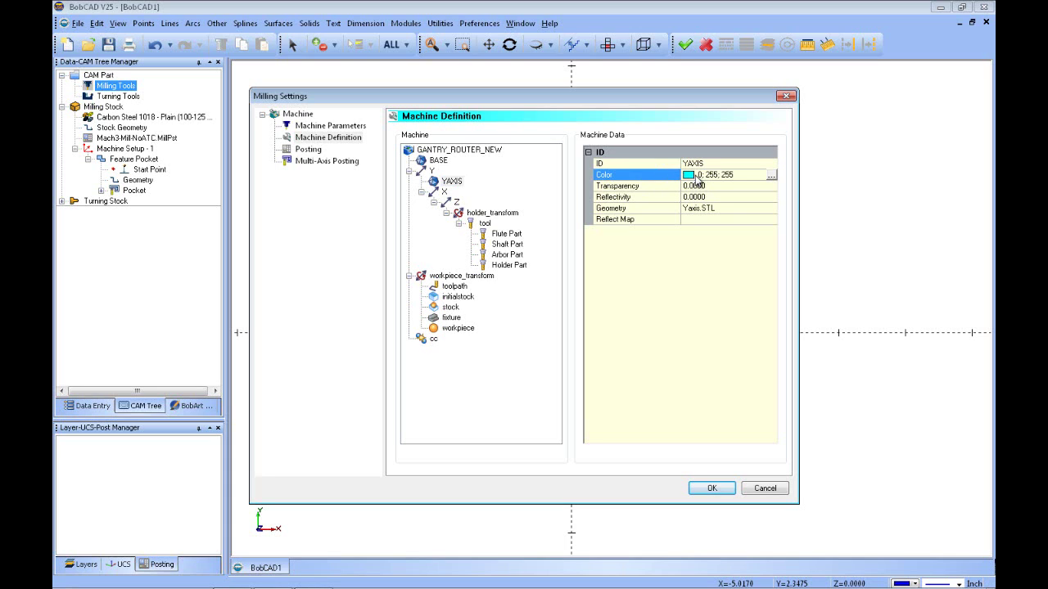
pyautogui.click(771, 175)
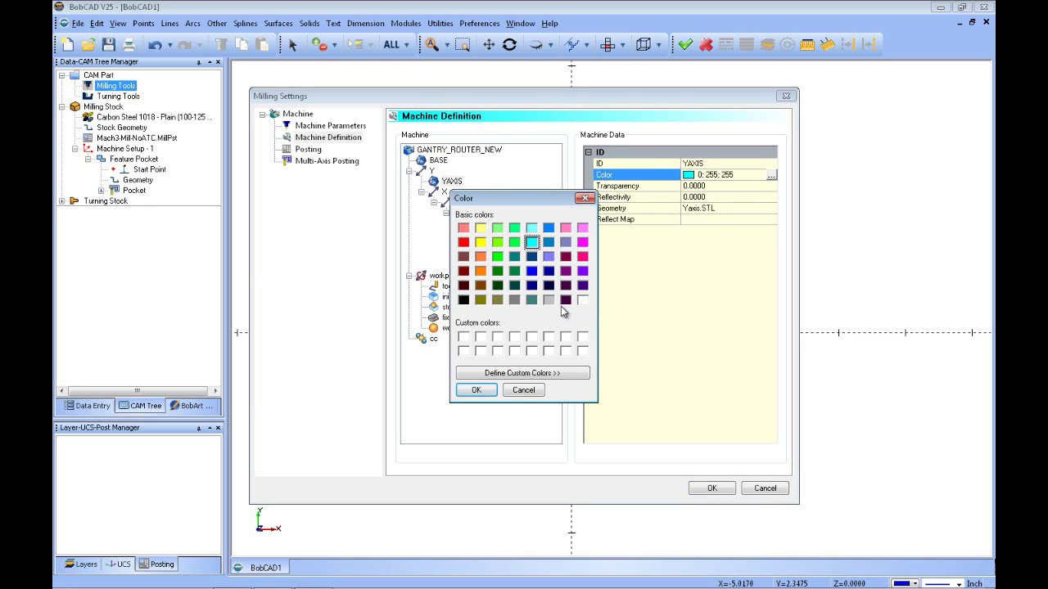
pyautogui.click(464, 256)
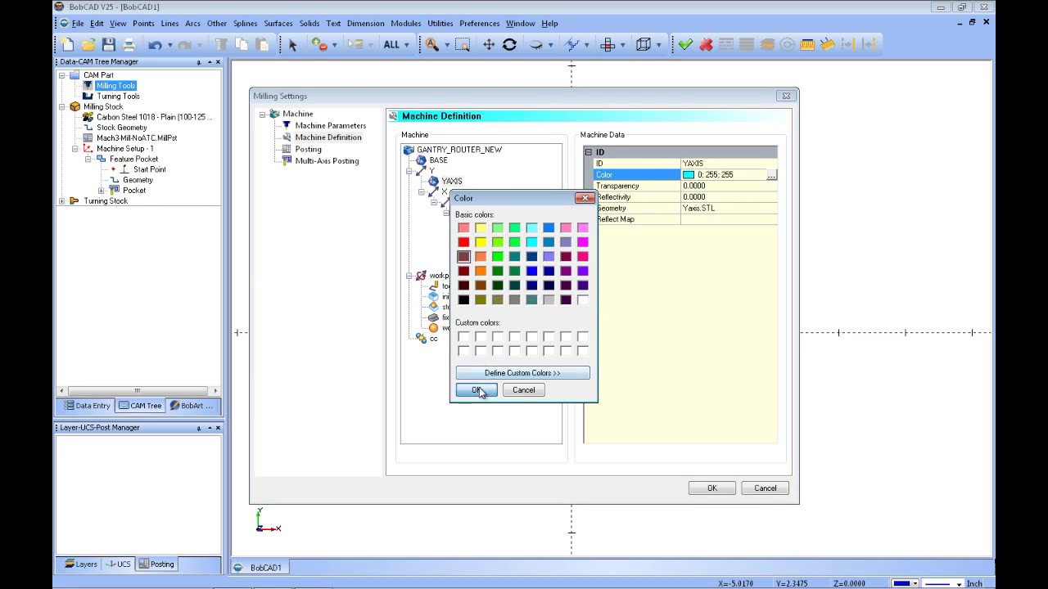
pyautogui.click(479, 391)
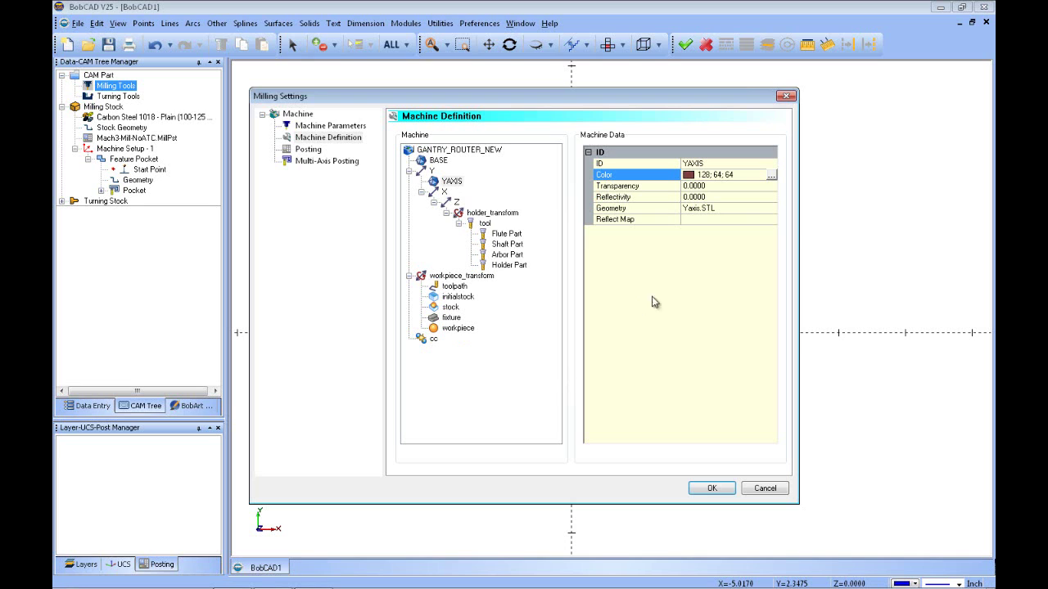
# Add Xaxis.STL as geometry under the X axis of the machine definition
pyautogui.rightClick(445, 192)
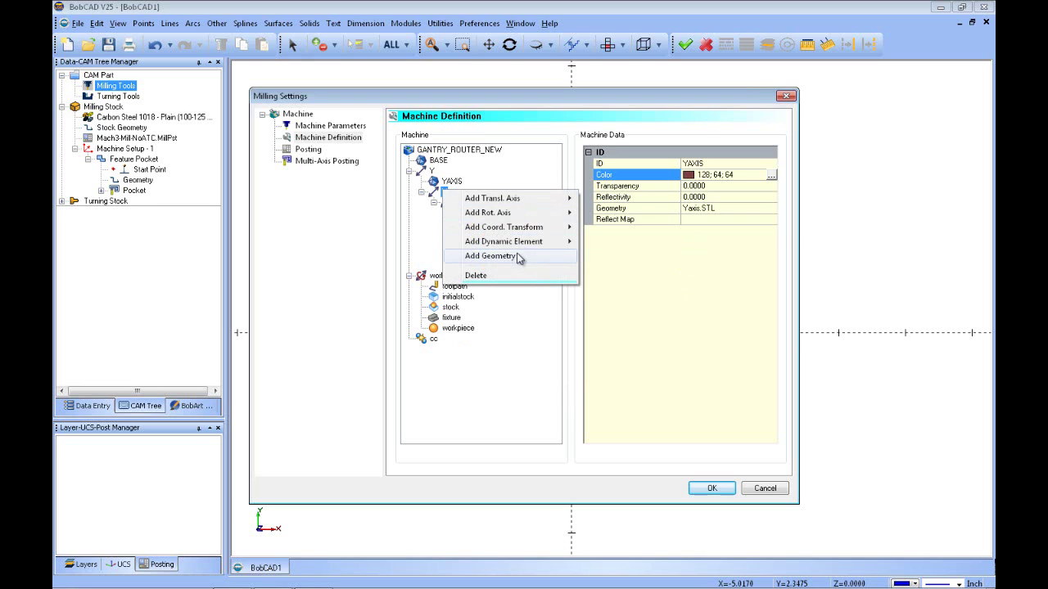
pyautogui.click(490, 256)
pyautogui.click(457, 235)
pyautogui.click(706, 441)
# Set the X axis geometry's ID to XAXIS and its color to blue-gray (128; 128; 192)
pyautogui.click(468, 203)
pyautogui.click(712, 167)
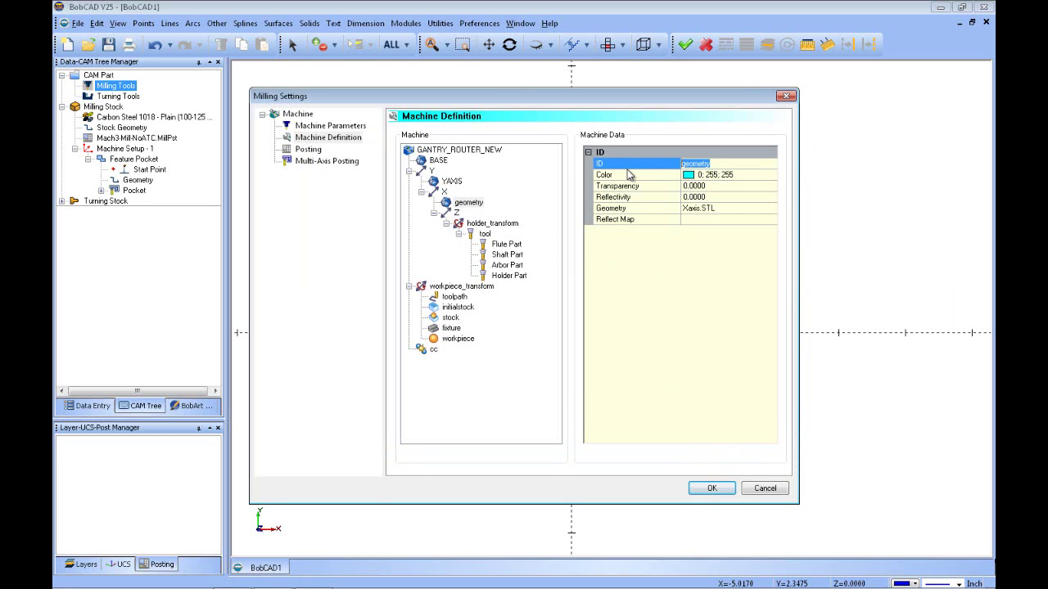
pyautogui.write('XAXIS')
pyautogui.click(704, 176)
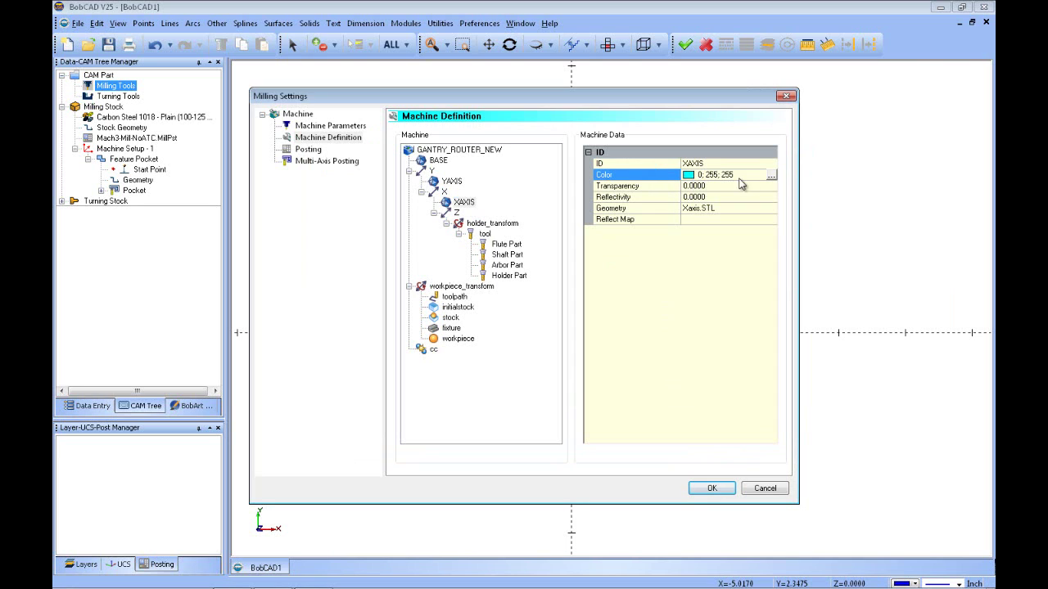
pyautogui.click(770, 177)
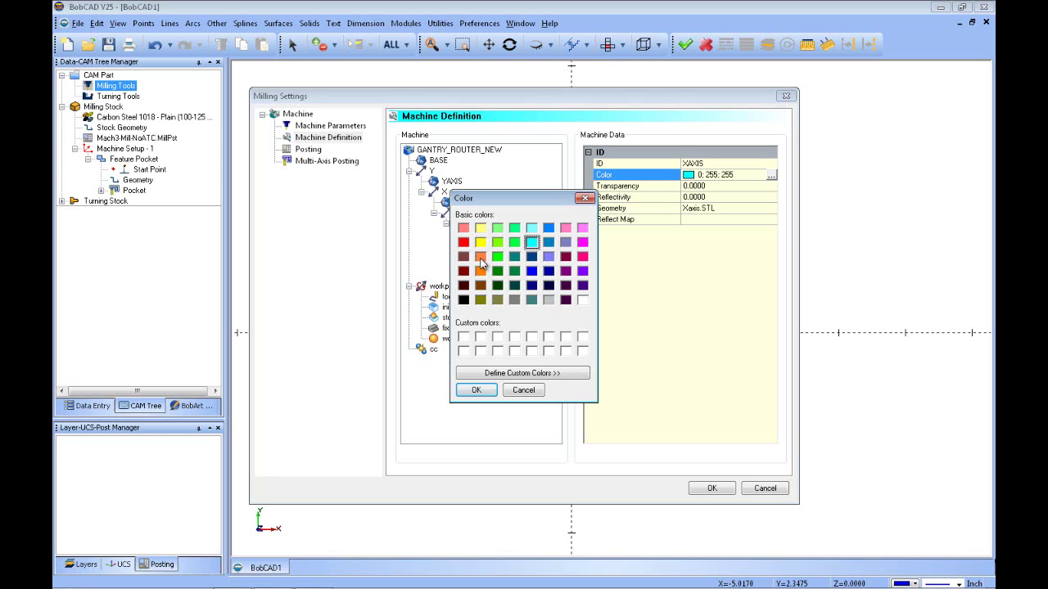
pyautogui.click(566, 242)
pyautogui.click(477, 390)
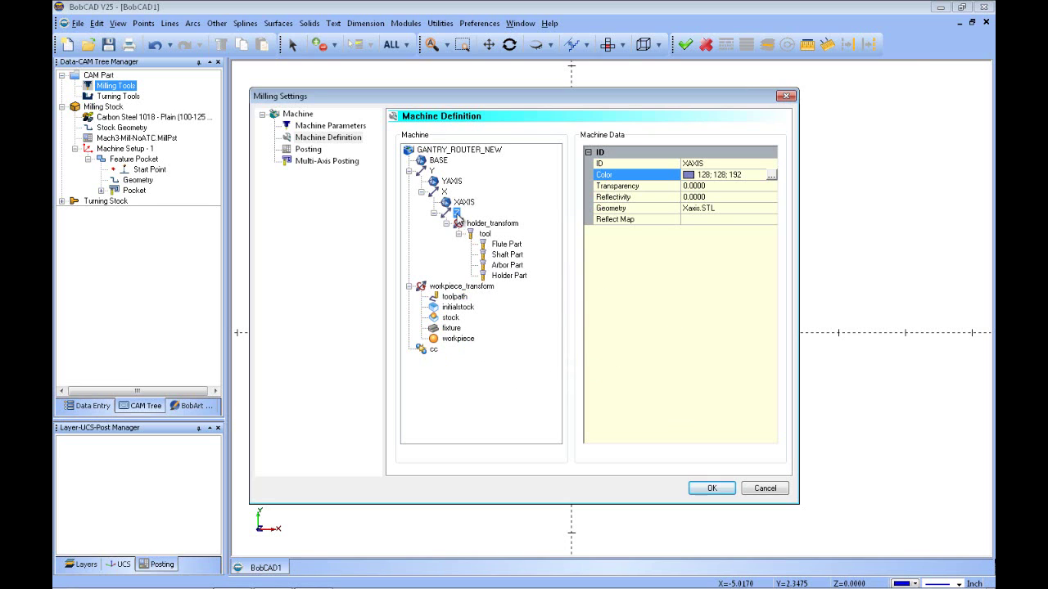
# Add Zaxis.STL as geometry under the Z axis and recolor the XAXIS geometry light gray (192; 192; 192)
pyautogui.rightClick(456, 213)
pyautogui.click(522, 267)
pyautogui.click(521, 276)
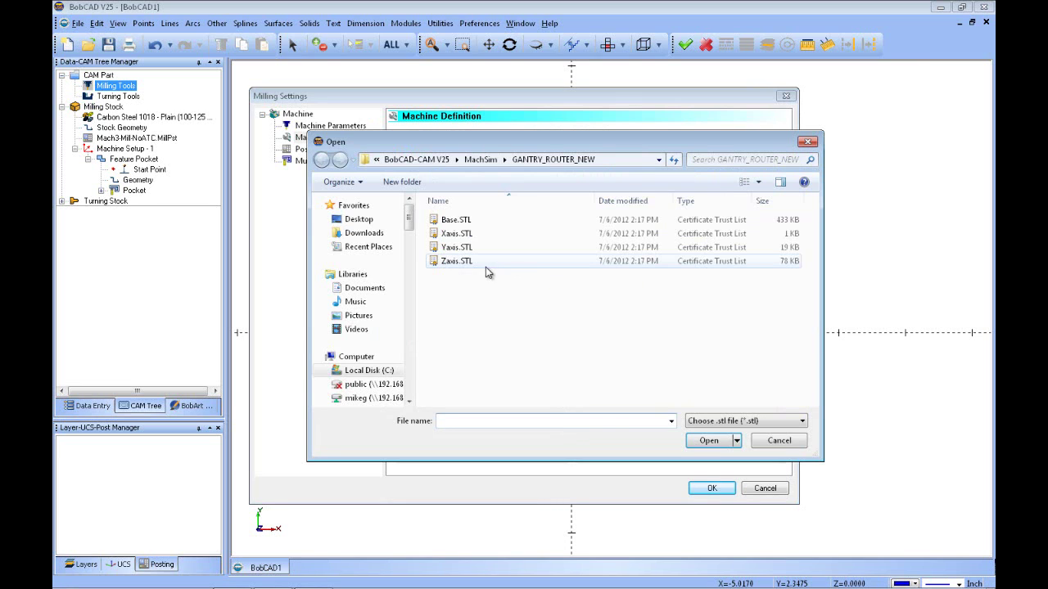
pyautogui.click(462, 261)
pyautogui.click(703, 440)
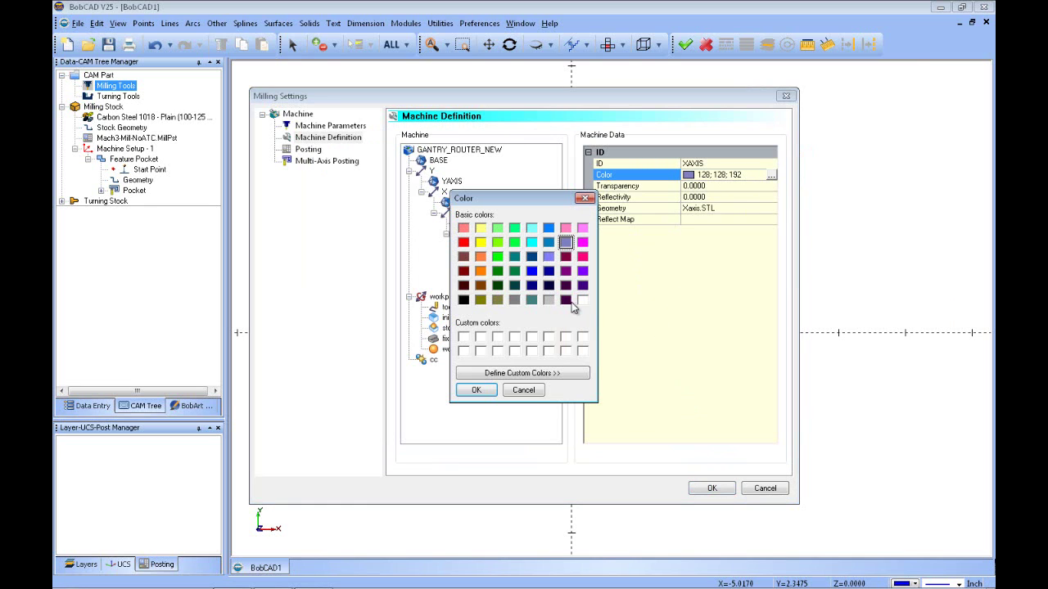
pyautogui.click(551, 302)
pyautogui.click(481, 390)
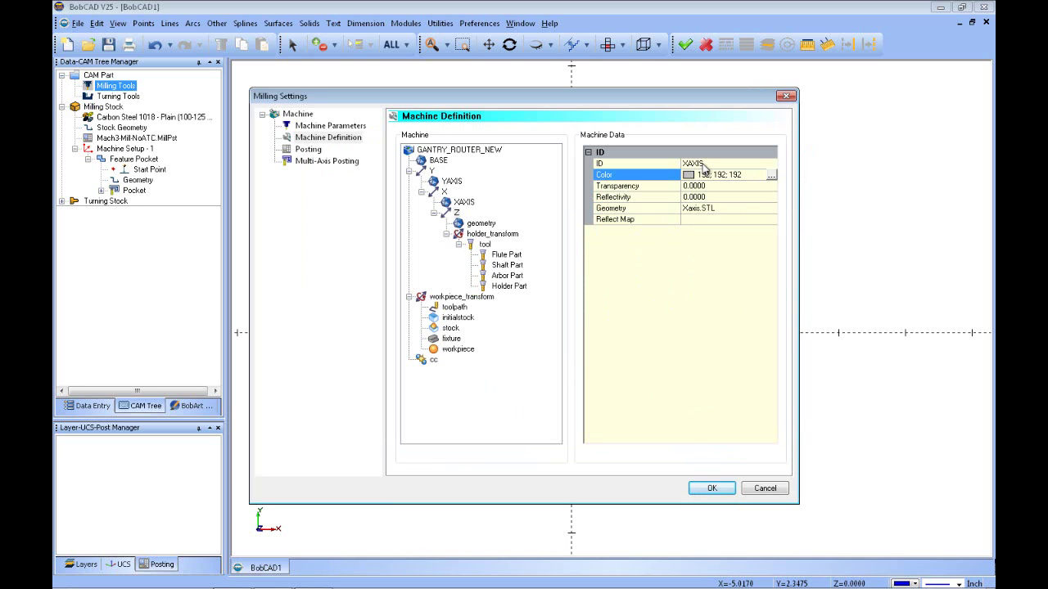
# Set the Z axis geometry's ID to ZAXIS and its color to dark magenta (128; 0; 64), and accept the milling settings
pyautogui.click(484, 227)
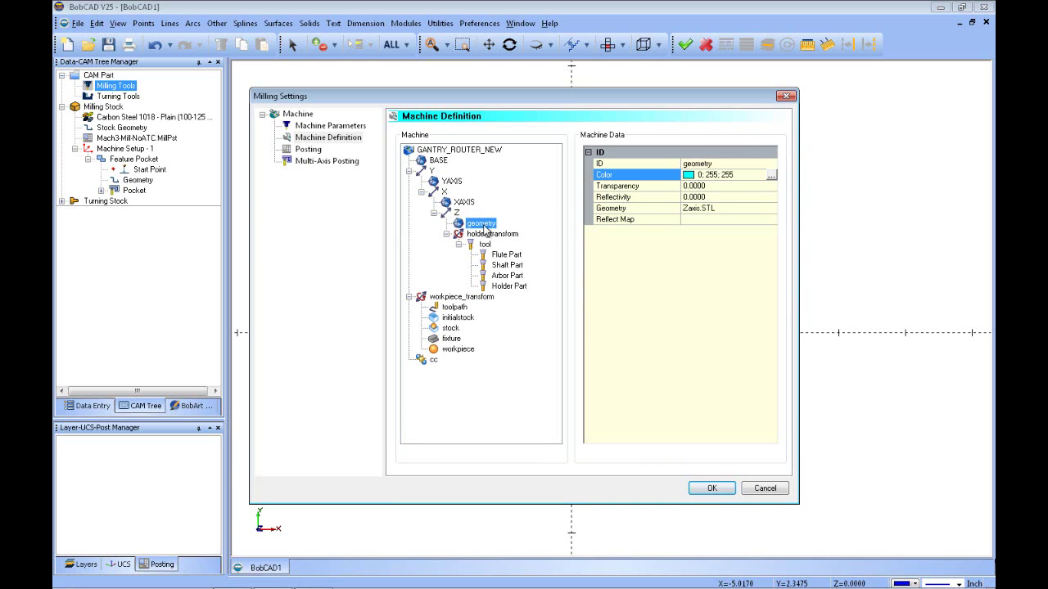
pyautogui.click(719, 167)
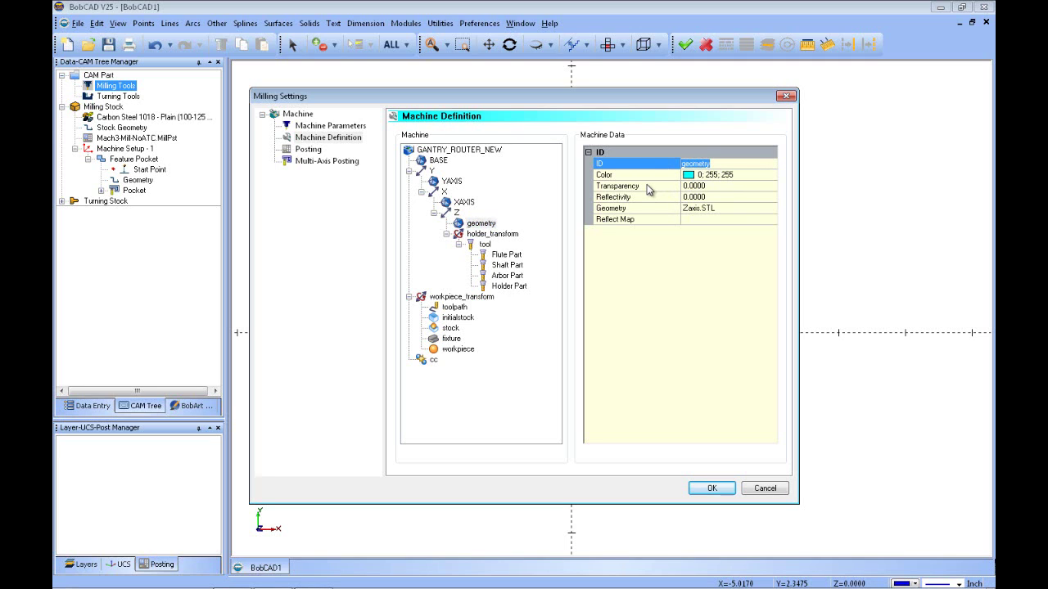
pyautogui.write('ZAXIS')
pyautogui.click(697, 177)
pyautogui.click(770, 177)
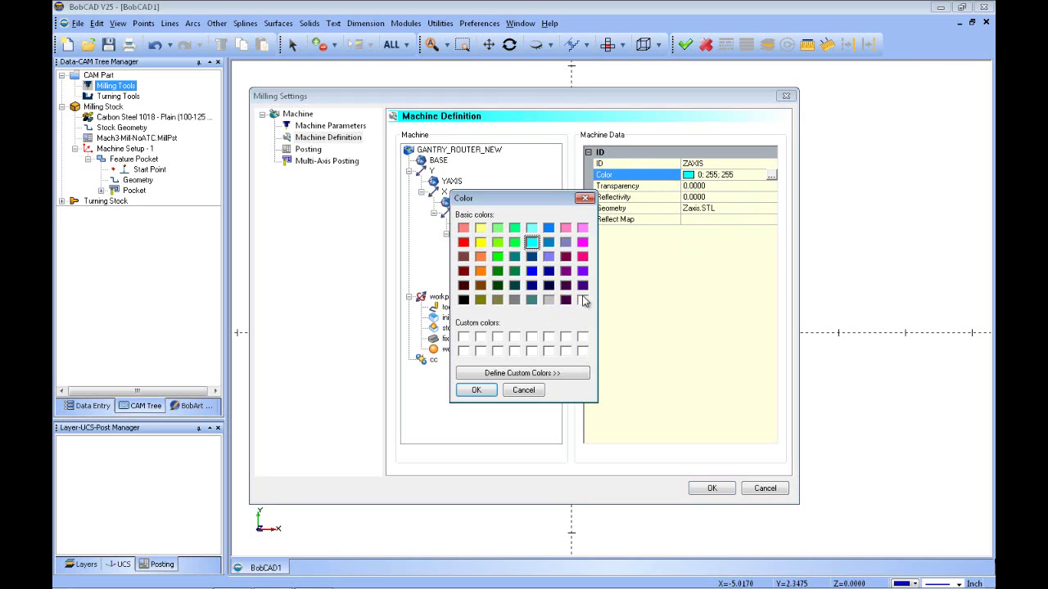
pyautogui.click(565, 258)
pyautogui.click(475, 391)
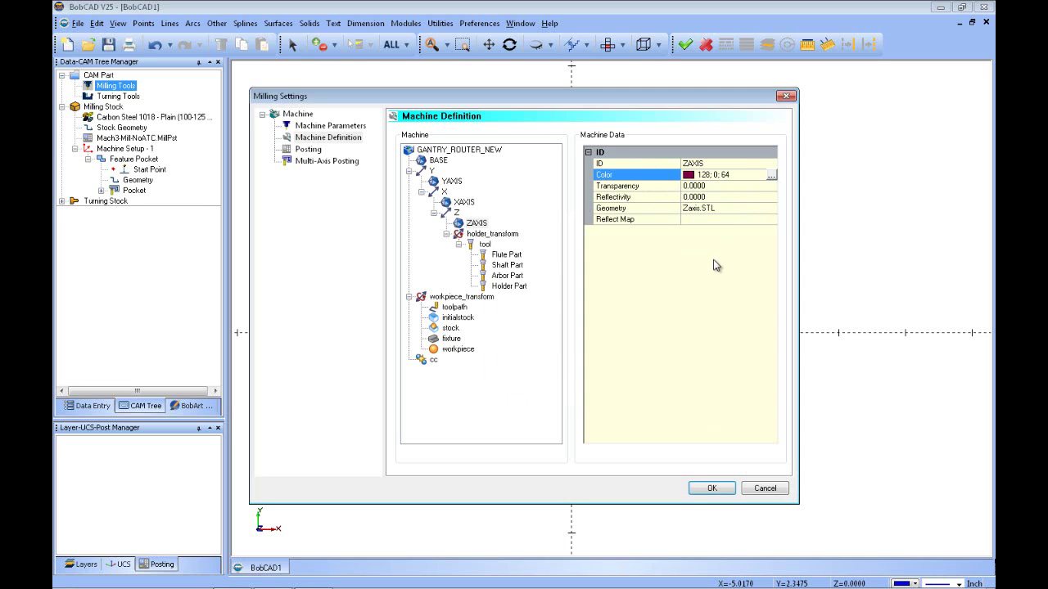
pyautogui.click(709, 488)
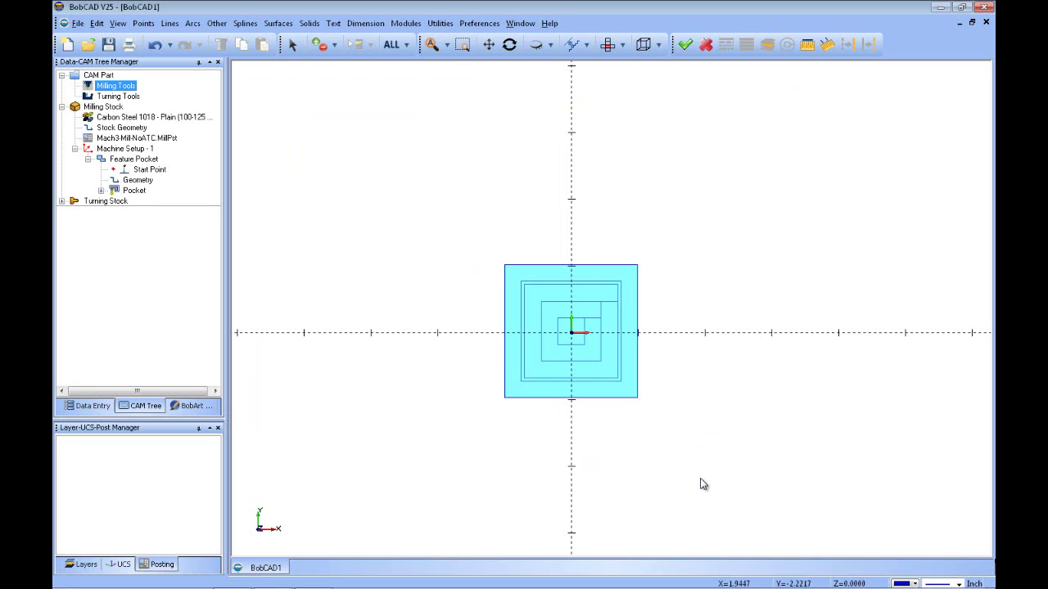
# Try to run the mill simulation of the pocket toolpath
pyautogui.click(205, 118)
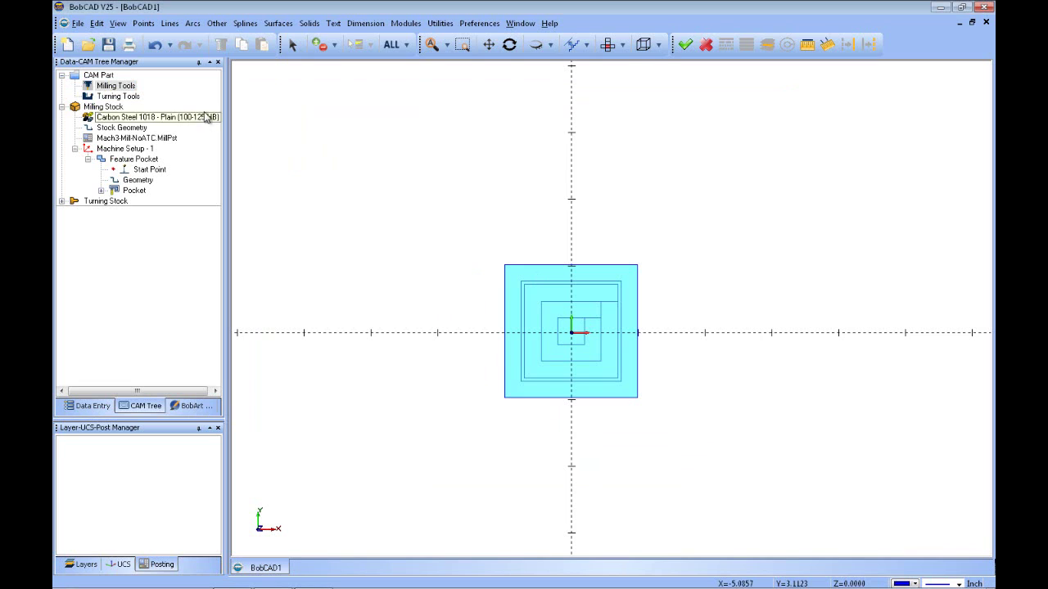
pyautogui.click(402, 27)
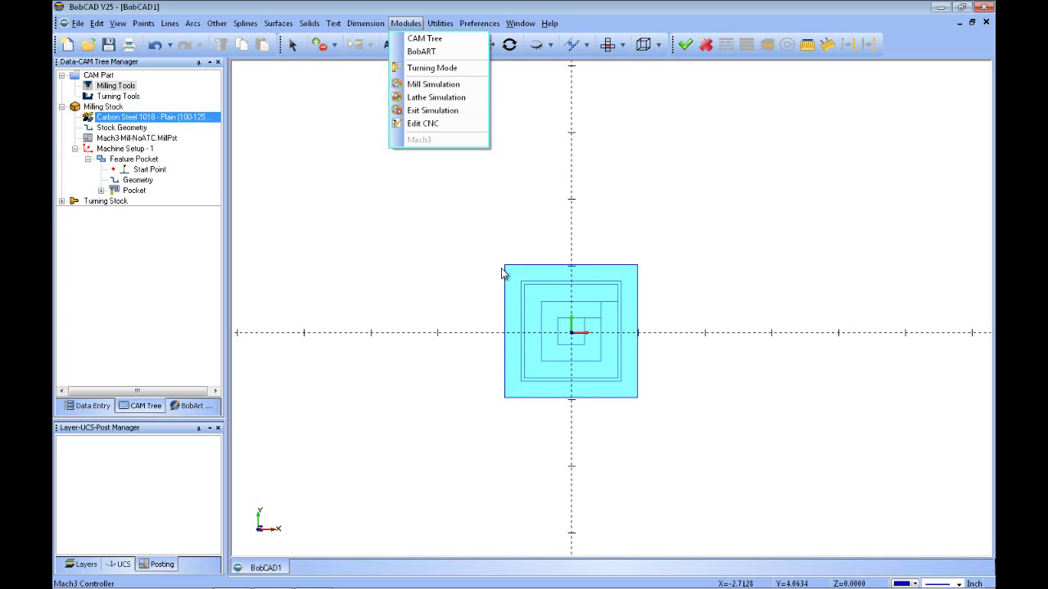
pyautogui.click(433, 84)
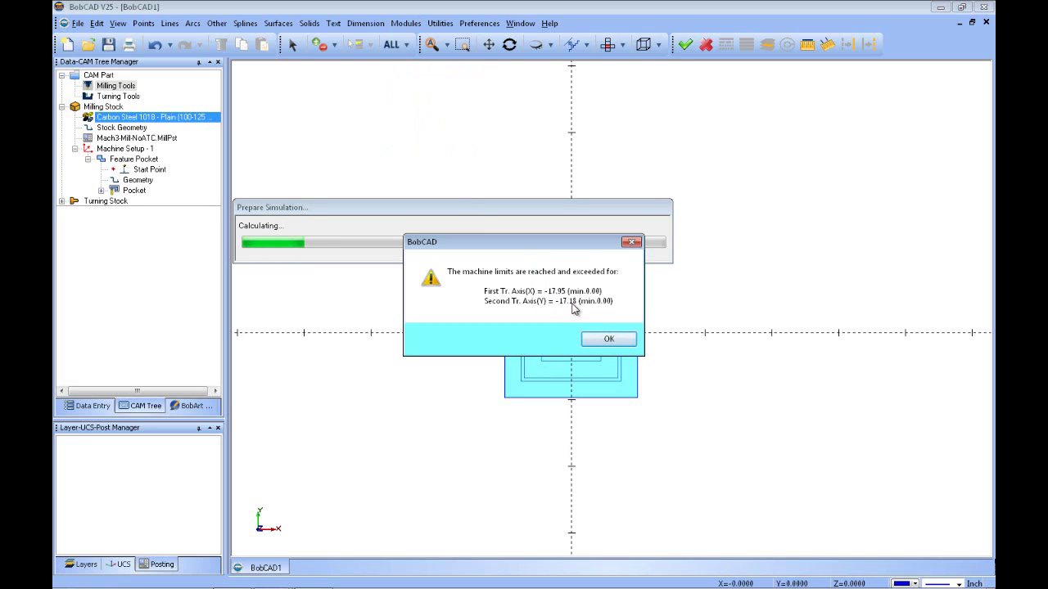
pyautogui.click(604, 338)
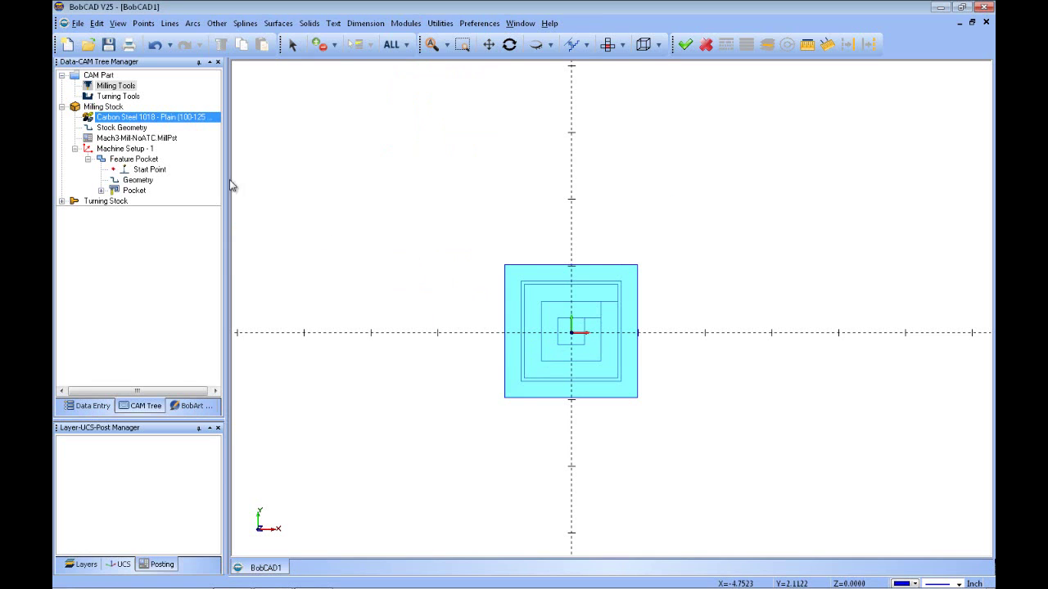
# Translate the square's geometry from the origin about 2.8 inches in positive X and 2.4 inches in positive Y
pyautogui.click(441, 24)
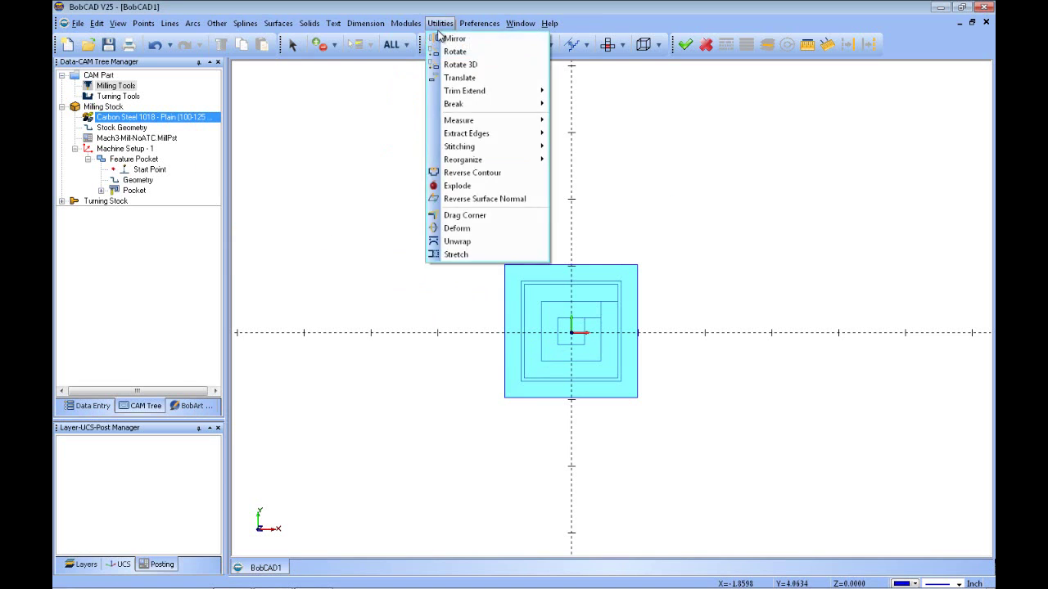
pyautogui.click(448, 78)
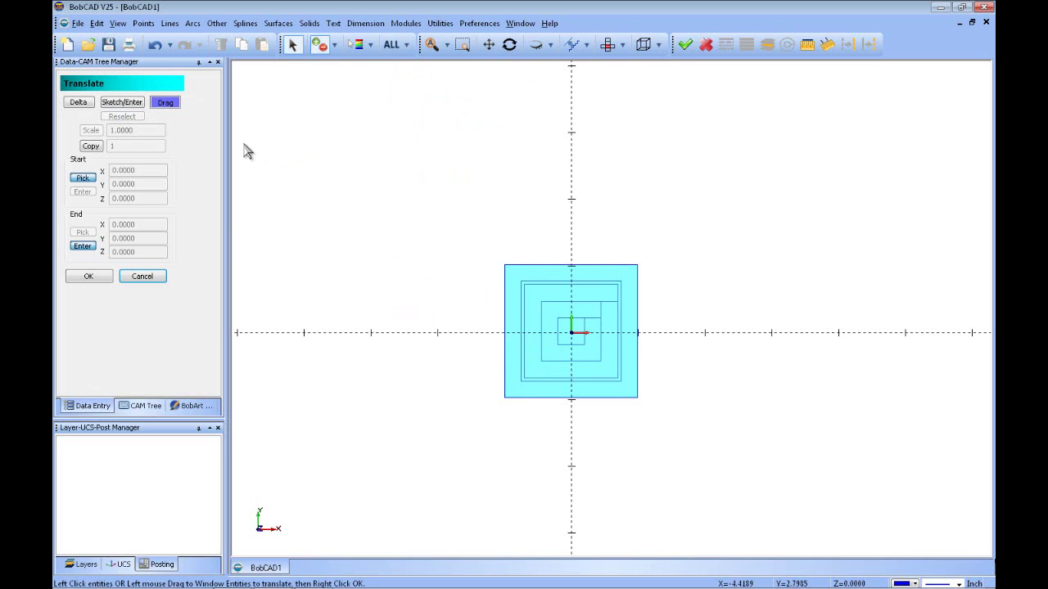
pyautogui.moveTo(394, 204); pyautogui.dragTo(676, 435)
pyautogui.rightClick(486, 271)
pyautogui.click(502, 274)
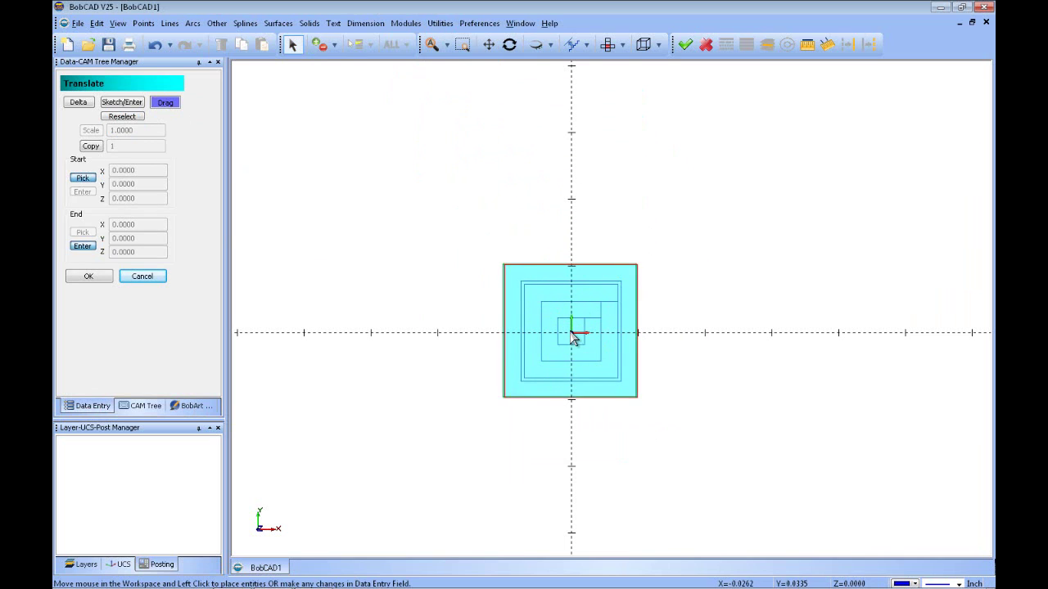
pyautogui.click(759, 177)
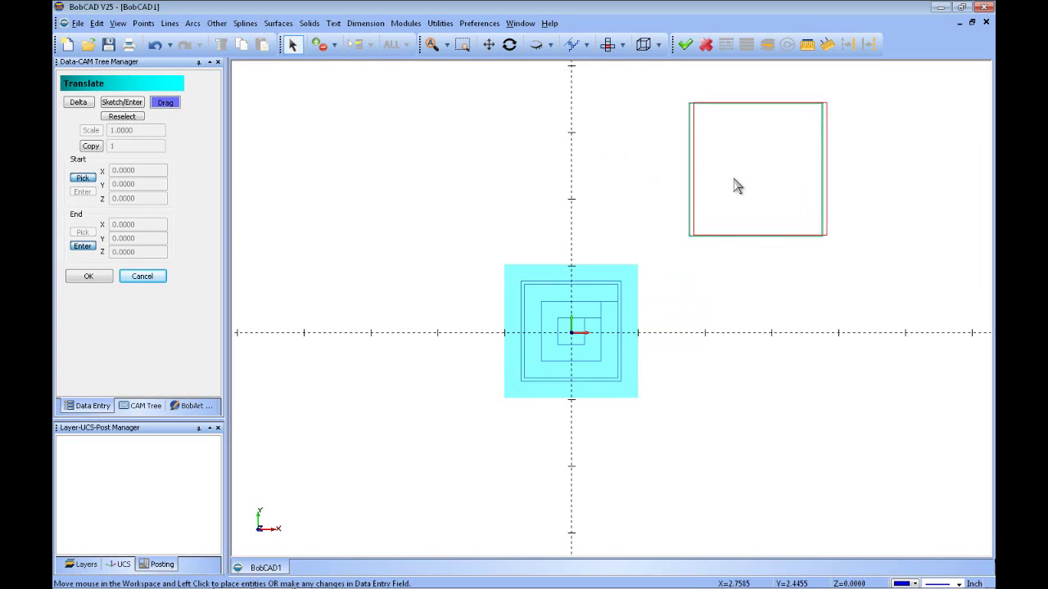
pyautogui.press('Escape')
# Redefine the milling stock as rectangular with the Stock Wizard so it encloses the moved square
pyautogui.click(152, 407)
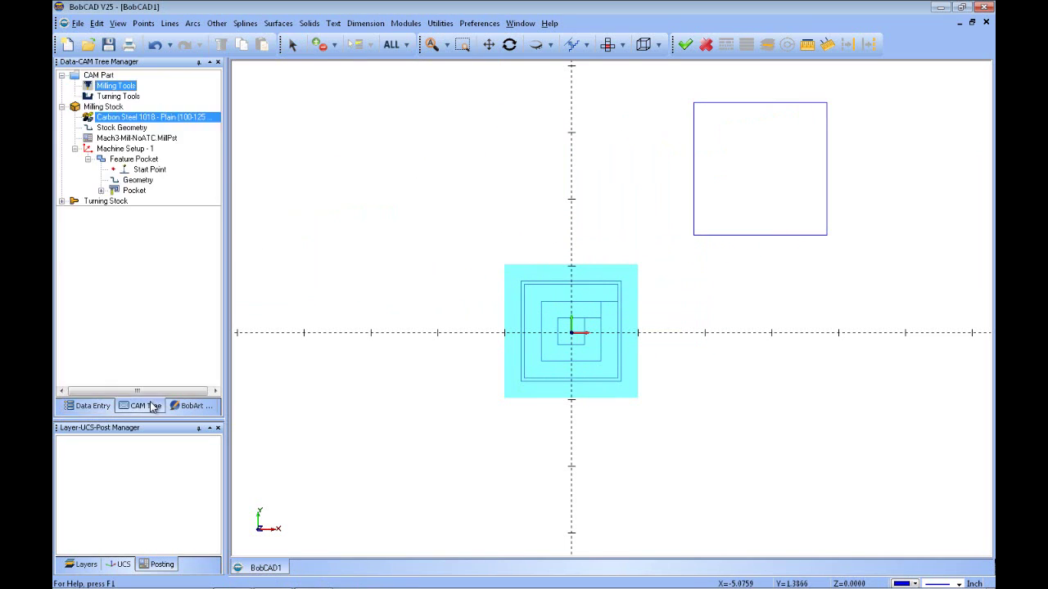
pyautogui.rightClick(115, 106)
pyautogui.click(151, 119)
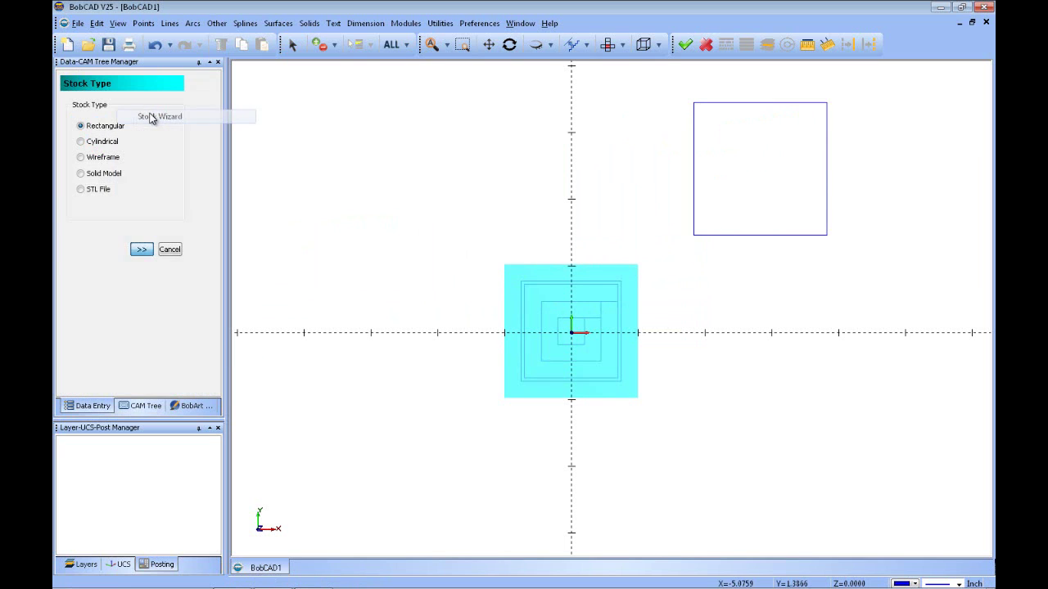
pyautogui.click(145, 255)
pyautogui.click(141, 345)
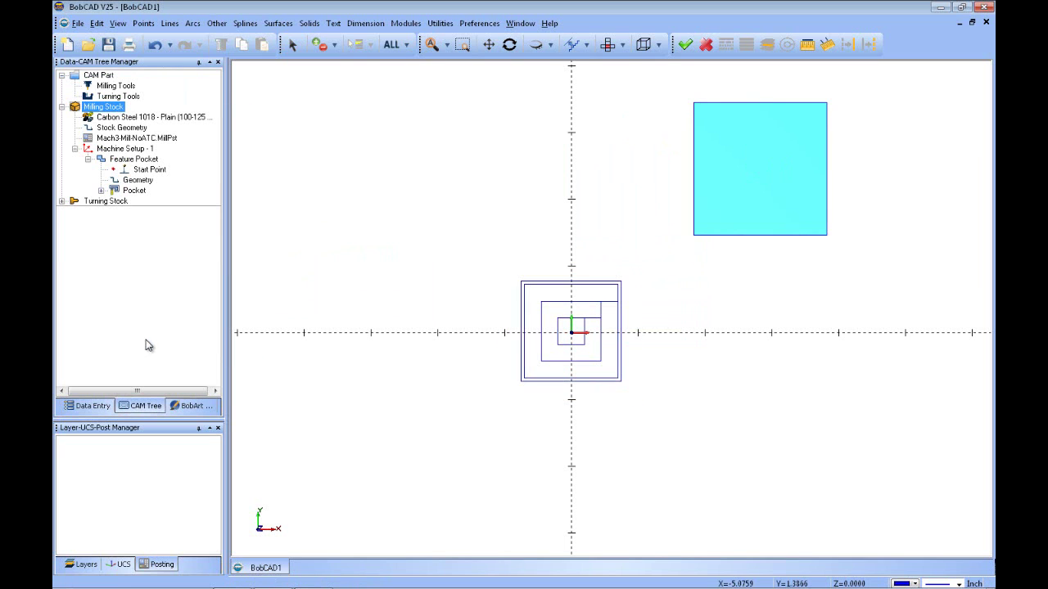
# Reconfirm the moved square as the pocket feature's geometry and recompute the pocket toolpath
pyautogui.click(139, 180)
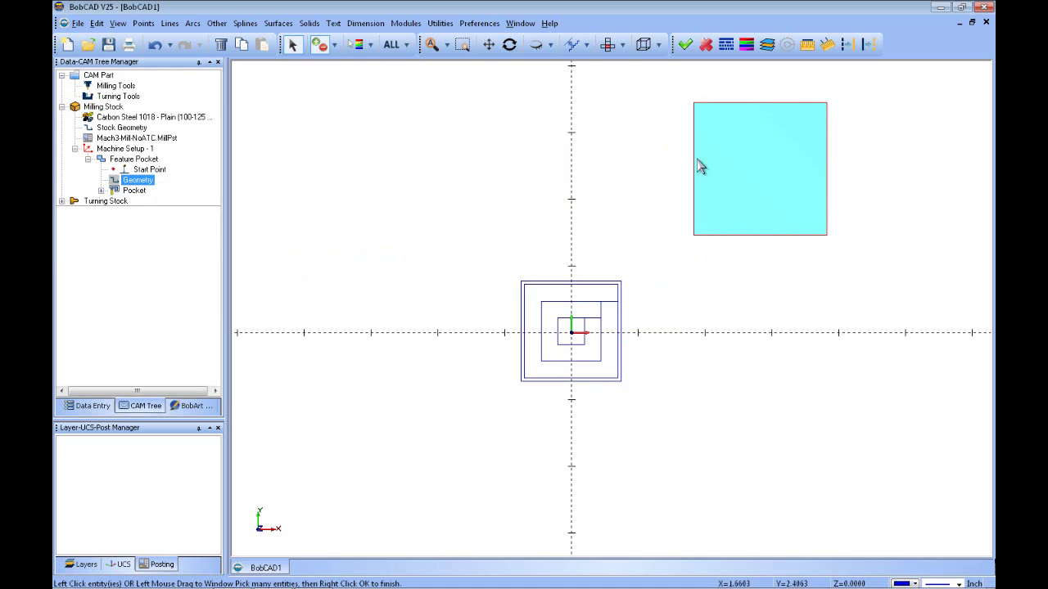
pyautogui.rightClick(591, 117)
pyautogui.click(610, 124)
pyautogui.click(137, 191)
pyautogui.rightClick(142, 196)
pyautogui.click(264, 215)
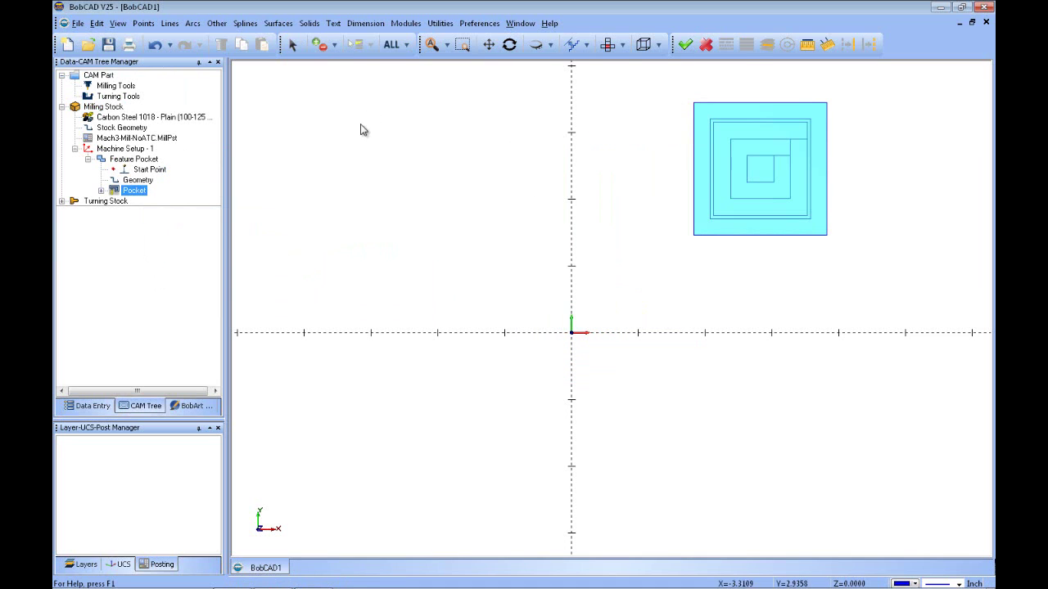
# Start the mill simulation and examine the assembled gantry router model from several angles
pyautogui.click(406, 24)
pyautogui.click(409, 83)
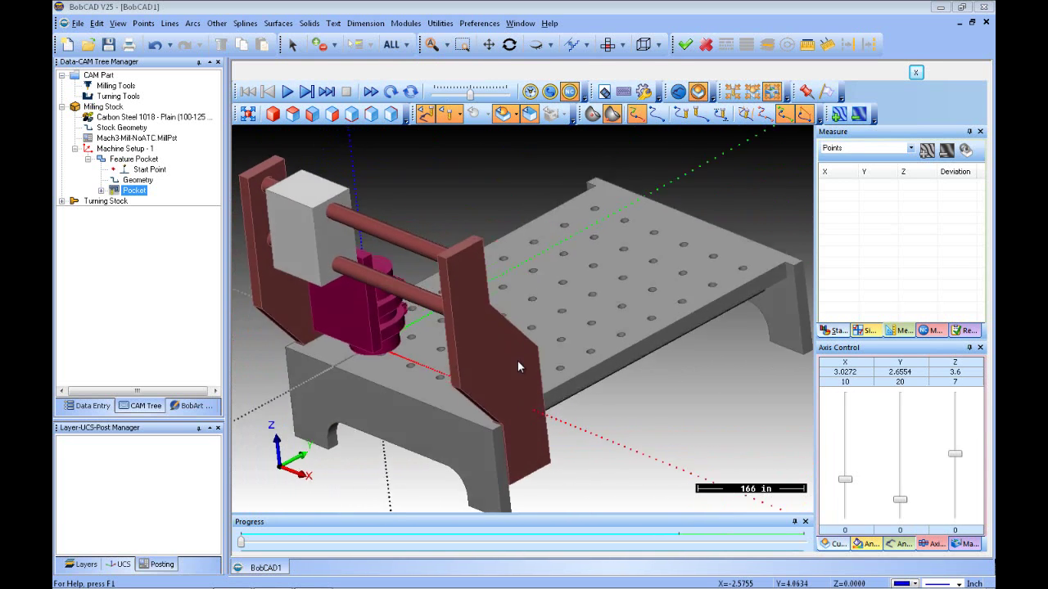
pyautogui.moveTo(531, 346); pyautogui.dragTo(434, 336, button='middle')
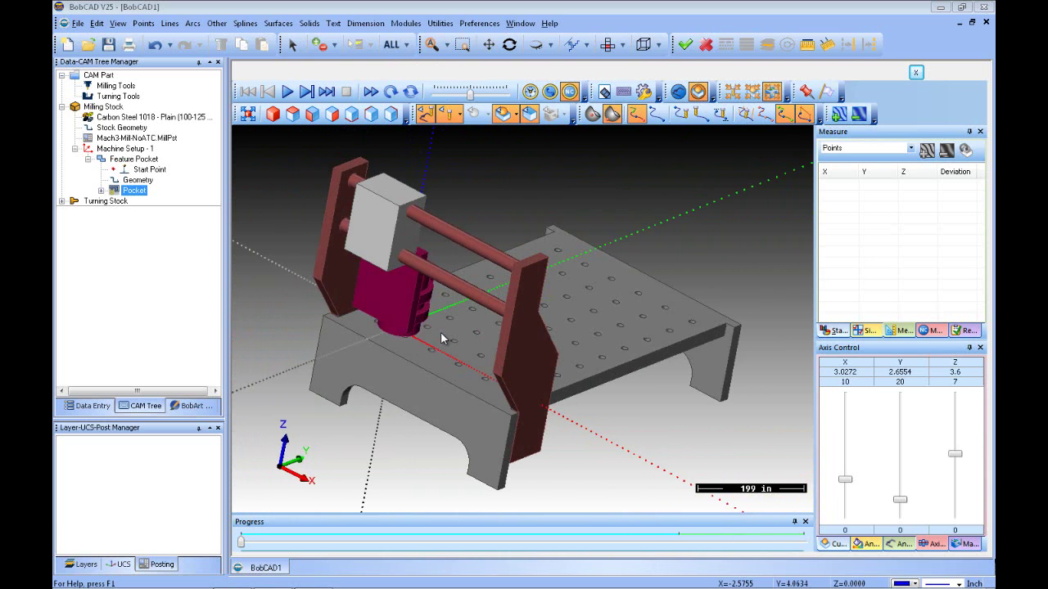
pyautogui.moveTo(717, 347); pyautogui.dragTo(521, 332, button='middle')
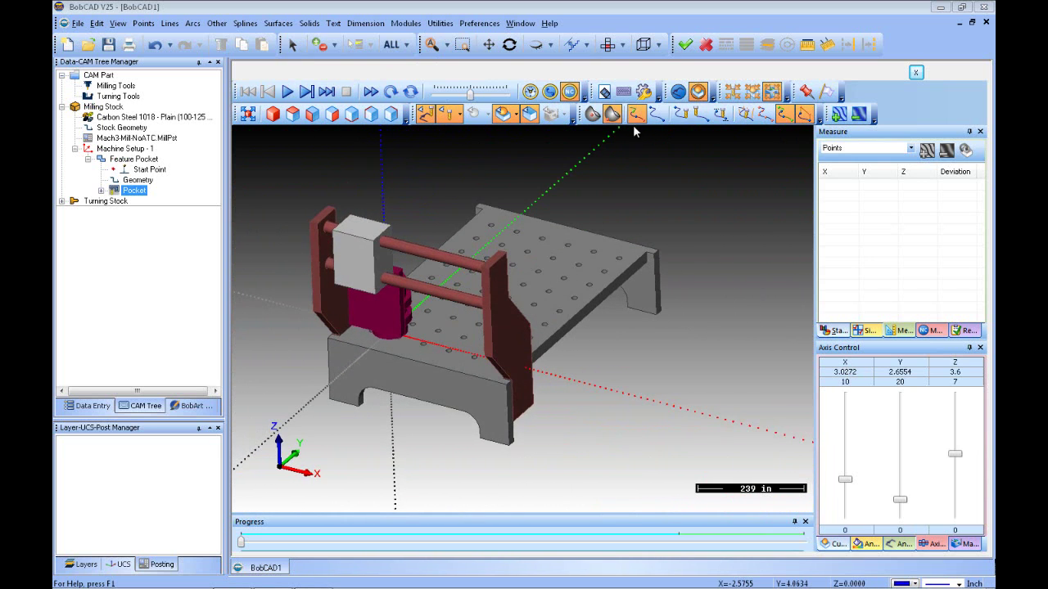
# Compare the tool-and-stock display with the full machine display, run the pocket simulation once, and exit the simulation
pyautogui.click(751, 91)
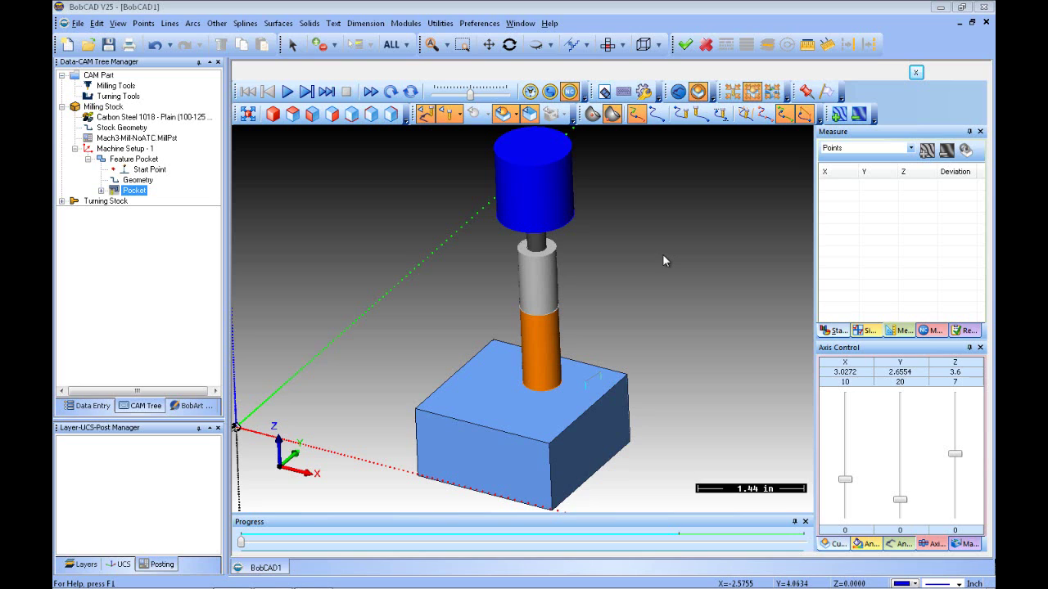
pyautogui.click(734, 92)
pyautogui.click(771, 92)
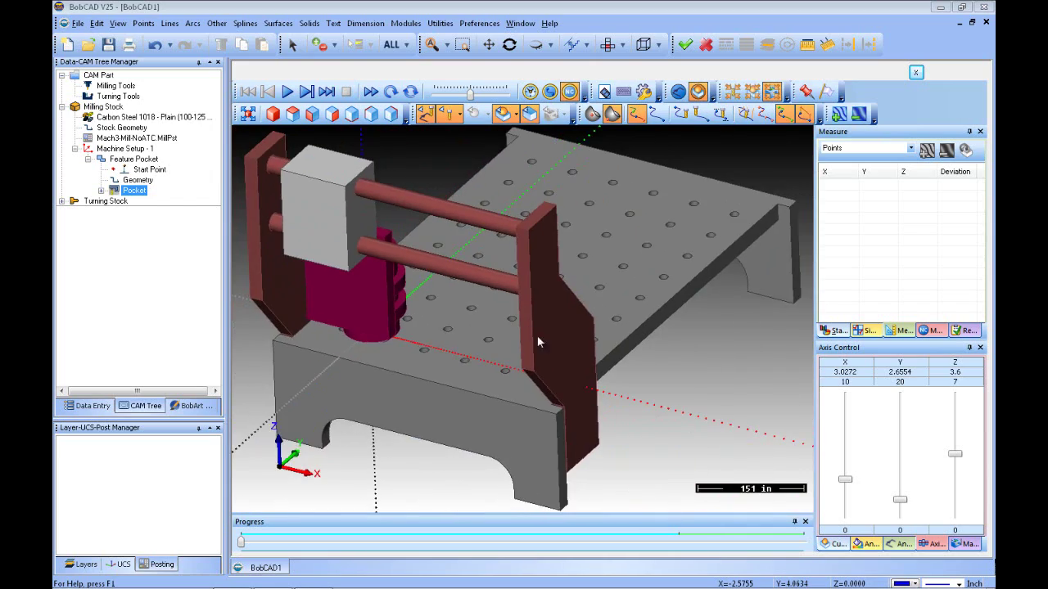
pyautogui.moveTo(574, 315); pyautogui.dragTo(545, 343, button='middle')
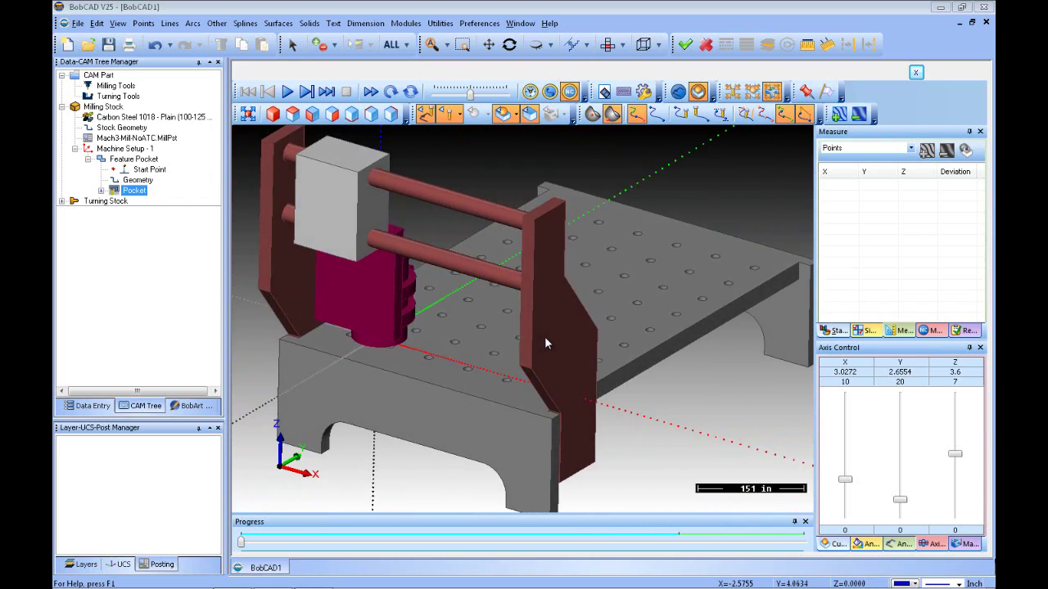
pyautogui.moveTo(677, 329)
pyautogui.mouseDown(button='middle')
pyautogui.moveTo(630, 330)
pyautogui.moveTo(578, 311)
pyautogui.moveTo(746, 332)
pyautogui.moveTo(727, 313)
pyautogui.moveTo(682, 317)
pyautogui.mouseUp(button='middle')
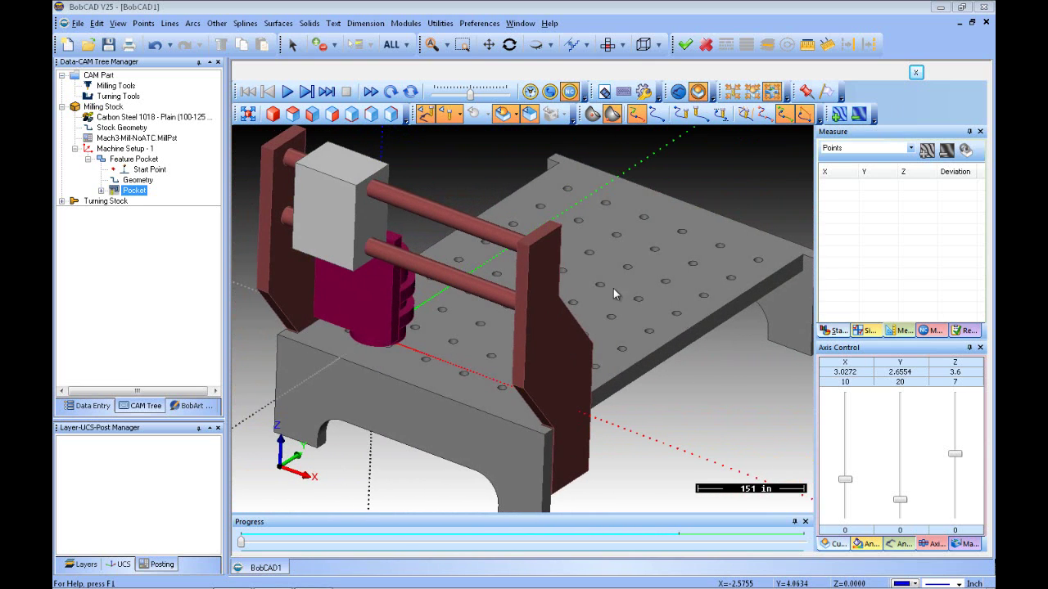
pyautogui.click(287, 90)
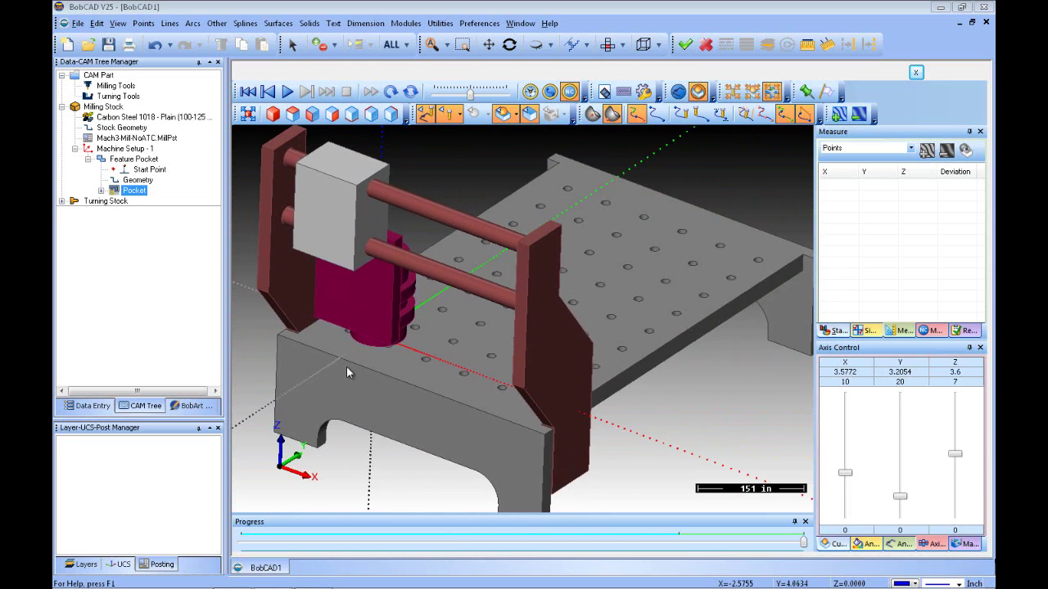
pyautogui.click(916, 72)
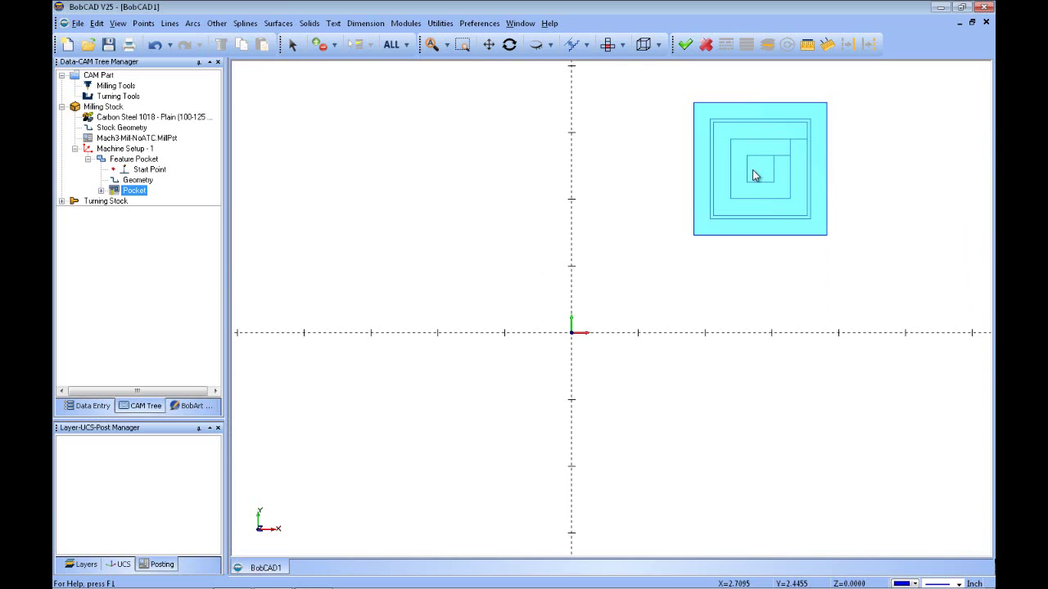
# Edit Machine Setup - 1 to change the Z value of work offset 1, raising the stock on the router table
pyautogui.click(107, 117)
pyautogui.click(90, 107)
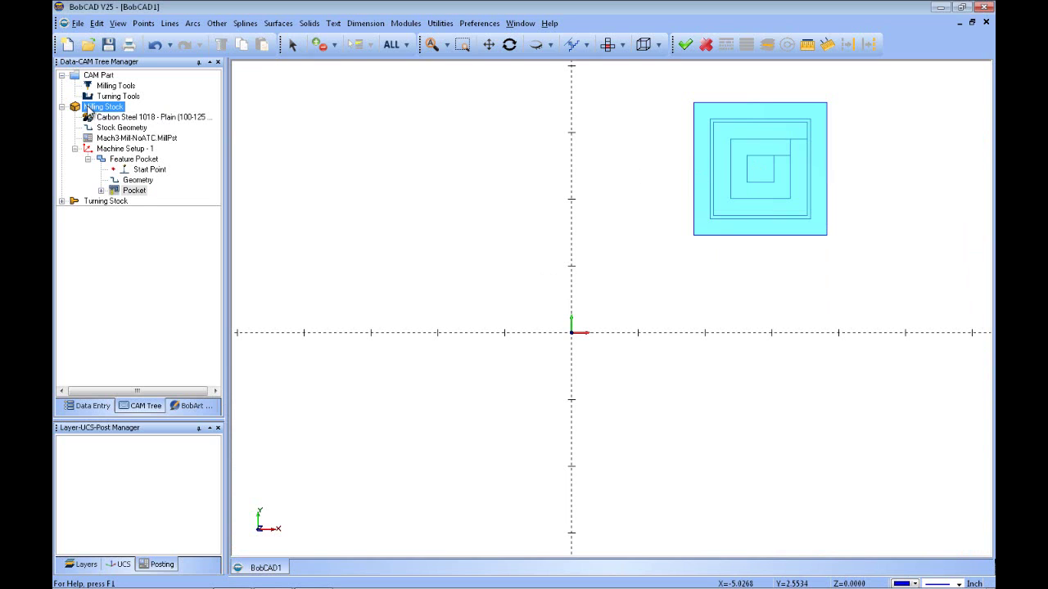
pyautogui.rightClick(90, 107)
pyautogui.click(262, 121)
pyautogui.click(153, 169)
pyautogui.click(141, 149)
pyautogui.rightClick(139, 151)
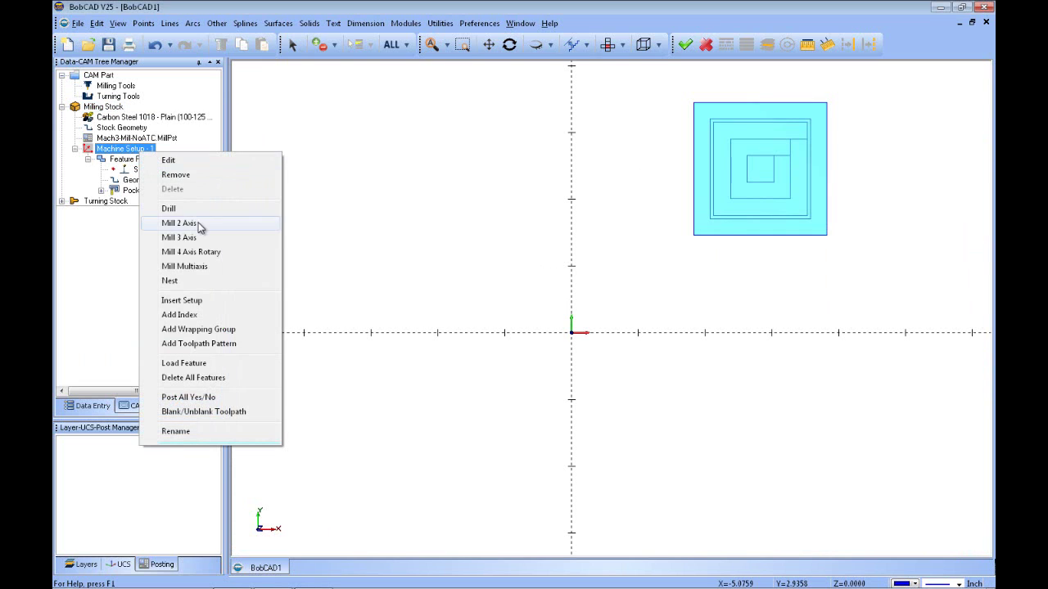
pyautogui.click(168, 161)
pyautogui.click(167, 262)
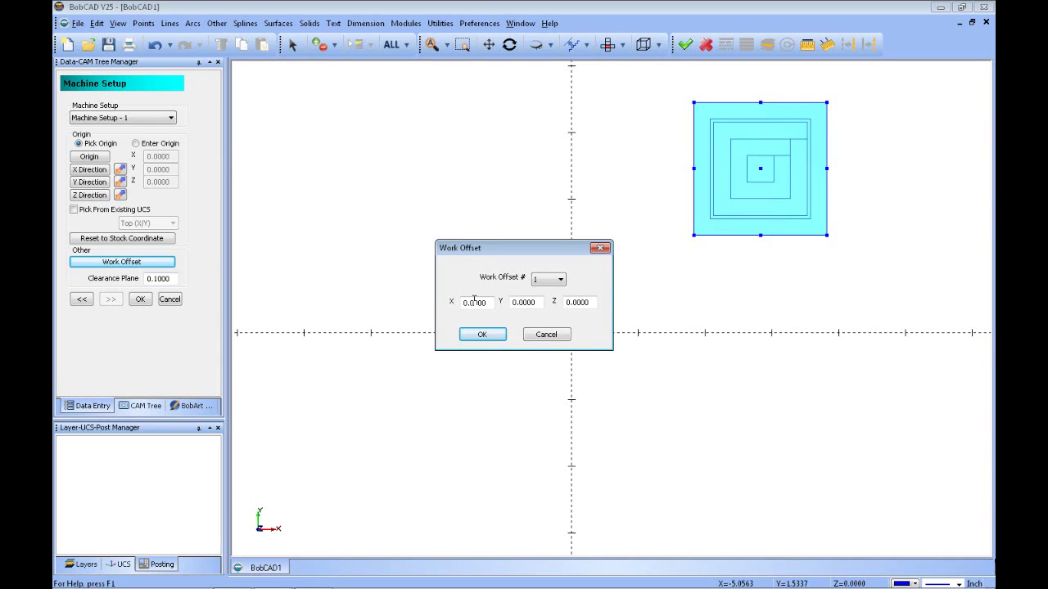
pyautogui.doubleClick(569, 304)
pyautogui.click(495, 336)
pyautogui.click(147, 299)
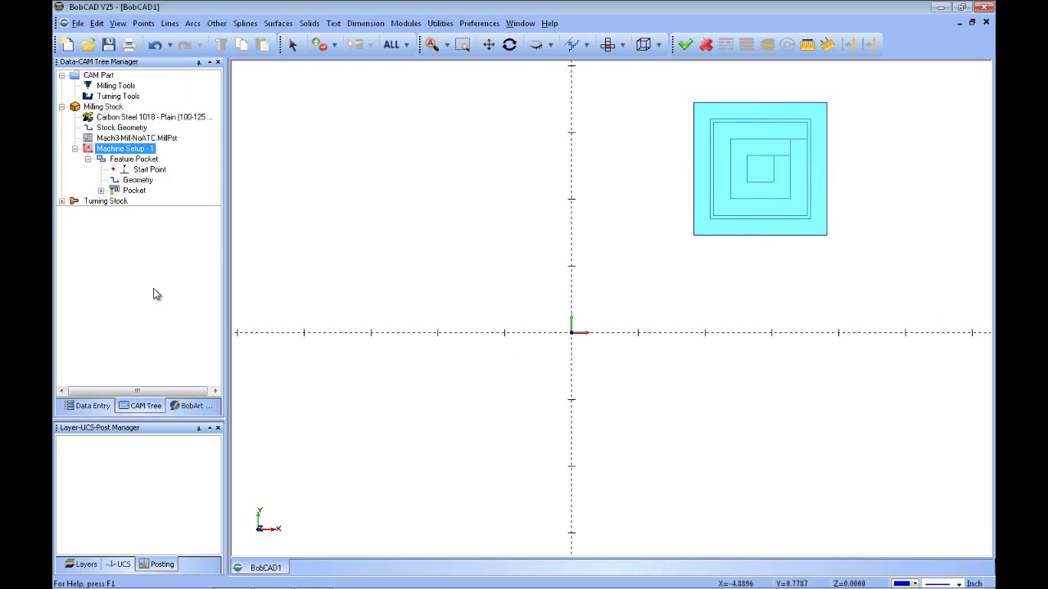
# Start the mill simulation again, run the pocket toolpath, and examine the tool and stock on the router table
pyautogui.click(405, 23)
pyautogui.click(432, 84)
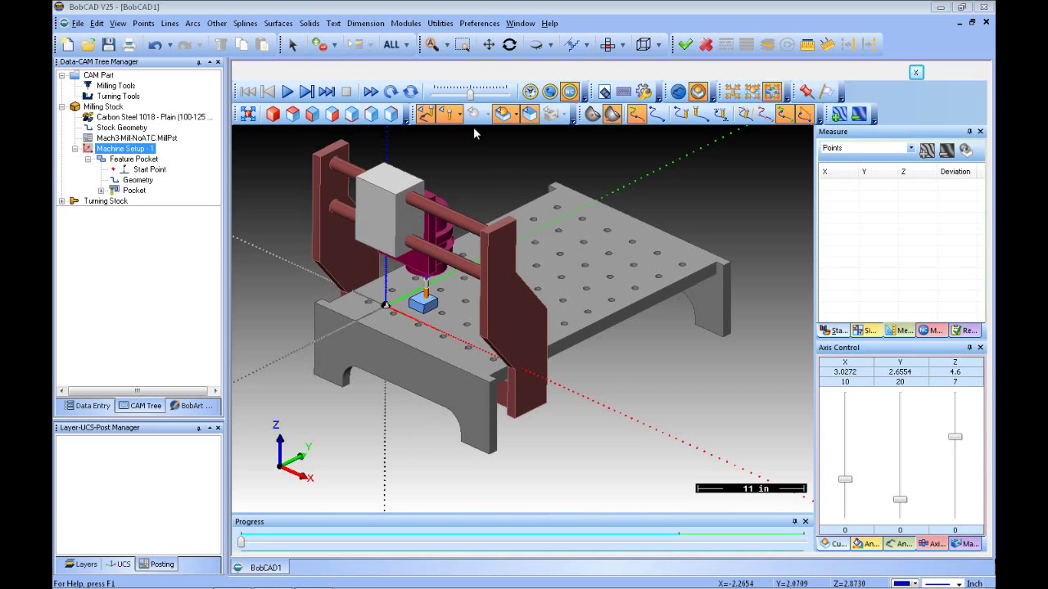
pyautogui.click(288, 90)
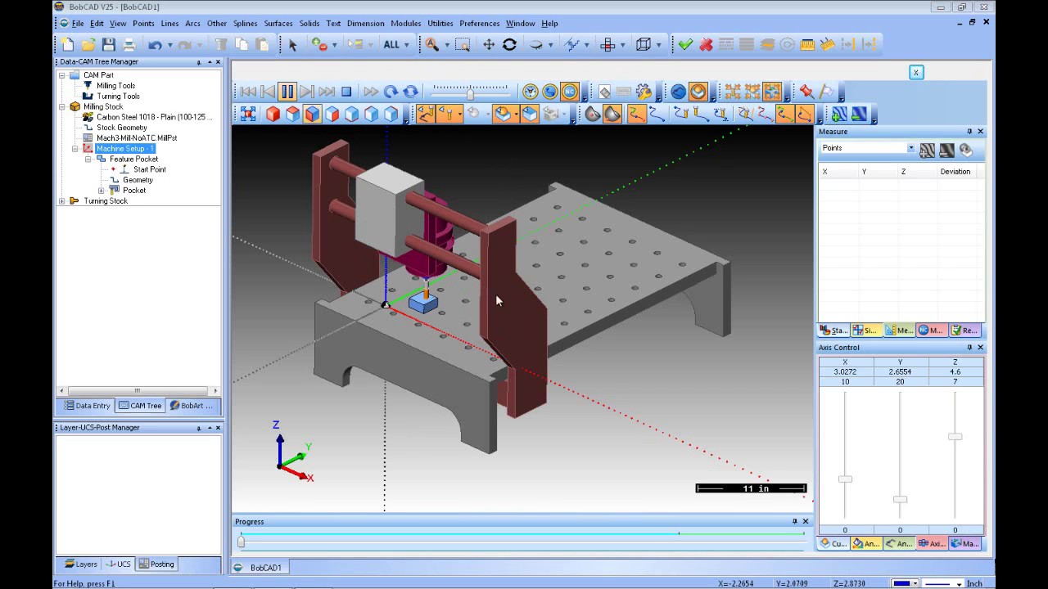
pyautogui.scroll(5, 421, 293)
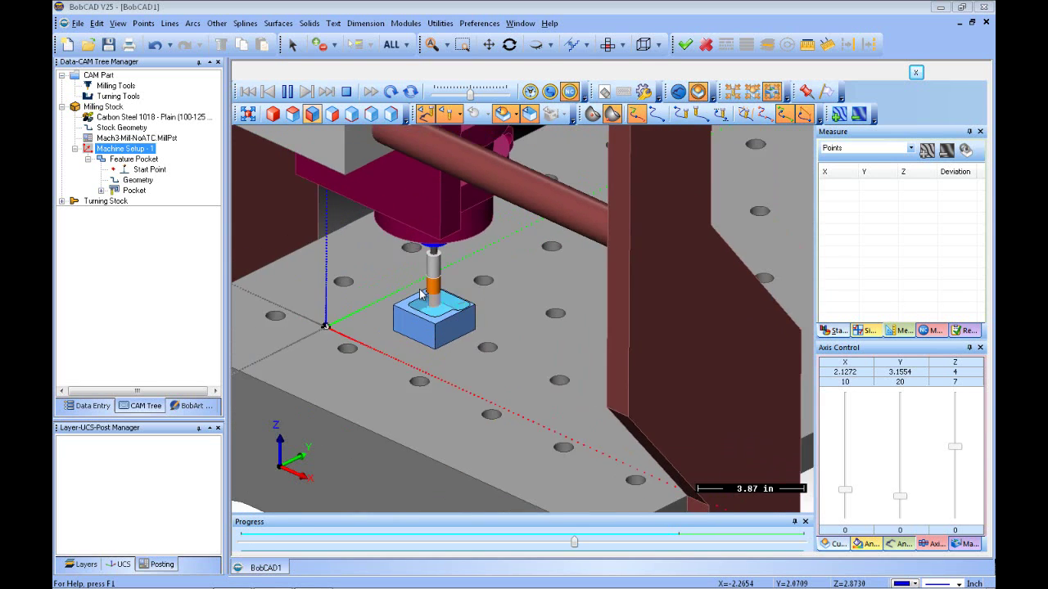
pyautogui.scroll(-5, 420, 293)
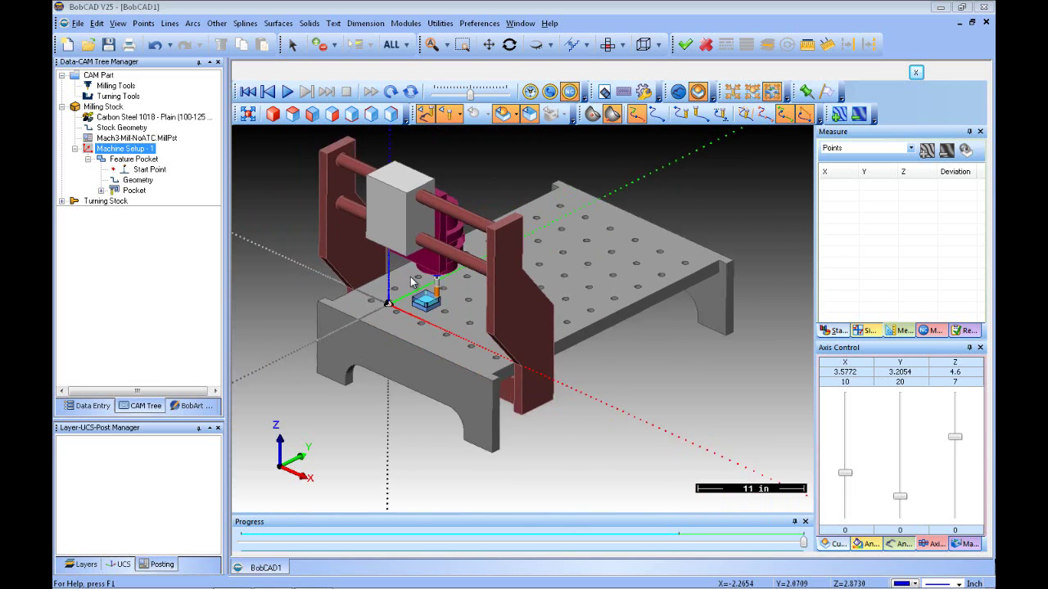
pyautogui.scroll(4, 410, 277)
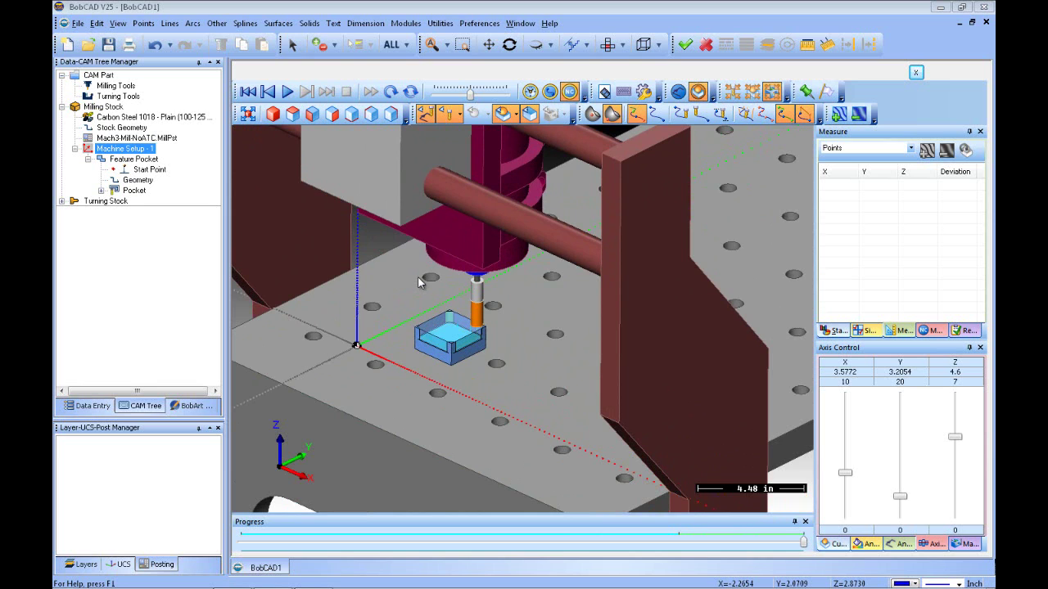
pyautogui.scroll(-3, 416, 276)
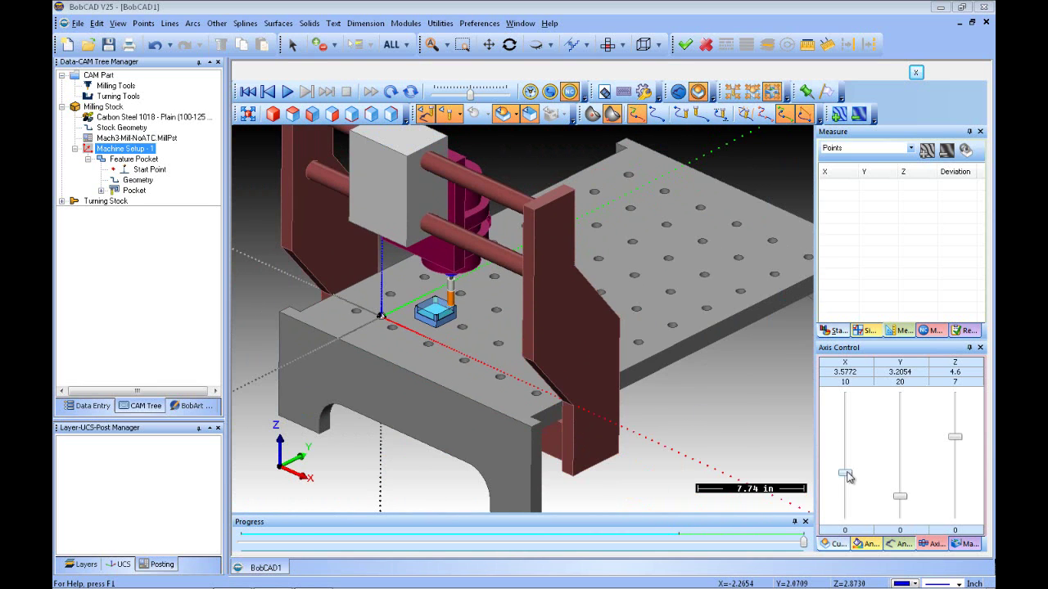
# Set all machine axis values, X, Y and Z, to 0
pyautogui.doubleClick(845, 475)
pyautogui.click(609, 336)
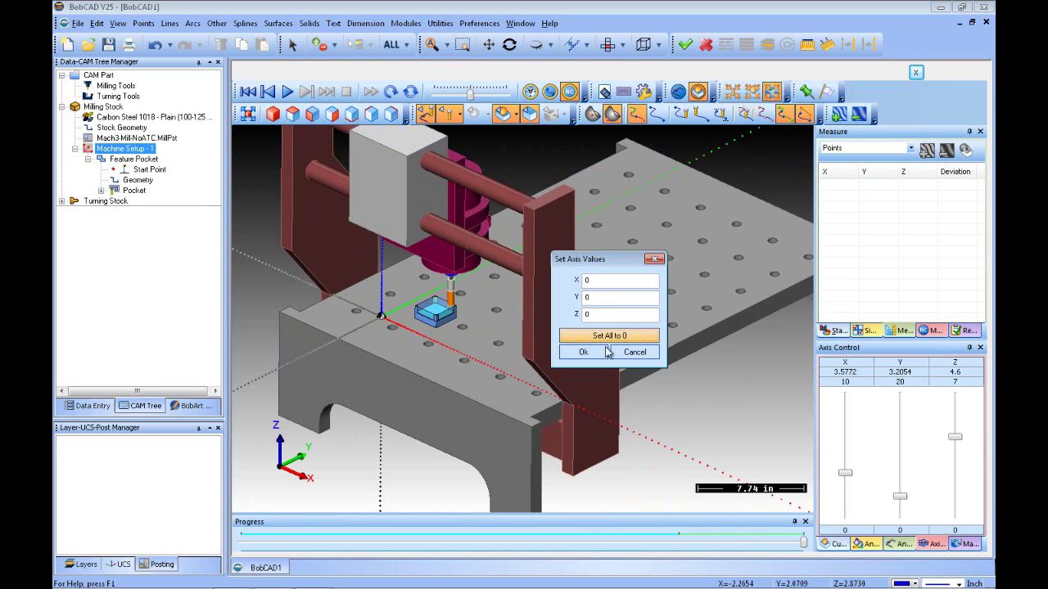
pyautogui.click(583, 352)
# Jog the machine axes to about Z 4.2, Y 10.1 and X 4.9 to check the gantry's motion
pyautogui.moveTo(955, 515); pyautogui.dragTo(955, 442)
pyautogui.moveTo(900, 515); pyautogui.dragTo(900, 459)
pyautogui.moveTo(845, 516); pyautogui.dragTo(841, 459)
pyautogui.moveTo(506, 208); pyautogui.dragTo(538, 253, button='middle')
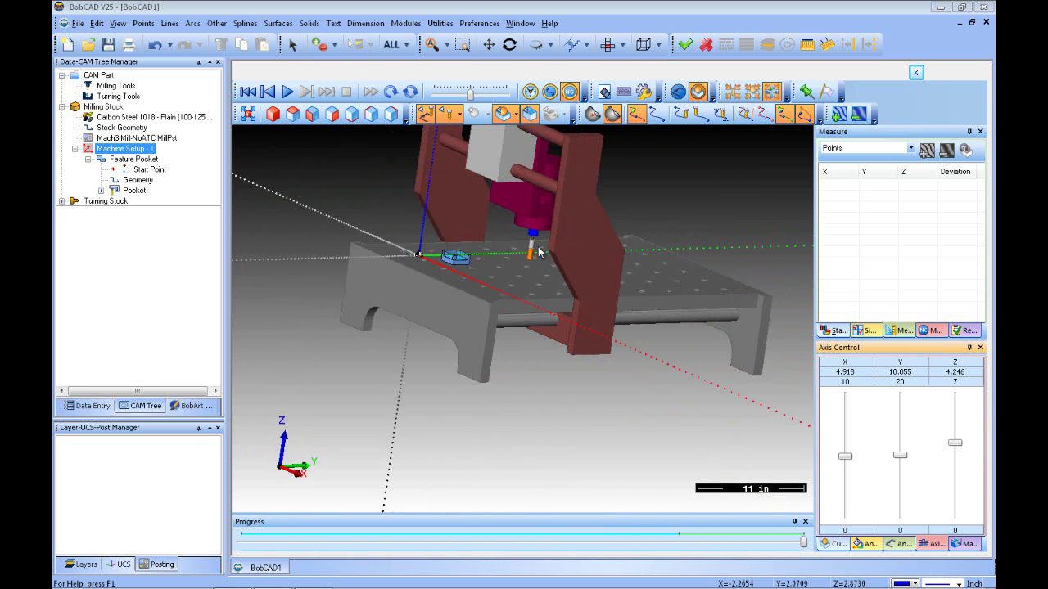